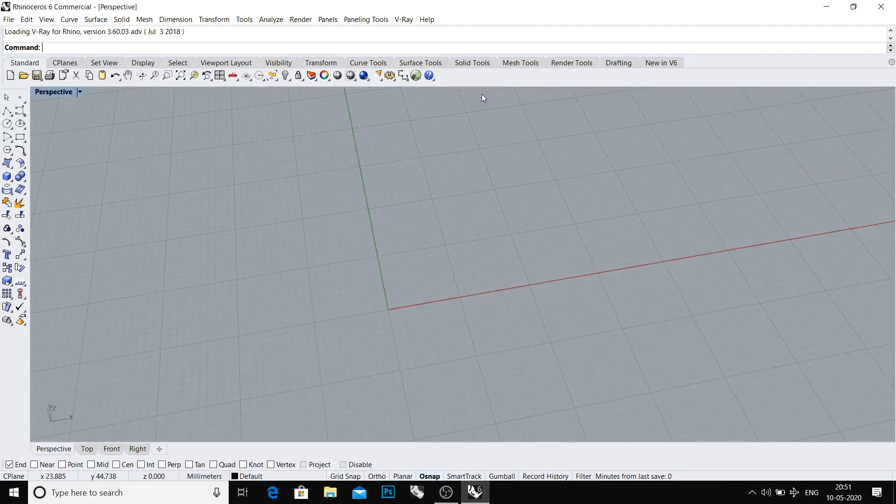
- Draw a box with freehand base and height just beside the origin in the Perspective view
right_click_drag(482, 98, 460, 269)
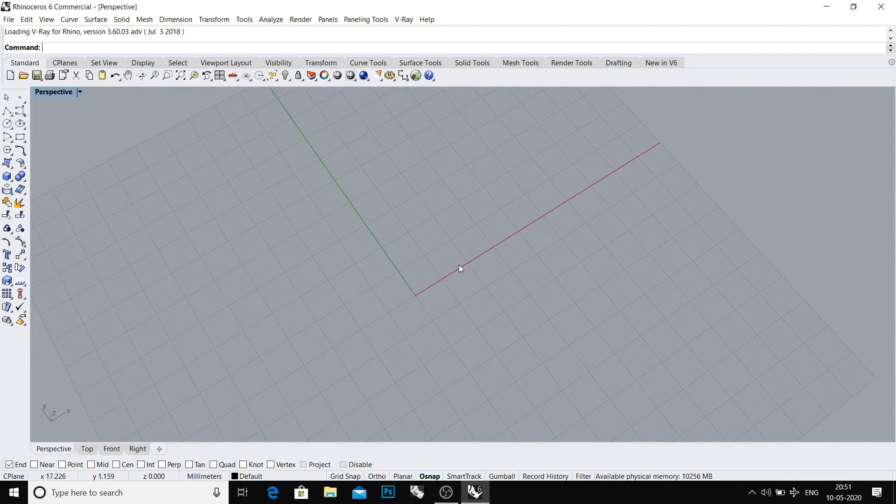
right_click_drag(459, 265, 429, 290)
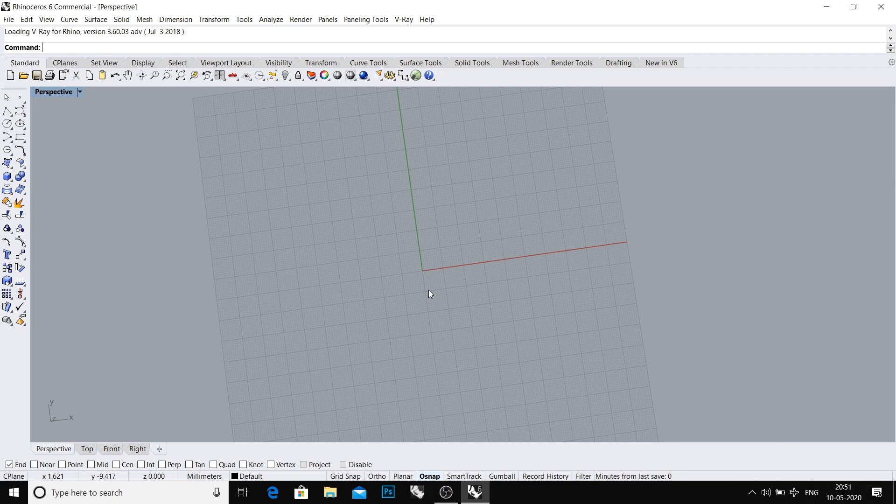
left_click(7, 176)
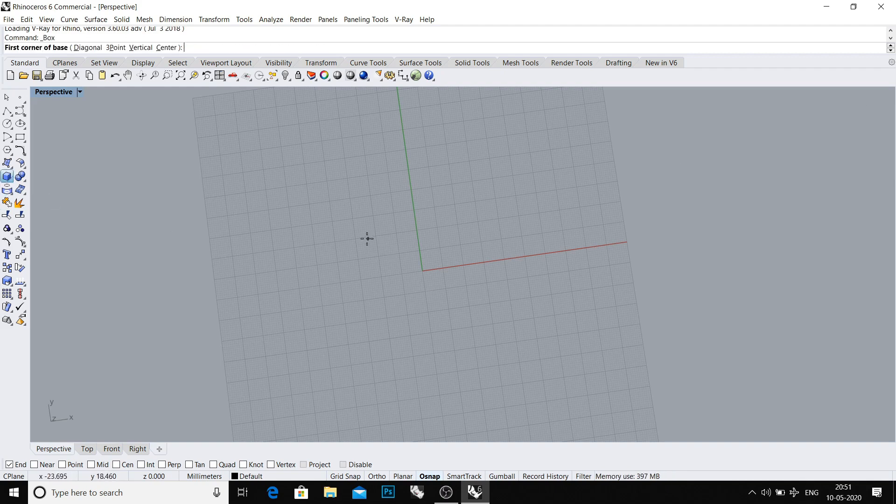
left_click(367, 239)
left_click(417, 277)
left_click(416, 259)
scroll(422, 259, "down", 2)
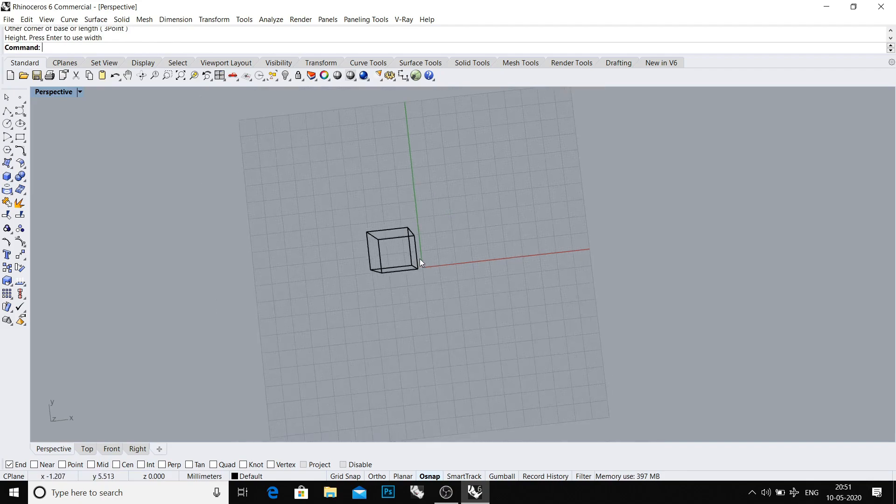
- Set the Perspective and Top views to shaded display
type("sv")
key("Return")
key("ctrl+F1")
scroll(448, 310, "down", 5)
type("sv")
key("Return")
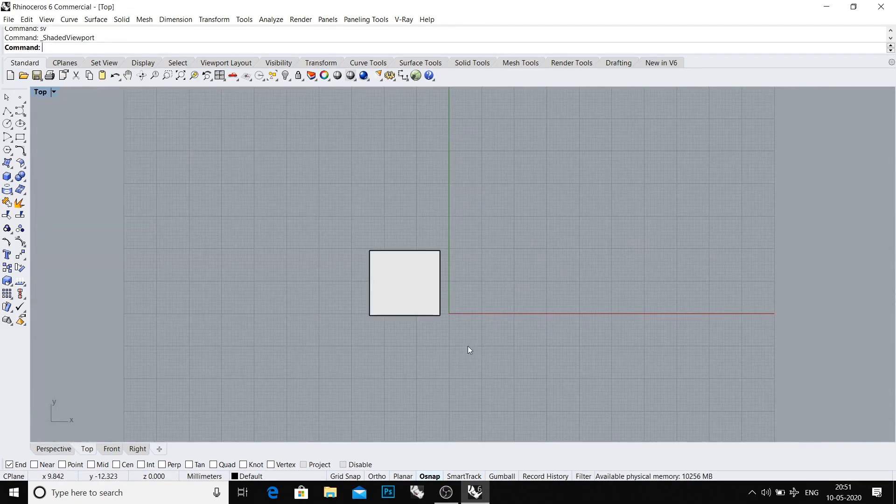
- Copy the box four times along the X direction to form a row of five
left_click_drag(479, 346, 388, 204)
type("c")
key("Return")
left_click(380, 200)
left_click(492, 209, "shift")
scroll(558, 217, "down", 4)
left_click(587, 218, "shift")
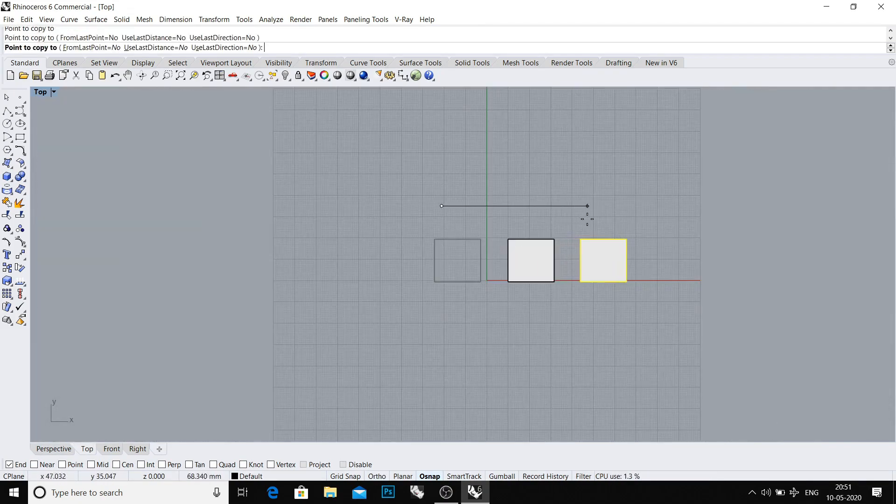
left_click(661, 217, "shift")
right_click_drag(719, 217, 627, 229)
left_click(649, 225, "shift")
right_click(650, 226)
- Copy the row of five boxes five times in the Y direction to form a grid of six rows
left_click_drag(741, 202, 290, 274)
scroll(287, 274, "down", 2)
right_click_drag(286, 285, 304, 317)
type("c")
key("Return")
left_click(304, 317)
left_click(303, 269, "shift")
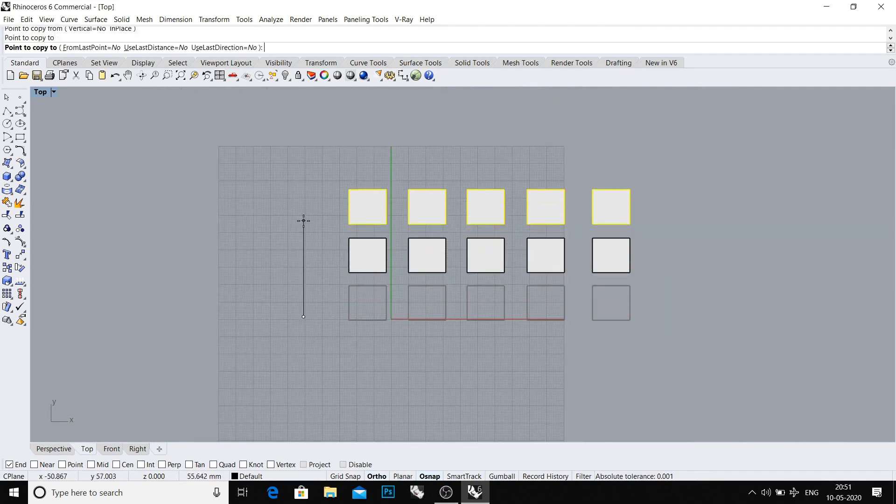
left_click(304, 221, "shift")
left_click(304, 161, "shift")
right_click_drag(304, 161, 303, 210)
left_click(301, 161, "shift")
right_click_drag(301, 161, 301, 212)
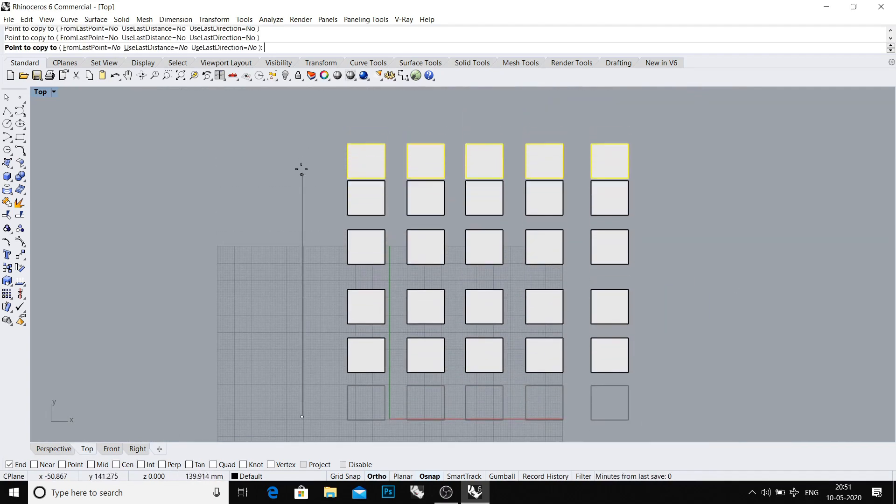
left_click(302, 158, "shift")
scroll(302, 159, "down", 8)
right_click(301, 158)
- Inspect the grid of boxes in the Perspective view and delete all of them
left_click_drag(281, 123, 478, 345)
left_click(478, 345)
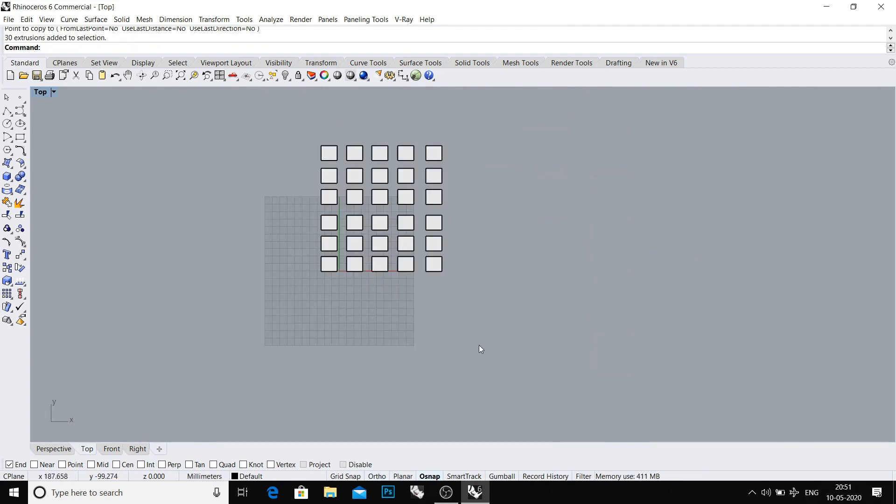
key("ctrl+F4")
right_click_drag(479, 345, 490, 248)
scroll(482, 271, "down", 4)
key("ctrl+a")
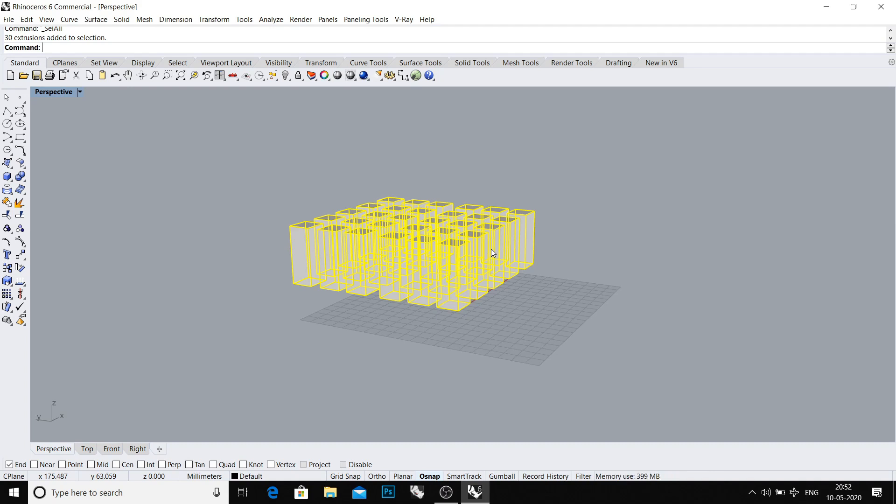
left_click(397, 180)
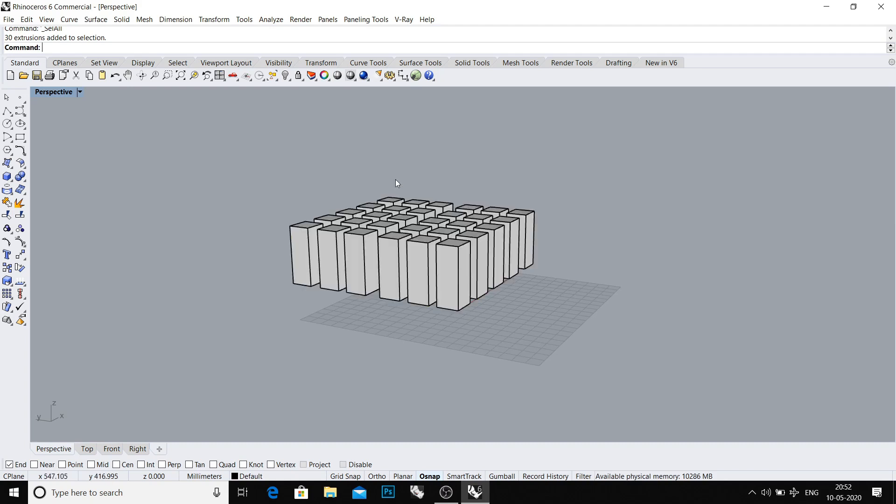
key("ctrl+a")
key("Delete")
- Draw a rectangular surface from four corner points across the origin in the Top view
key("ctrl+F1")
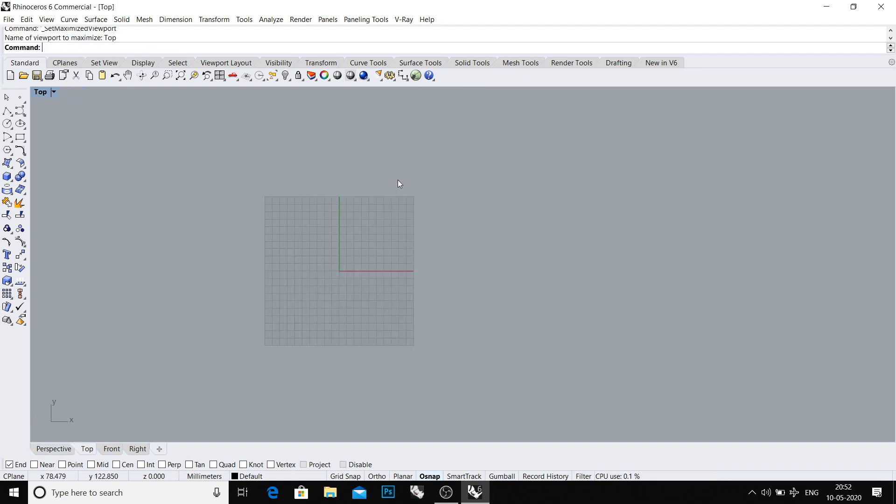
scroll(352, 195, "down", 2)
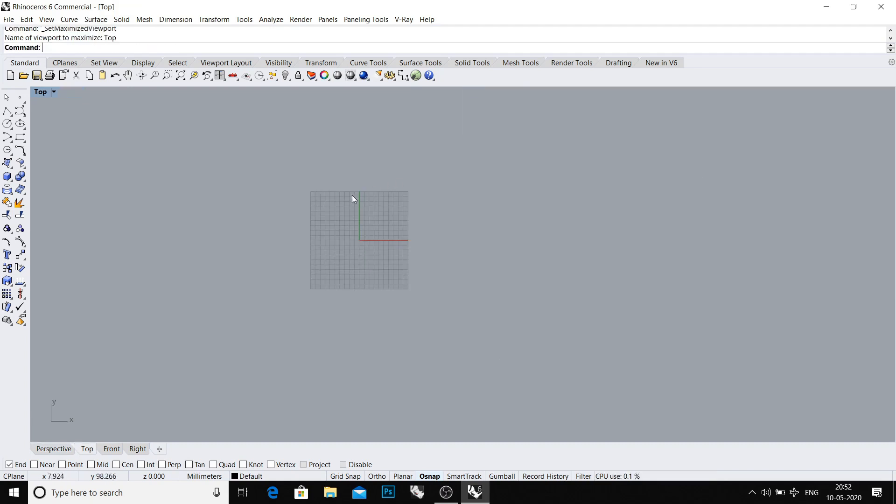
left_click(8, 163)
scroll(328, 238, "up", 2)
left_click(313, 212)
scroll(397, 217, "up", 2)
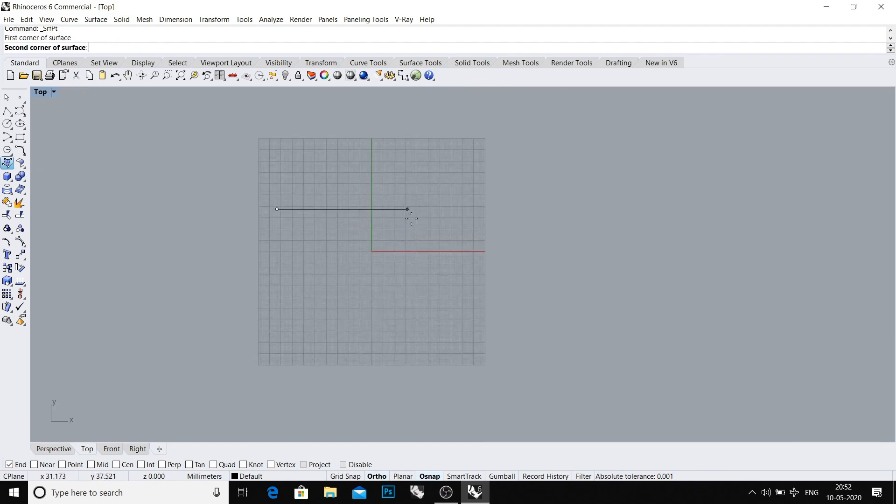
left_click(444, 215)
left_click(443, 316)
scroll(252, 292, "up", 2)
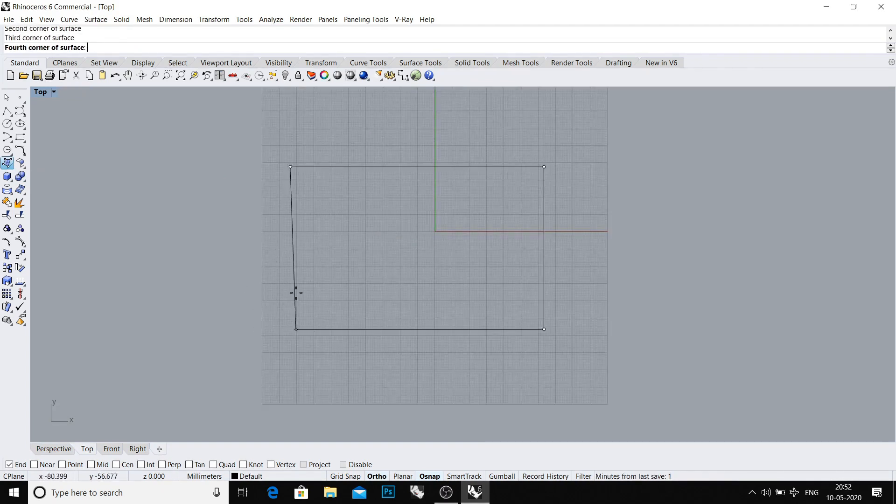
scroll(290, 310, "up", 2)
left_click(290, 328)
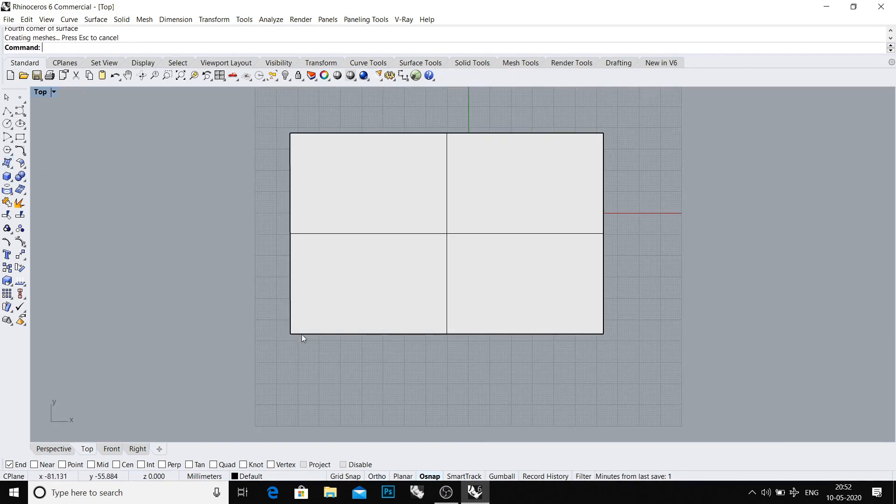
- Rebuild the rectangular surface with a denser control-point grid
scroll(416, 342, "down", 3)
key("ctrl+F4")
right_click_drag(436, 262, 402, 302)
left_click(449, 314)
type("Rebuild")
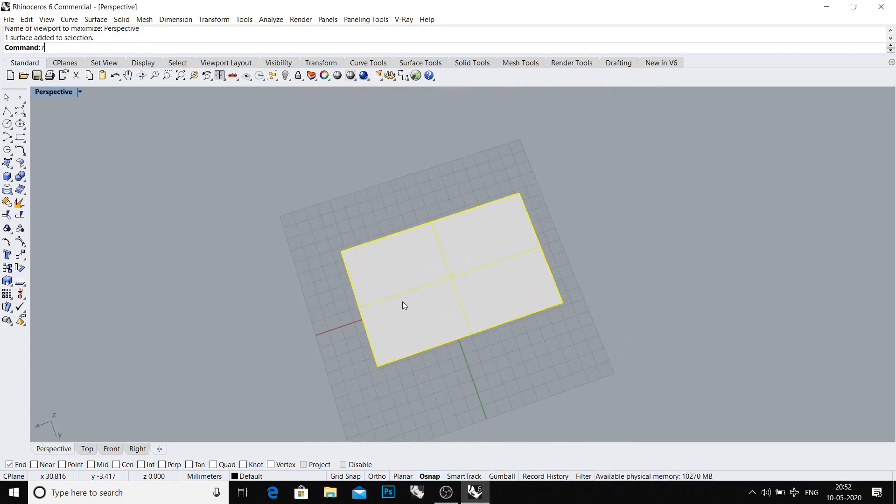
key("Return")
left_click(303, 366)
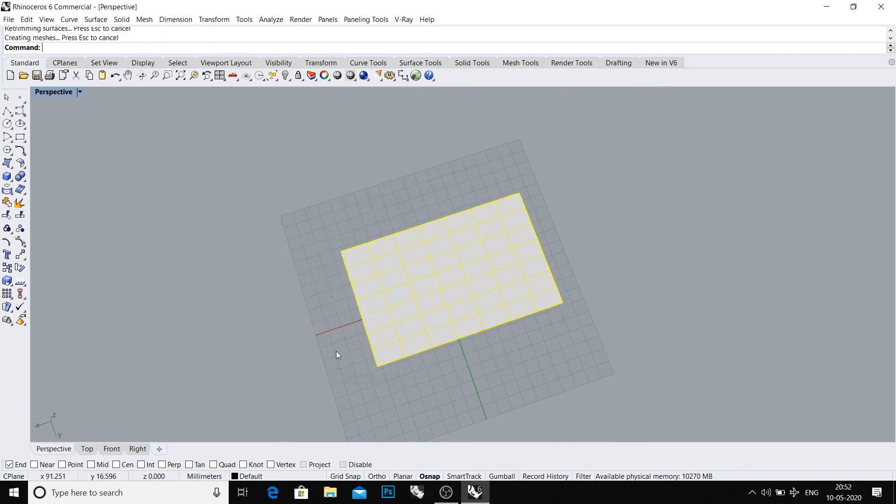
left_click(337, 352)
- Copy the rebuilt surface to a spot diagonally beside the original
left_click(385, 332)
scroll(386, 332, "down", 2)
type("c")
key("Return")
left_click(349, 351)
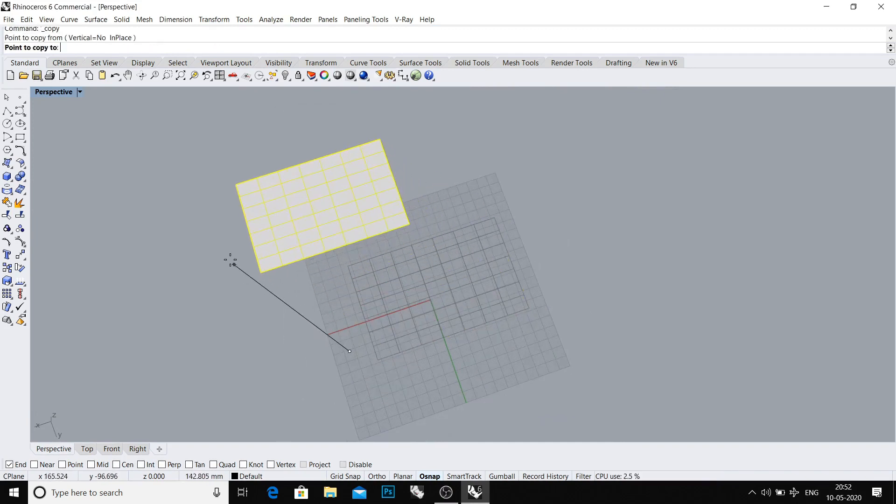
left_click(222, 246)
key("Return")
- Turn on the copied surface's control points and set the Top view to wireframe display
left_click(280, 234)
right_click_drag(316, 220, 346, 268, "shift")
key("ctrl+F1")
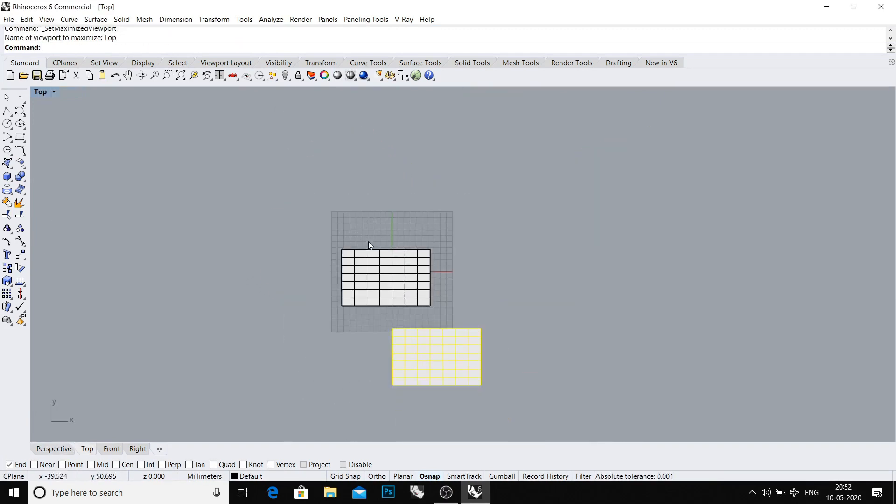
scroll(364, 261, "up", 5)
key("F10")
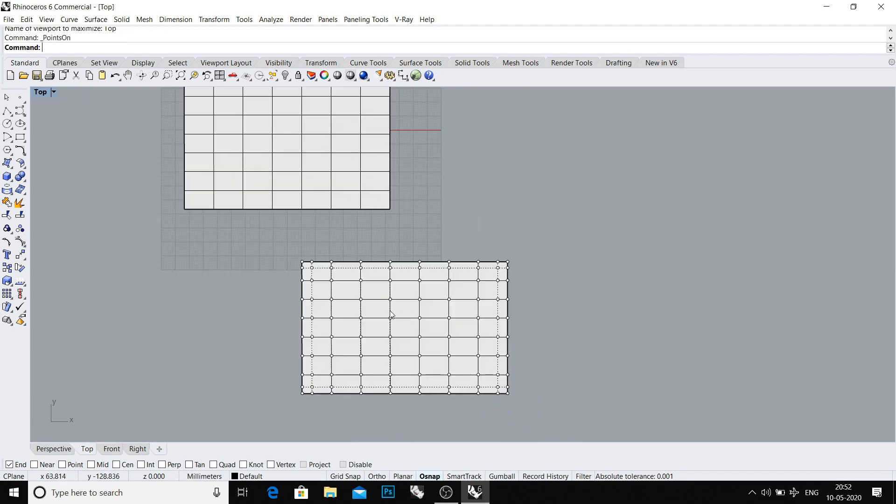
scroll(317, 289, "up", 2)
key("ctrl+alt+w")
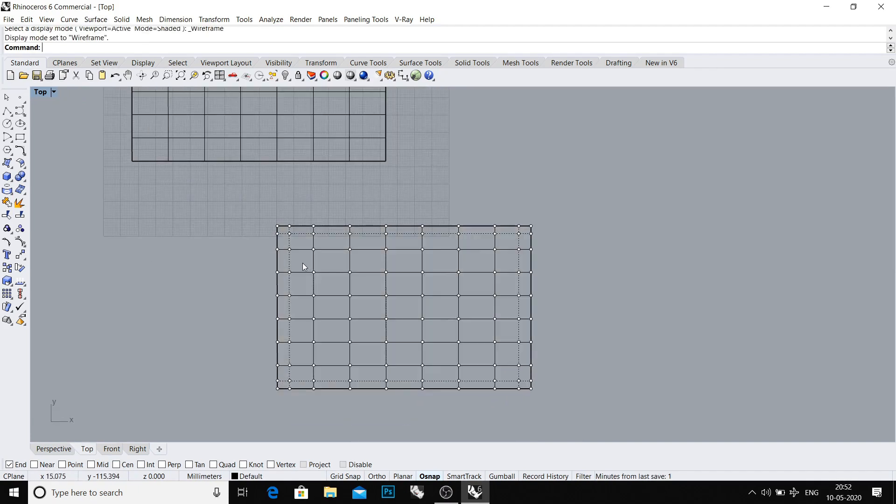
- Select the four inner control points near each short end of the copied surface and raise them about 10.9 mm in the Front view
left_click_drag(329, 356, 330, 355)
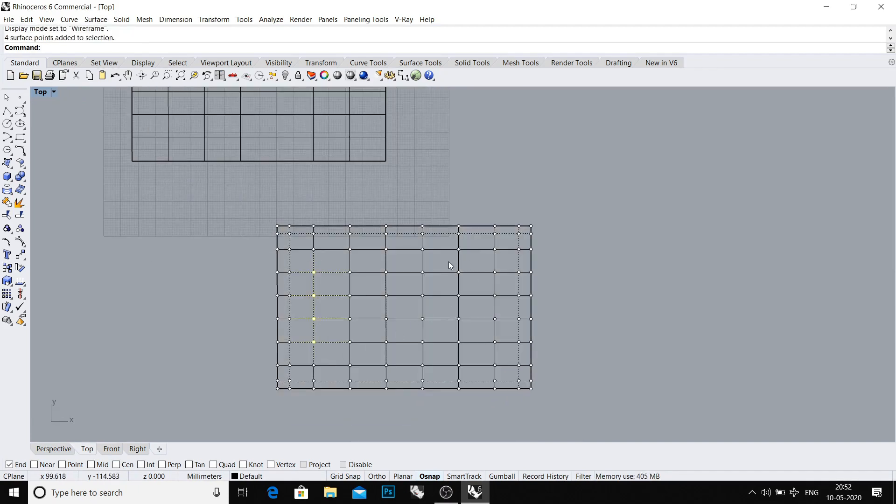
left_click_drag(449, 262, 474, 360, "shift")
key("ctrl+F2")
right_click_drag(481, 274, 352, 342)
scroll(352, 343, "down", 4)
type("m")
key("Return")
left_click(388, 290)
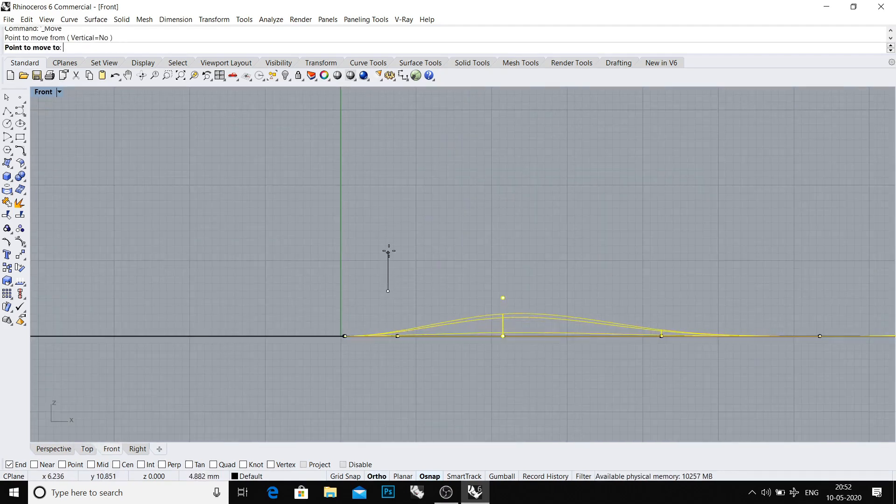
left_click(381, 209)
scroll(390, 290, "down", 3)
- Select the two central control points of the copied surface and move them vertically upward in the Front view
key("ctrl+F4")
right_click_drag(406, 303, 404, 240)
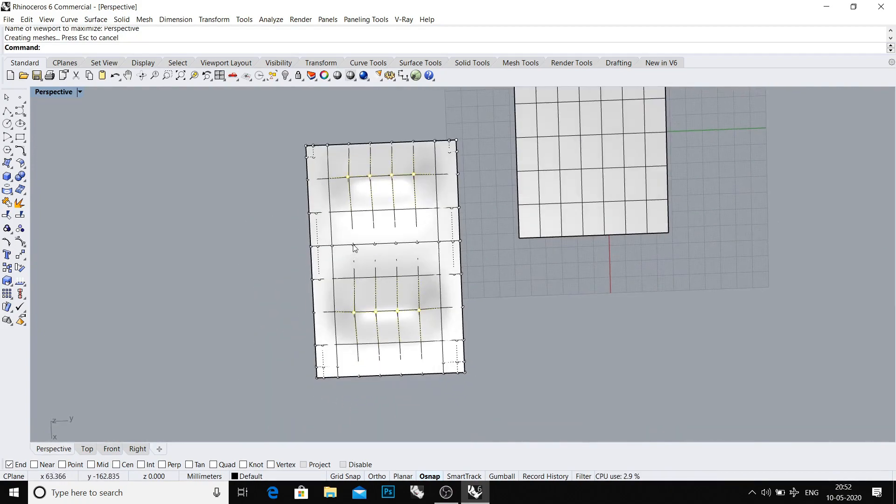
key("ctrl+alt+w")
left_click_drag(364, 236, 403, 254)
key("ctrl+alt+s")
key("ctrl+F2")
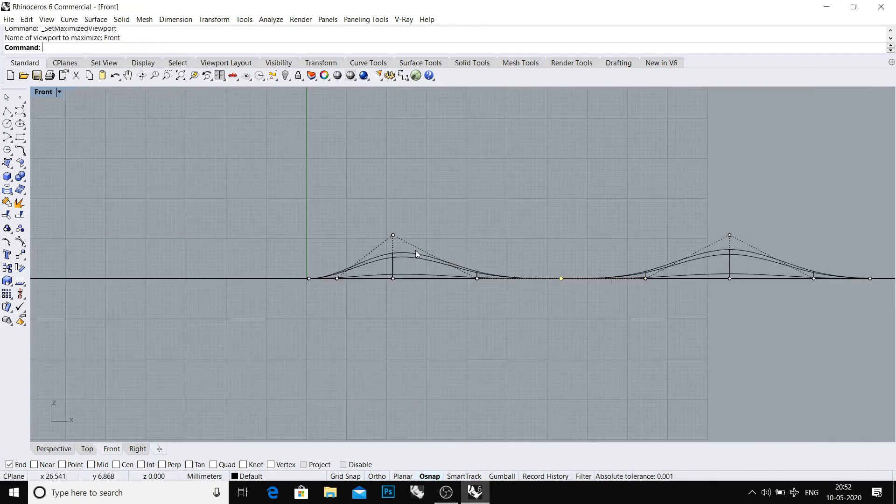
right_click_drag(415, 250, 353, 295)
key("Return")
right_click_drag(468, 298, 446, 318)
type("m")
key("Return")
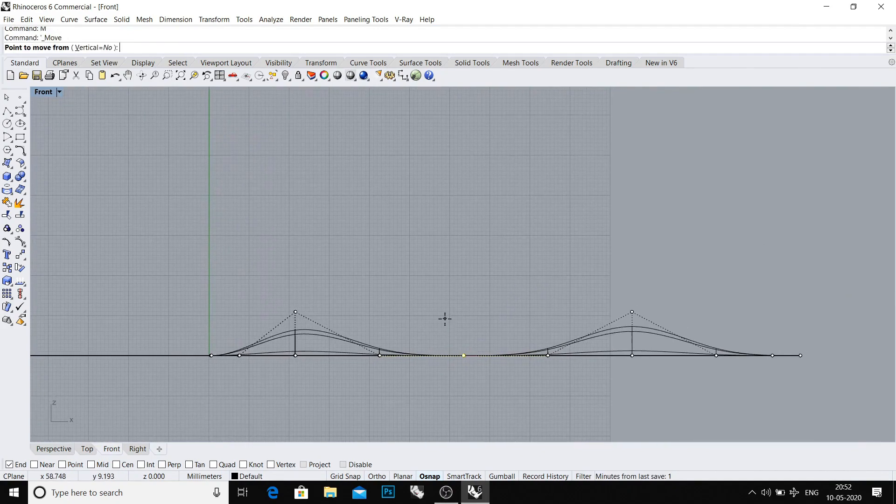
left_click(445, 318)
left_click(423, 257)
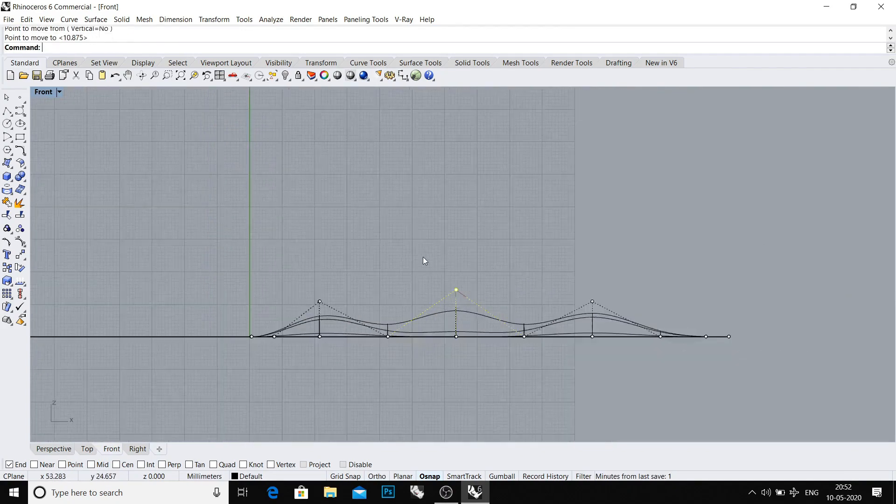
- Hide the isocurves on both surfaces and turn off the control points
key("ctrl+F4")
right_click_drag(396, 256, 382, 278)
key("ctrl+a")
type("io")
key("Return")
key("Escape")
right_click_drag(473, 298, 496, 284)
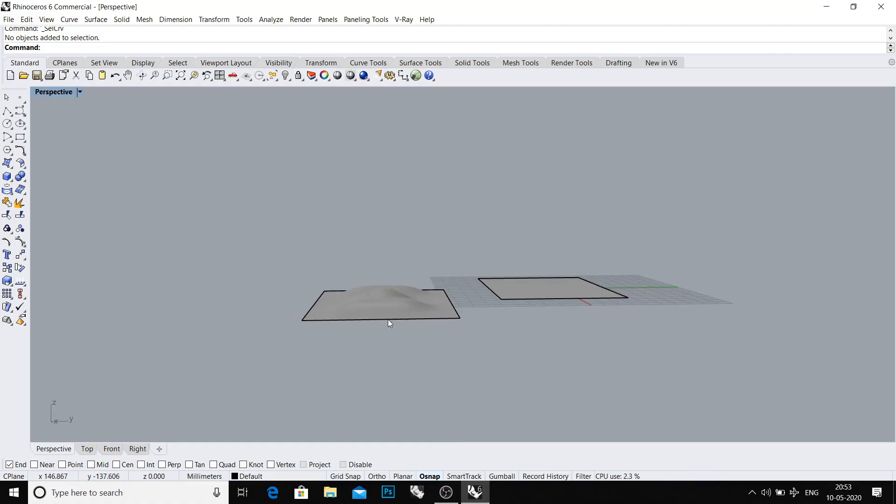
- Set the Front view to shaded display and select the bumpy surface
scroll(390, 313, "up", 2)
key("ctrl+F2")
type("s")
key("Return")
scroll(416, 270, "up", 2)
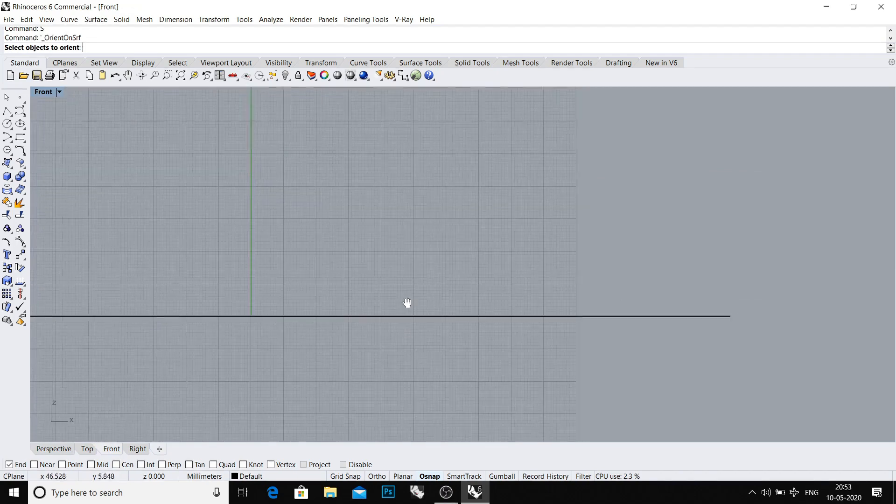
key("ctrl+alt+s")
left_click(363, 312)
type("s")
key("Return")
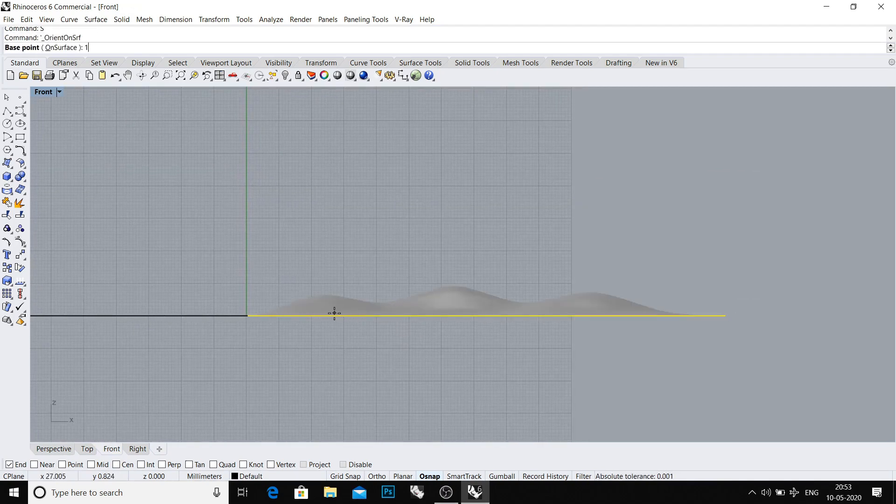
left_click(334, 313)
left_click(329, 281)
key("Escape")
- Stretch the bumpy surface vertically with Scale1D from its base to make the bumps taller
scroll(318, 300, "up", 2)
type("s1")
key("Return")
left_click(313, 318)
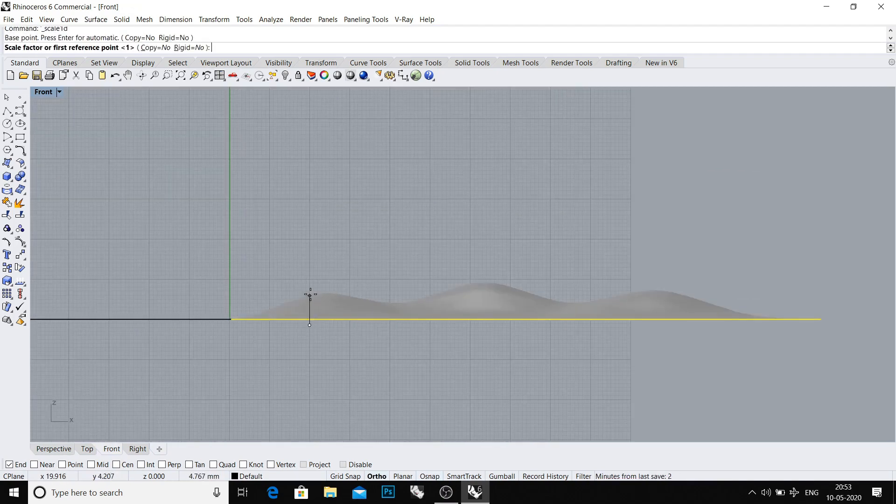
left_click(308, 292)
left_click(309, 265)
- Switch to the Perspective view and apply a Surface Domain Number paneling grid to the flat surface
key("ctrl+F1")
key("ctrl+F4")
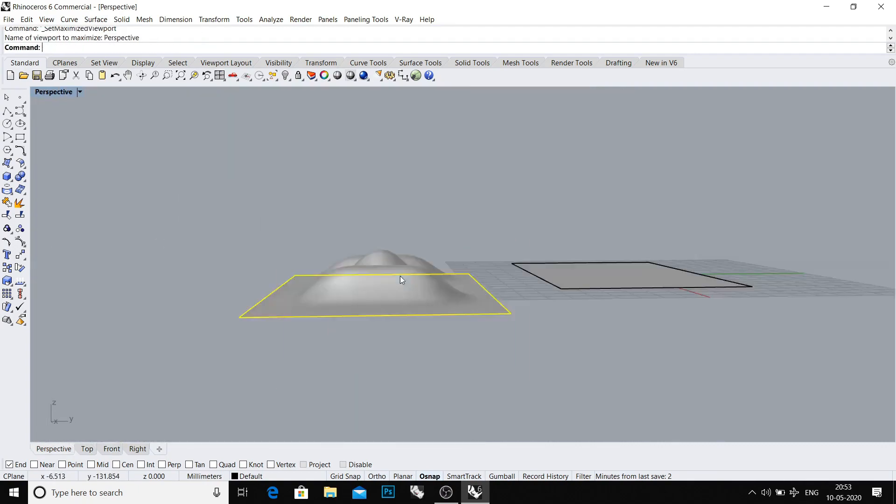
right_click_drag(399, 275, 411, 315)
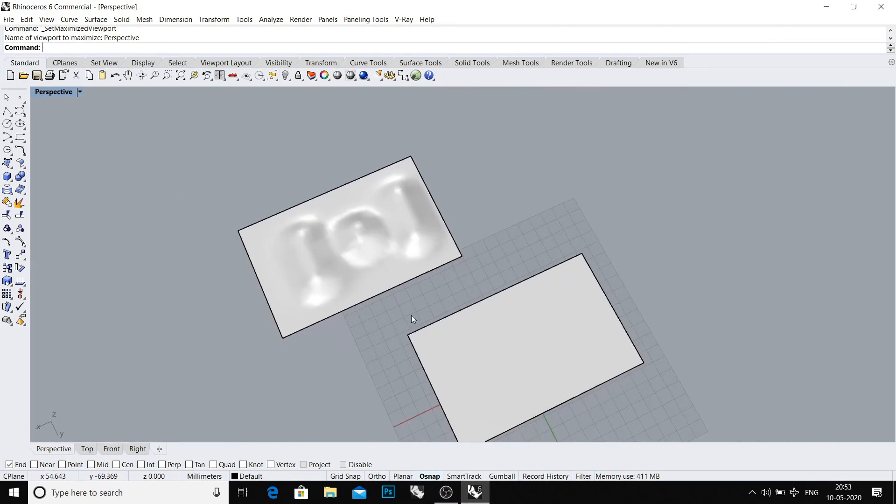
left_click(366, 19)
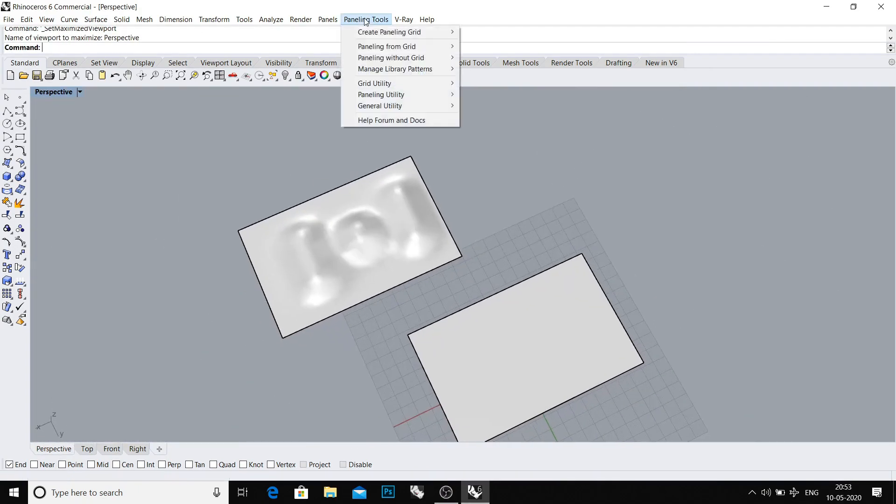
mouse_move(369, 34)
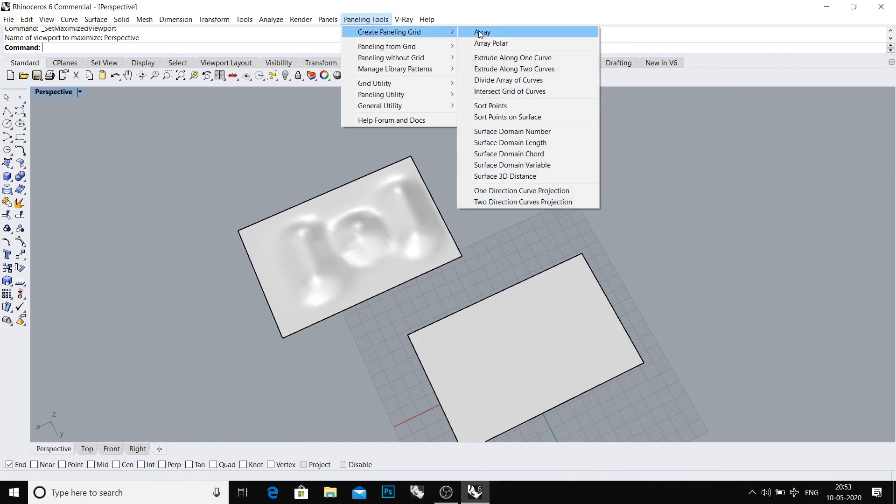
left_click(531, 135)
right_click_drag(531, 135, 507, 135, "shift")
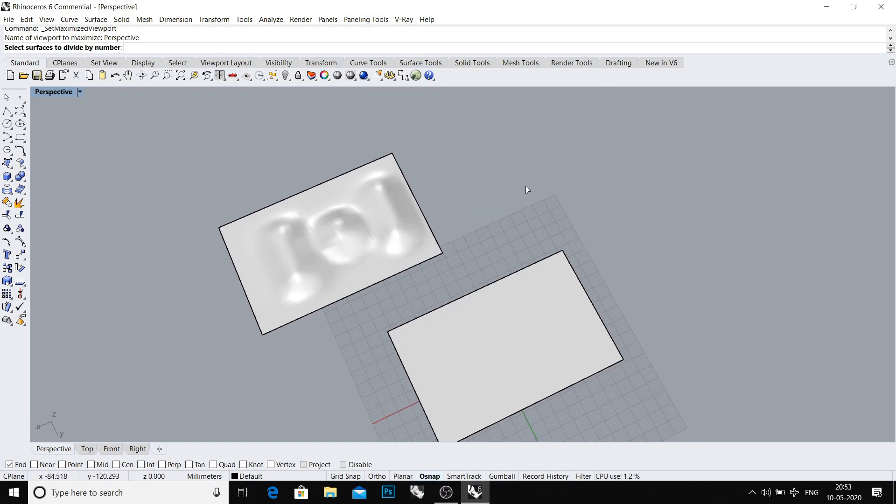
scroll(521, 205, "down", 2)
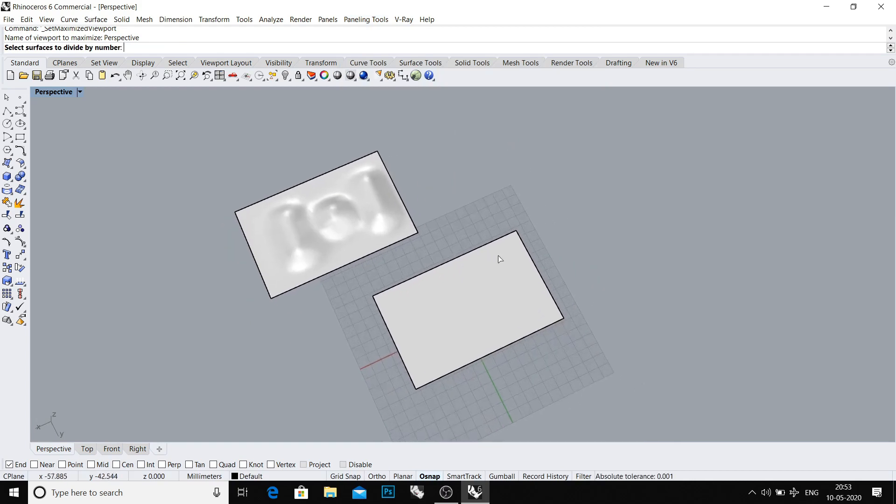
left_click(488, 299)
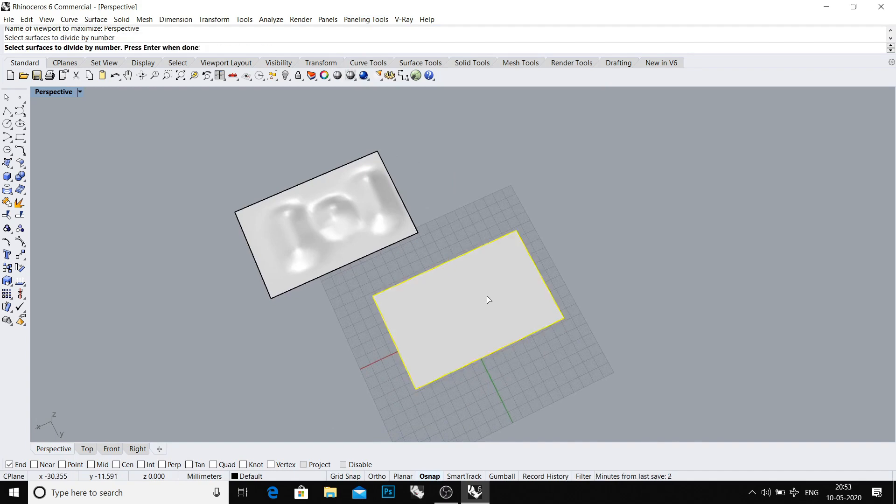
key("Return")
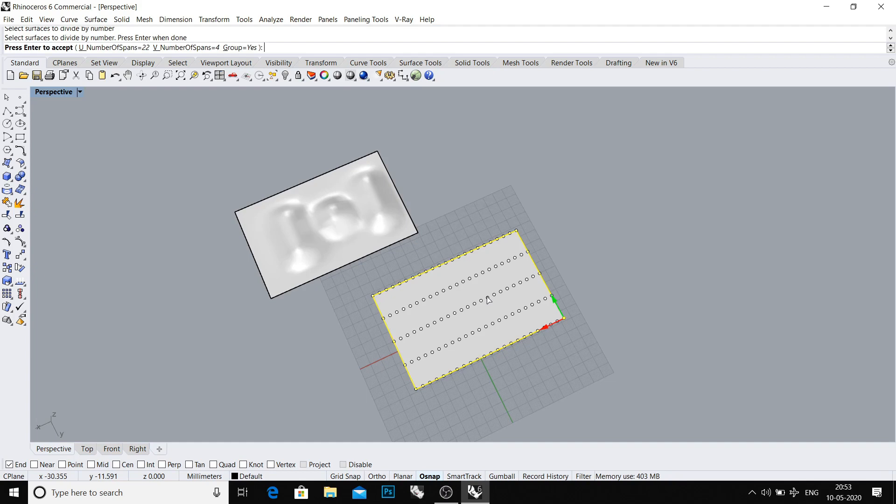
- Set the flat surface's paneling grid to 10 spans in the U direction
right_click_drag(488, 299, 401, 322)
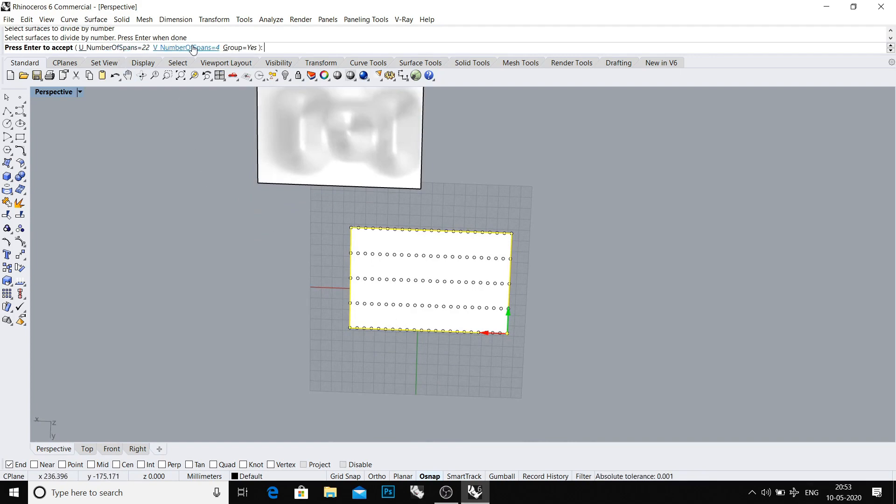
right_click_drag(394, 257, 404, 243)
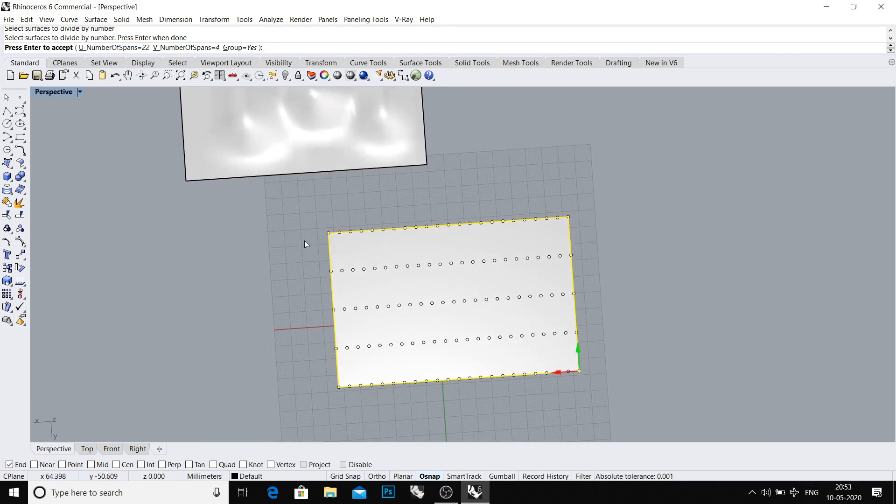
right_click_drag(460, 290, 437, 294, "shift")
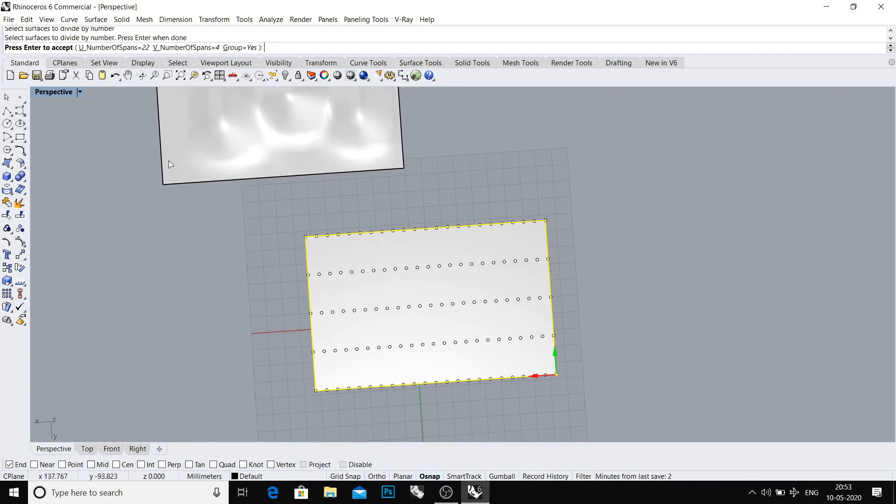
left_click(116, 48)
type("10")
key("Return")
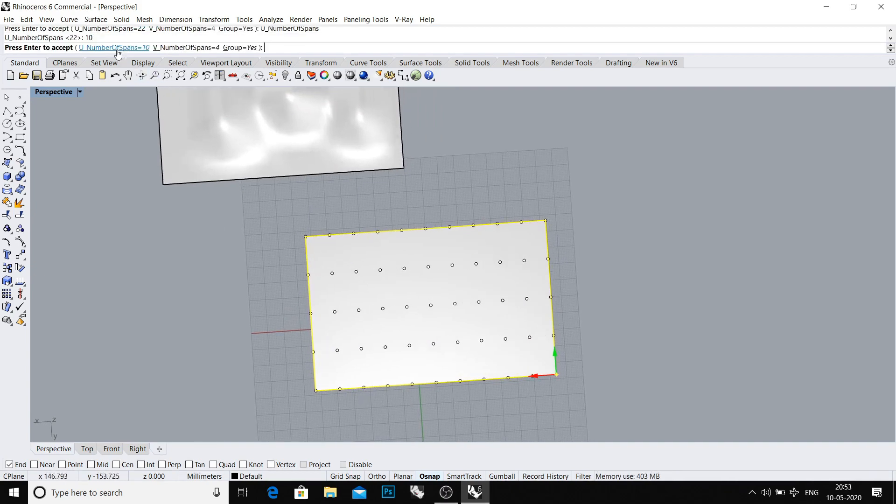
- Set the grid to 6 spans in the V direction and create the grid points on the flat surface
right_click_drag(397, 247, 392, 256)
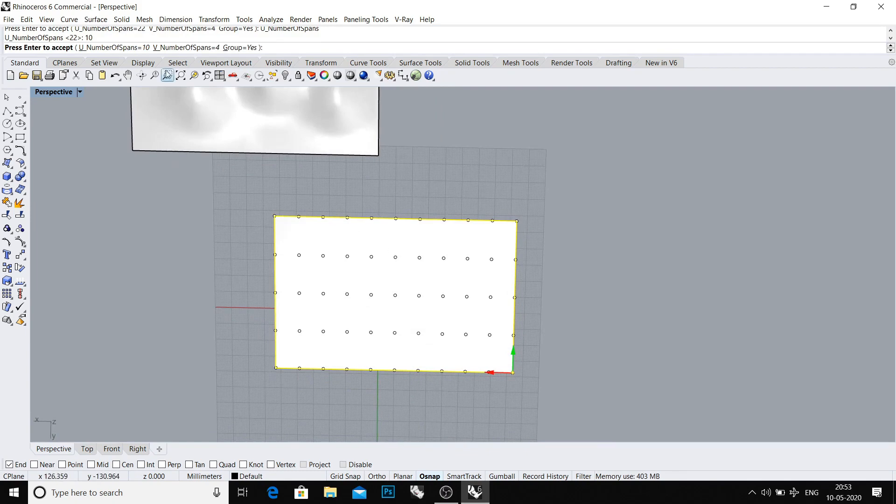
left_click(177, 49)
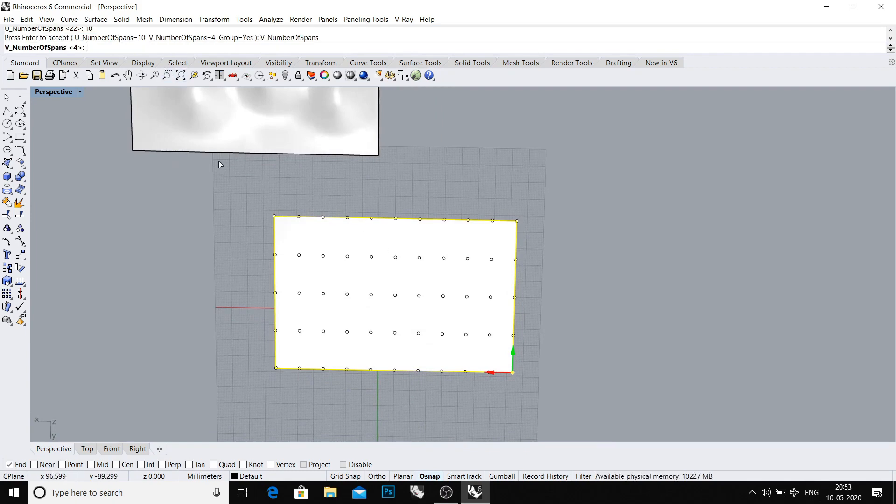
type("6")
key("Return")
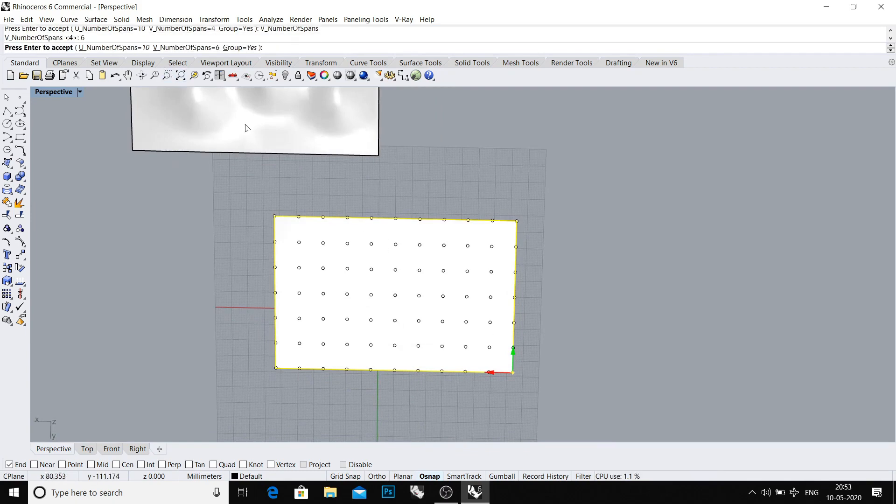
right_click_drag(350, 270, 272, 235)
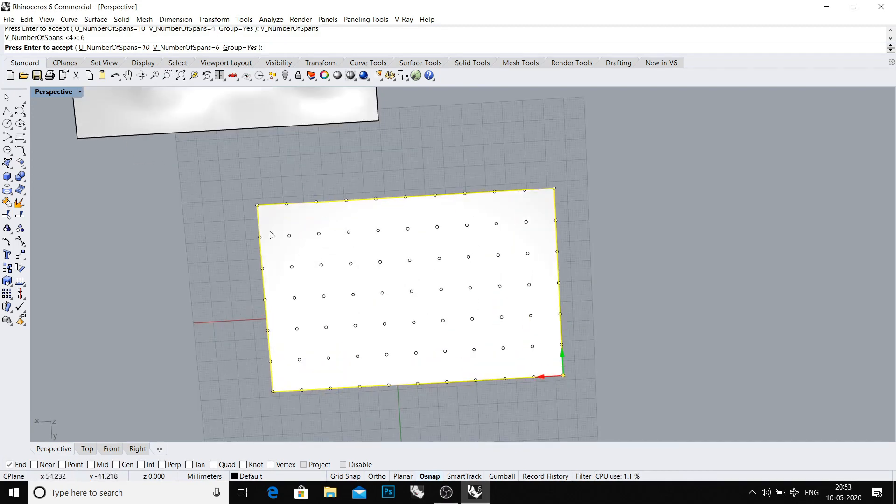
right_click_drag(382, 223, 436, 216)
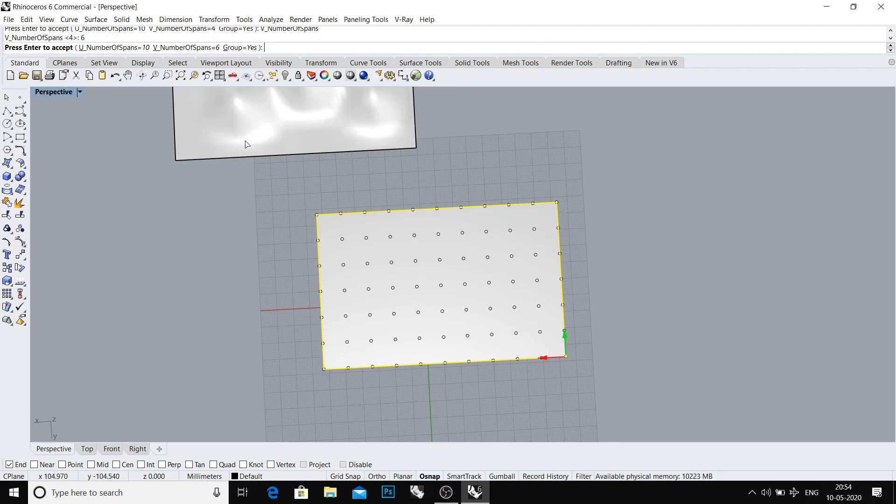
key("Return")
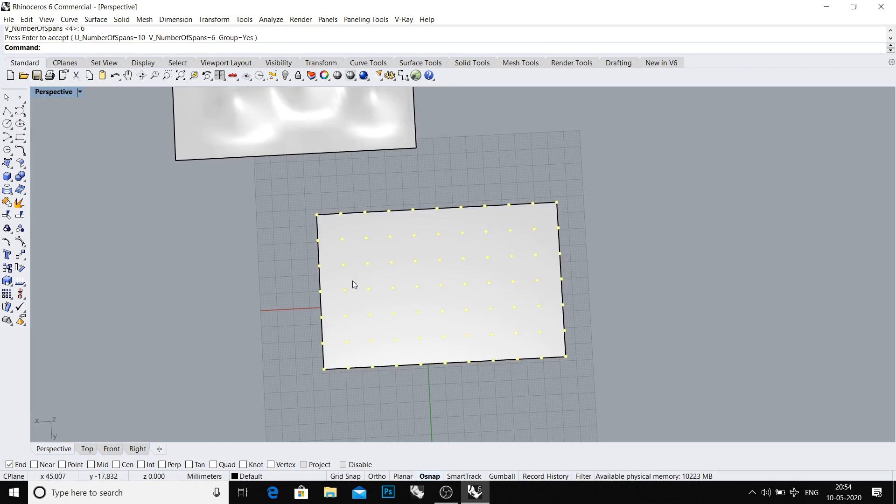
- Repeat the Surface Domain Number grid on the bumpy surface with 10 U spans and 6 V spans
right_click_drag(352, 282, 410, 224)
left_click(295, 275)
key("Return")
scroll(295, 275, "up", 5)
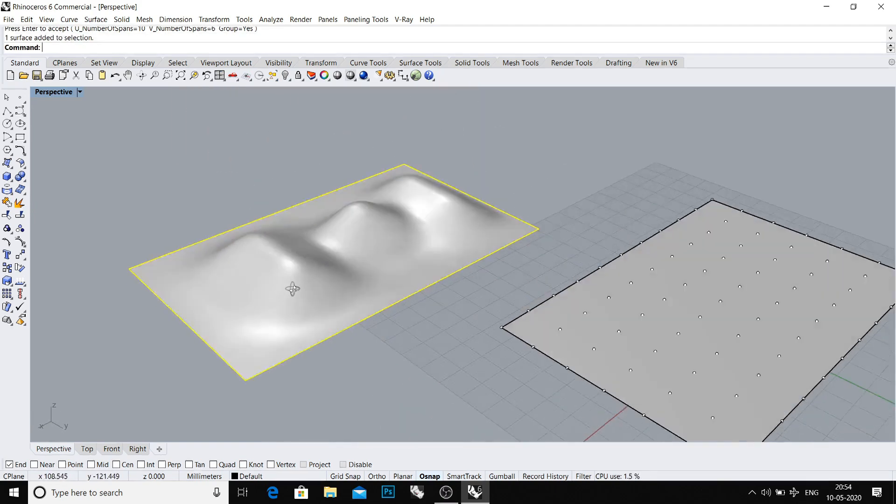
key("Return")
key("Escape")
right_click_drag(292, 295, 410, 348)
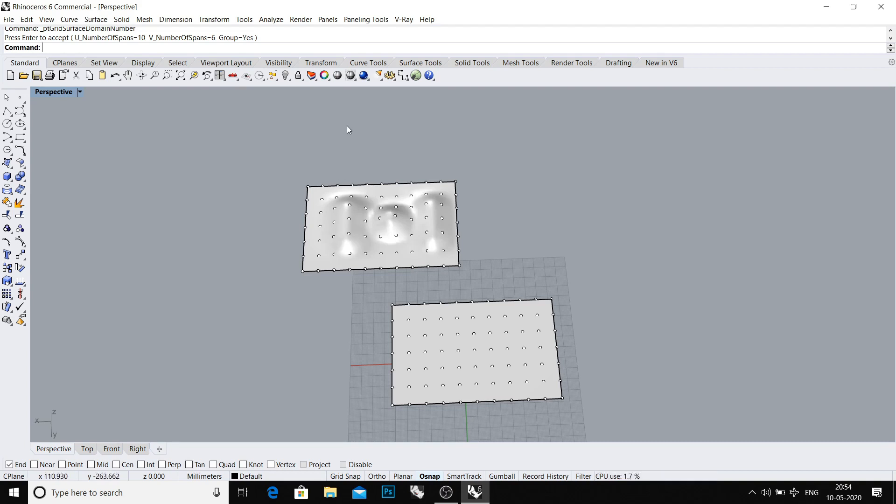
- Start Panel 2D Grid using the flat surface's point grid, with the flat surface as the base surface
left_click(376, 20)
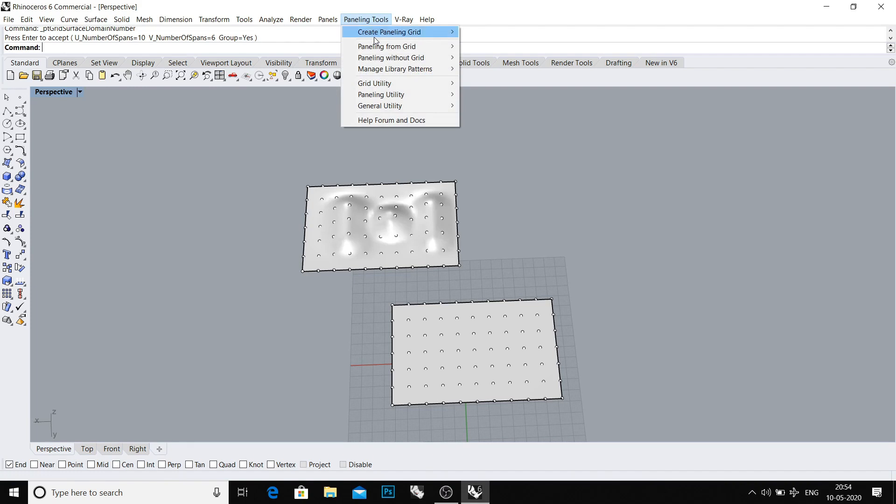
mouse_move(374, 37)
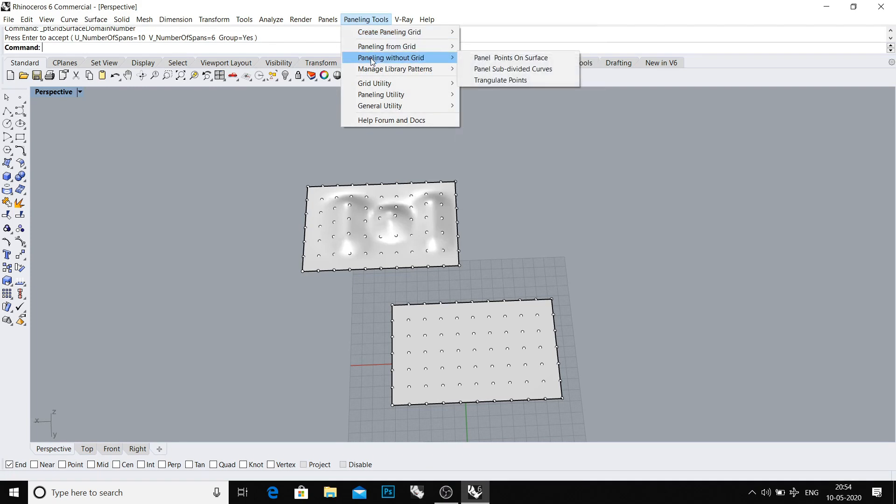
mouse_move(371, 50)
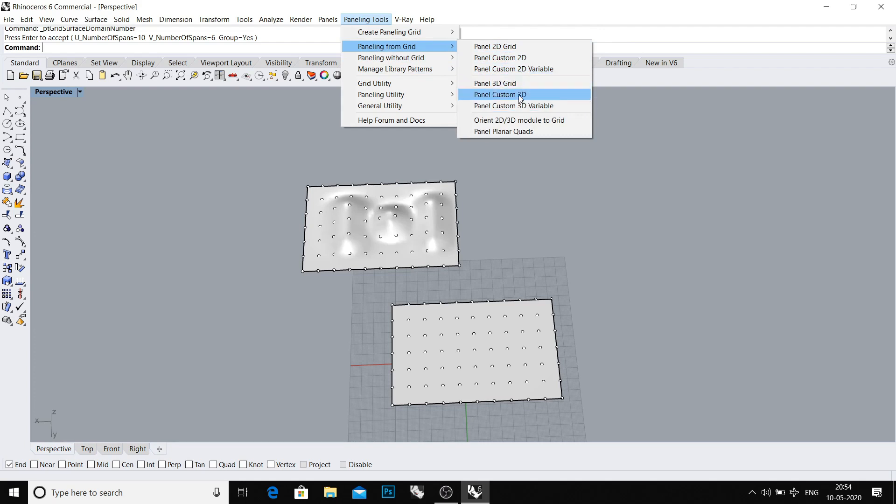
left_click(505, 51)
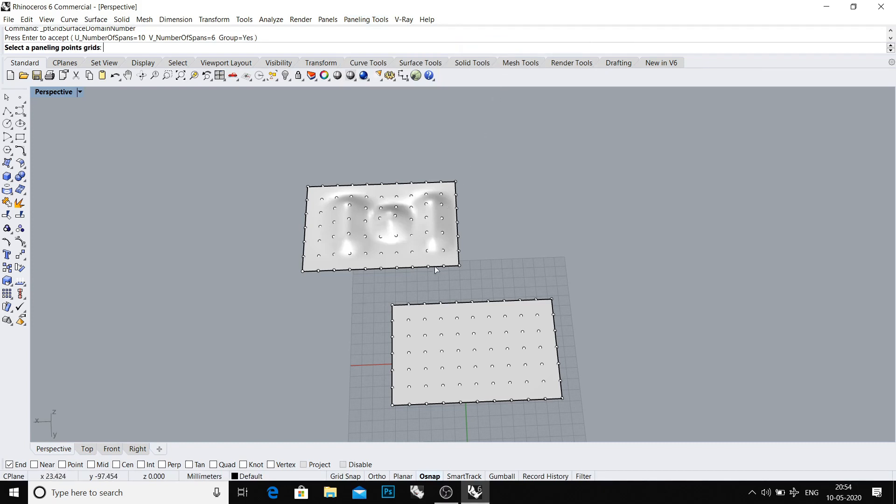
right_click_drag(445, 278, 427, 258, "shift")
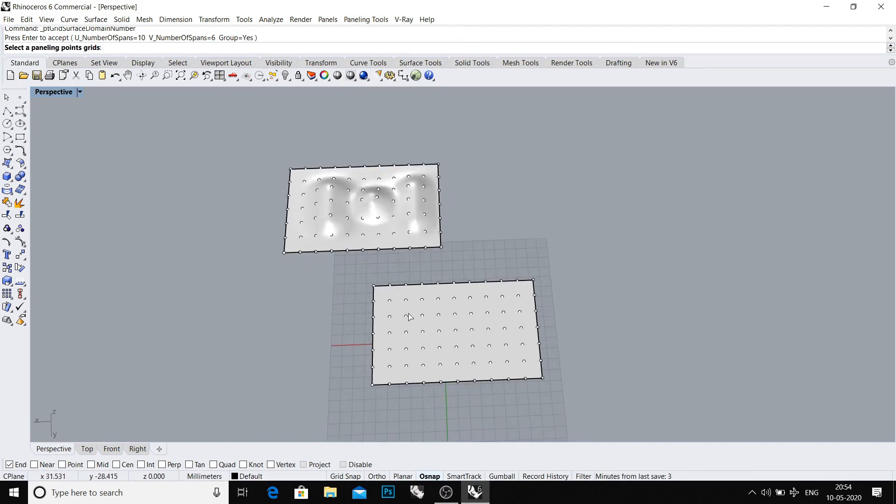
scroll(406, 314, "up", 3)
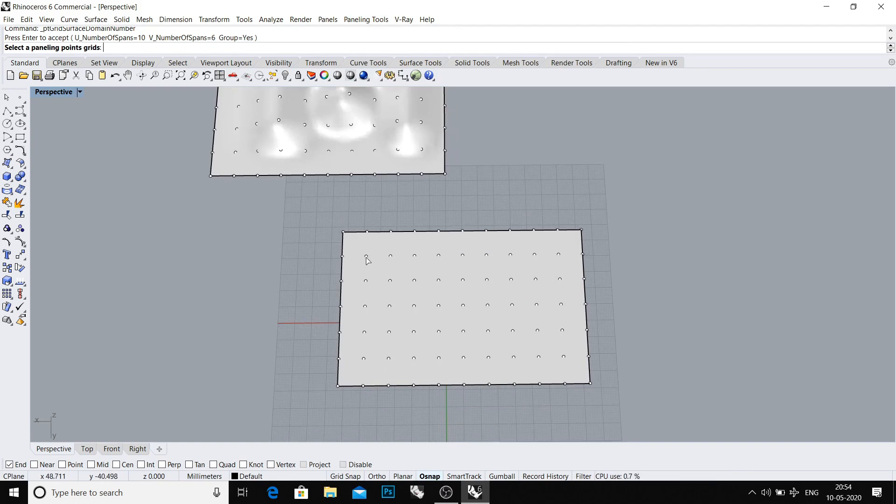
left_click(366, 258)
right_click_drag(366, 261, 359, 248, "shift")
key("Return")
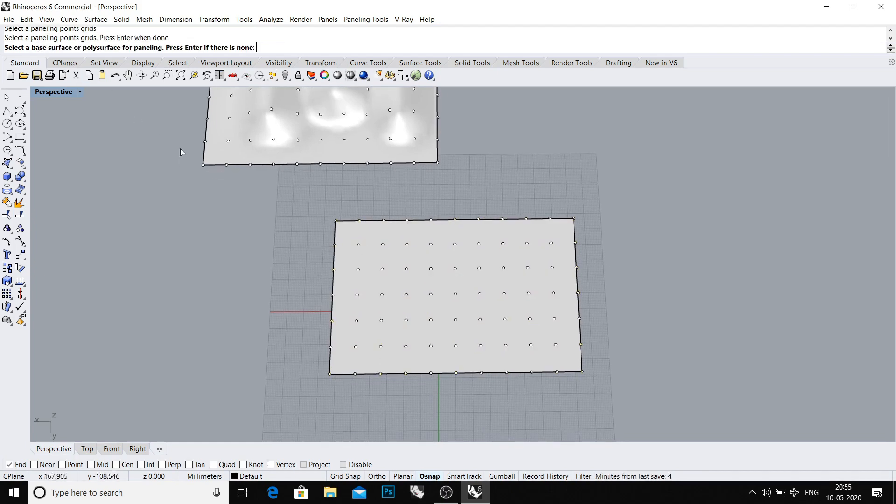
left_click(346, 243)
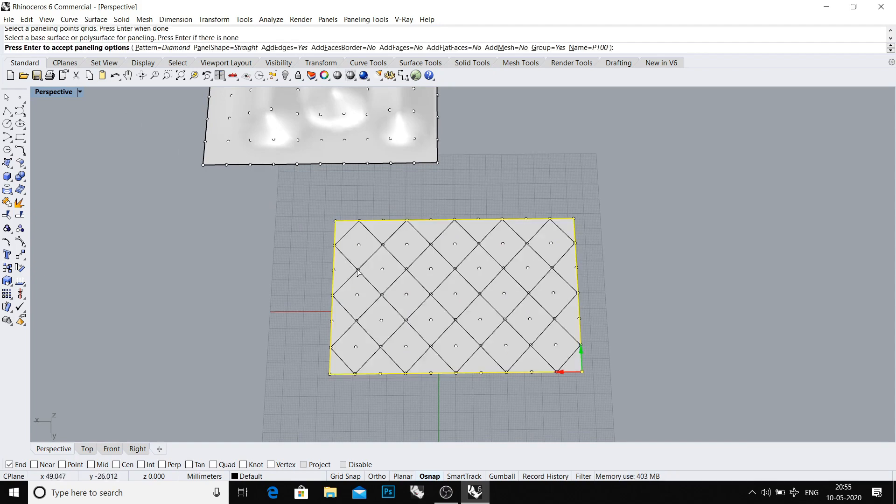
- Try the Triangle, Box and Hexagon panel patterns on the flat surface
right_click_drag(317, 245, 302, 206, "shift")
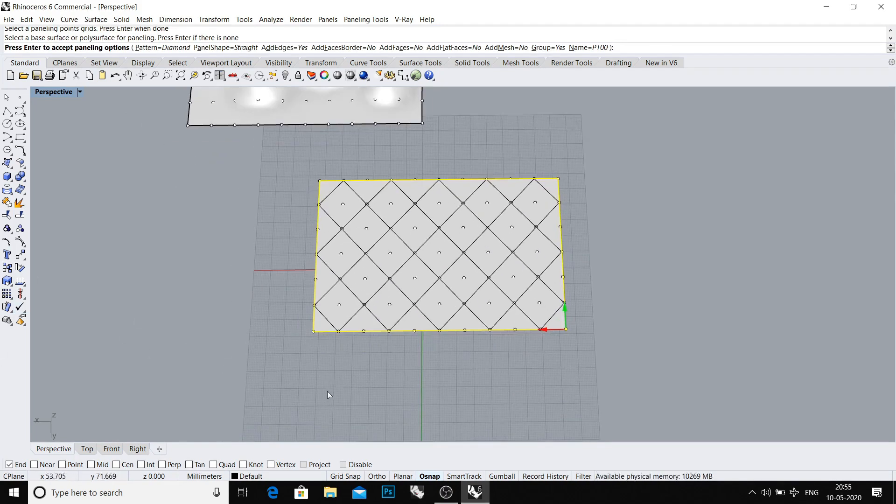
left_click(176, 49)
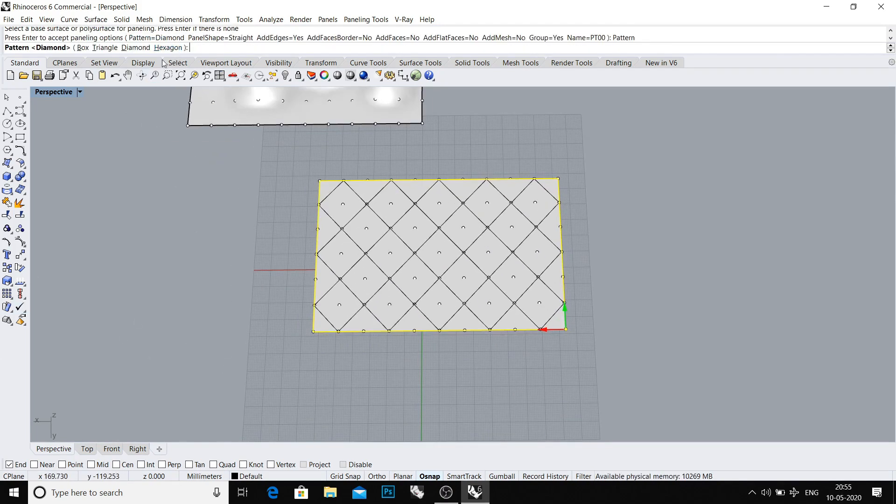
left_click(108, 48)
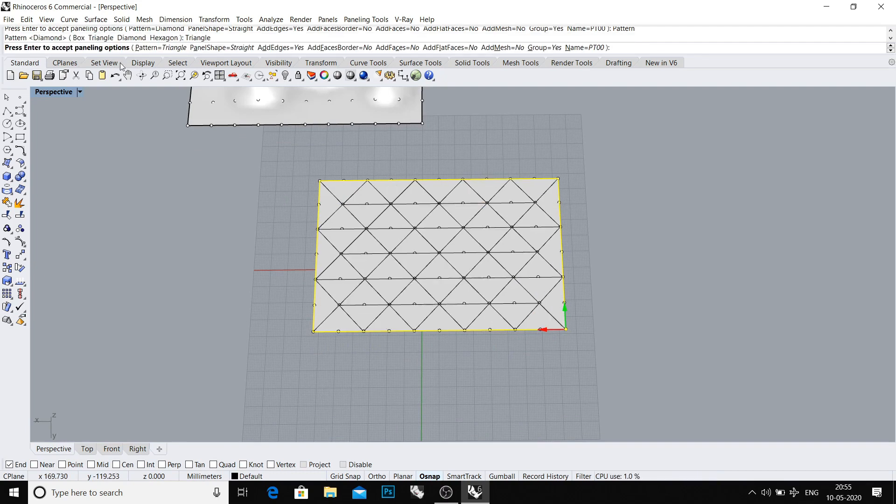
left_click(161, 49)
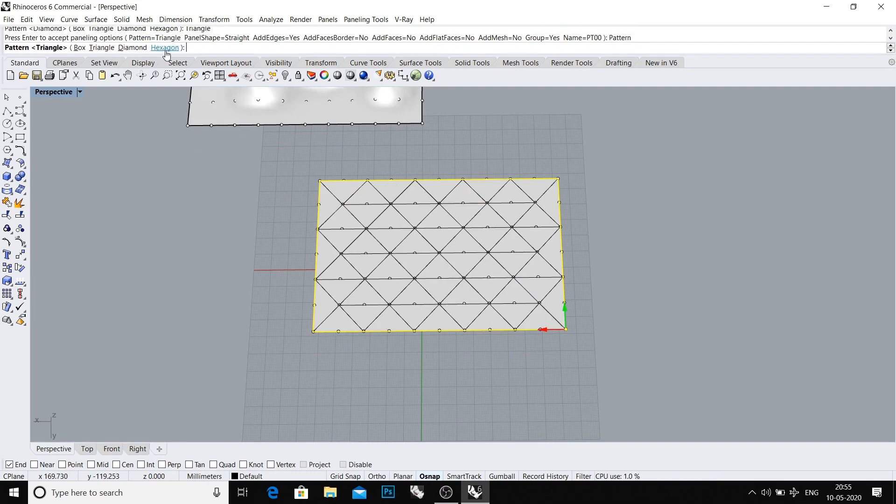
left_click(79, 48)
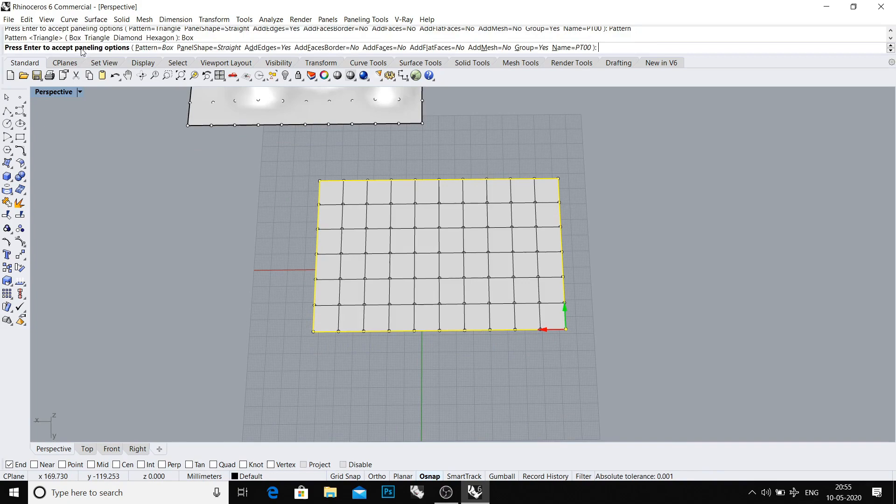
left_click(137, 49)
left_click(146, 49)
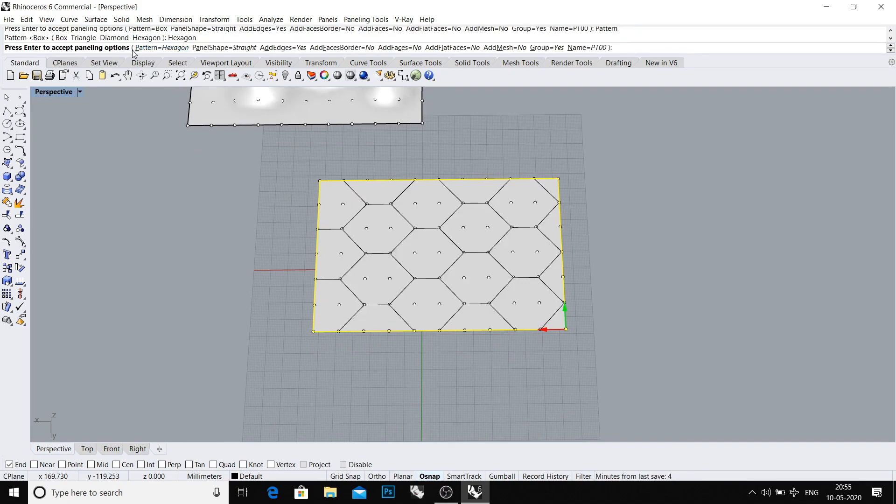
- Set the panel pattern to Diamond and create the panels on the flat surface
left_click(137, 48)
left_click(140, 49)
right_click_drag(407, 251, 407, 298, "shift")
key("Return")
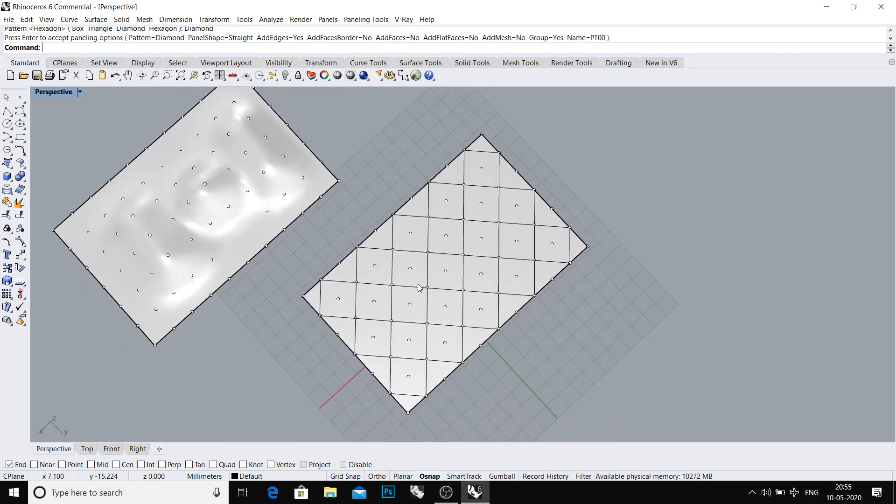
- Start copying the diamond panels on the flat surface, taking a base point just outside the surface's edge
left_click(427, 281)
left_click(427, 282)
right_click(426, 282)
scroll(463, 292, "down", 2)
scroll(493, 298, "down", 2)
right_click_drag(492, 298, 469, 306)
type("c")
key("Return")
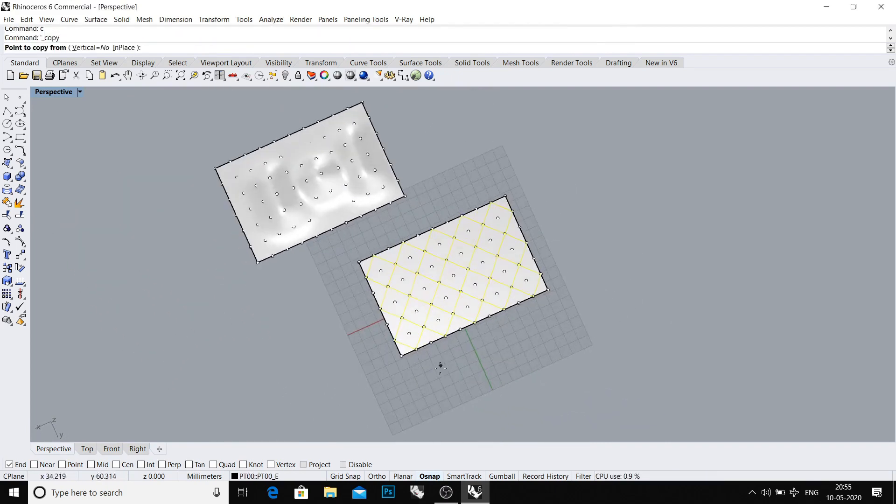
left_click(434, 382)
- Try copy distances of 50, 100 and 500 mm for the diamond panels
type("50")
key("Return")
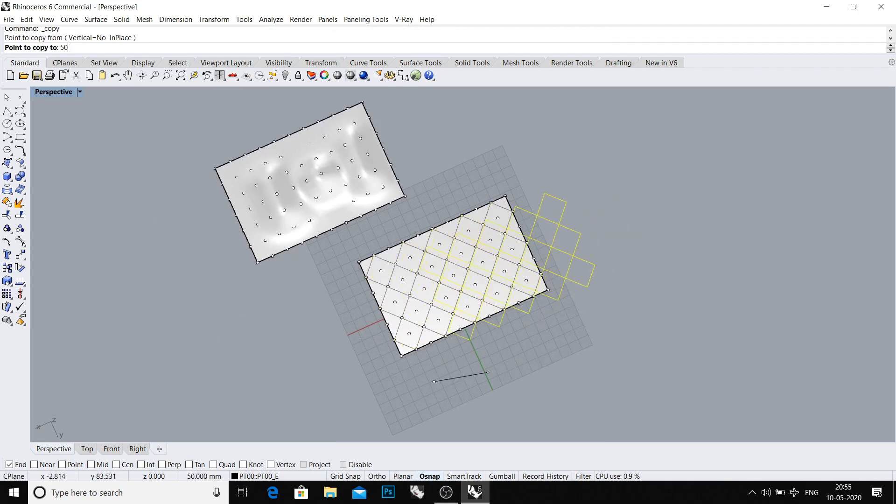
type("100")
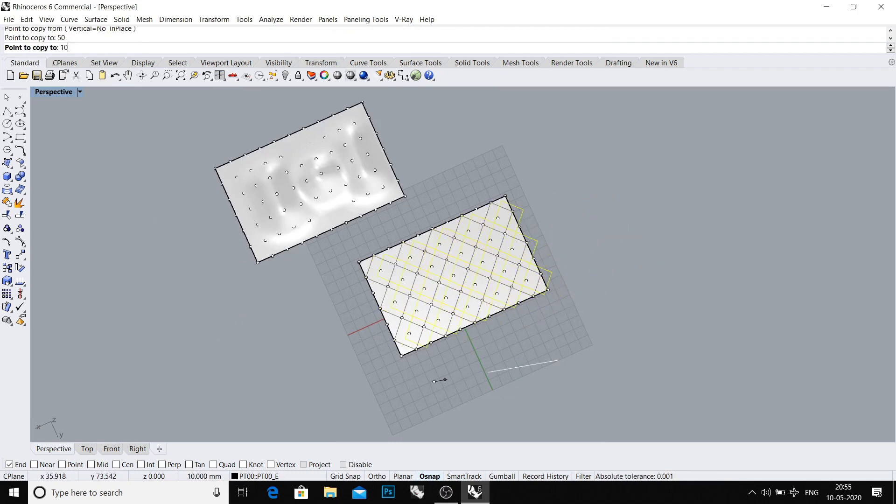
key("Return")
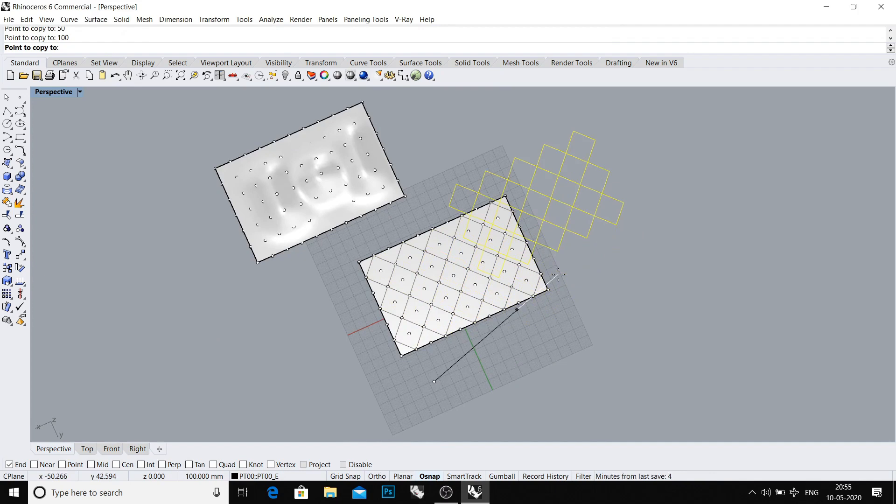
type("500")
key("Return")
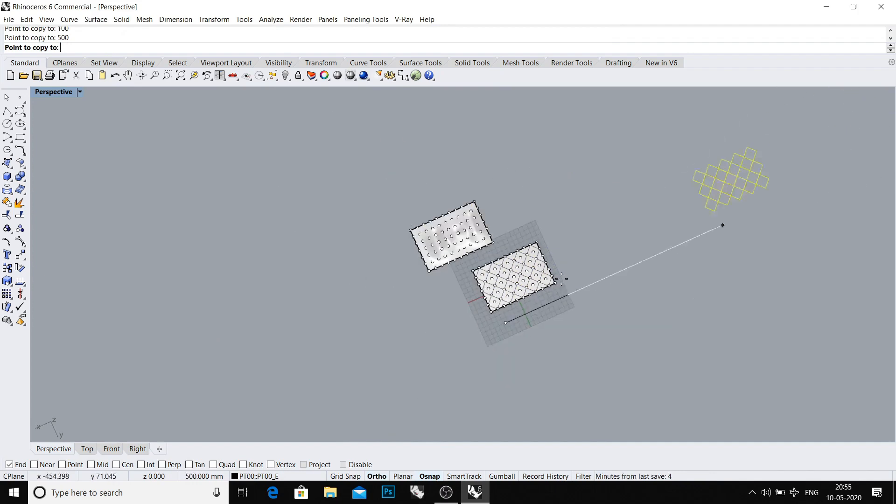
scroll(560, 277, "down", 3)
- Place the copy of the diamond panels 200 mm away in the empty space beside the flat surface and end copying
type("200")
key("Return")
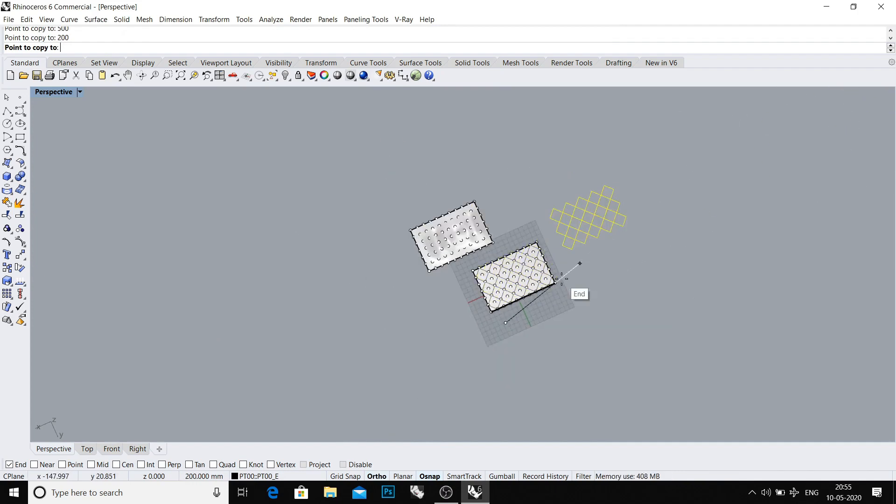
key("Escape")
scroll(578, 265, "up", 4)
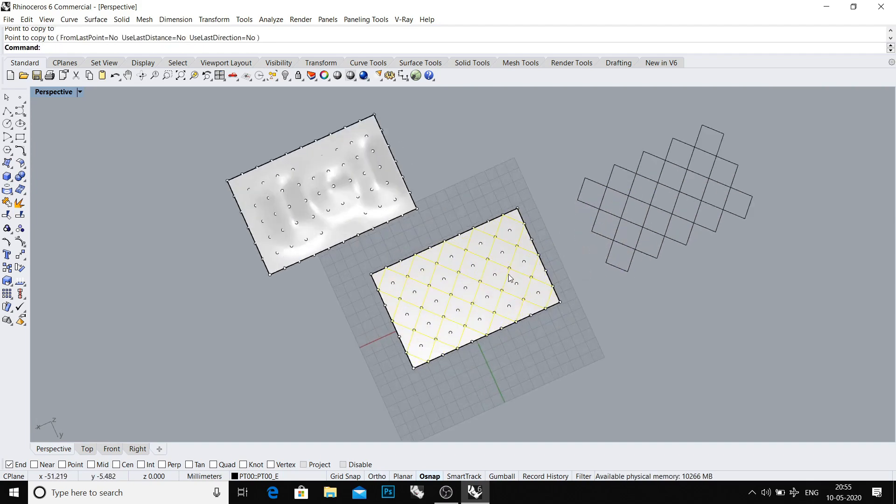
- Delete the original diamond panels from the flat surface and leave nothing selected
key("Delete")
right_click_drag(509, 275, 354, 261)
left_click(331, 297)
key("Escape")
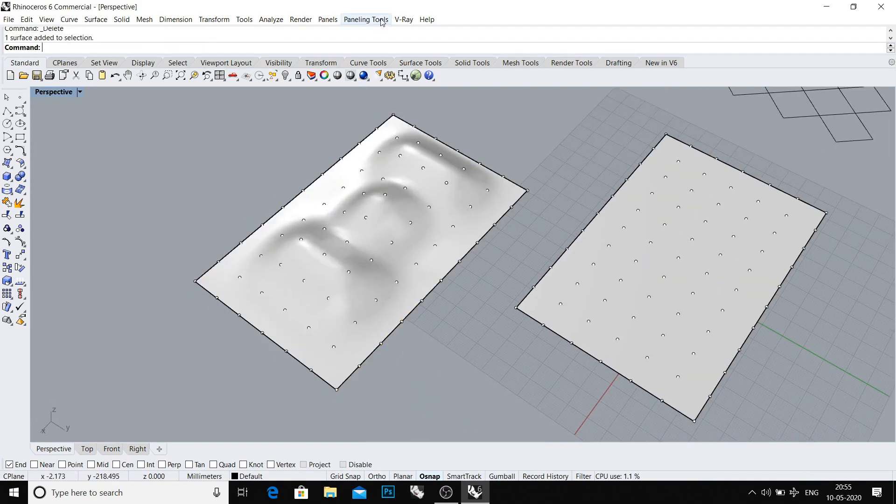
- Start Panel 2D Grid using the bumpy surface's point grid, with the bumpy surface as the base surface
left_click(382, 21)
mouse_move(374, 51)
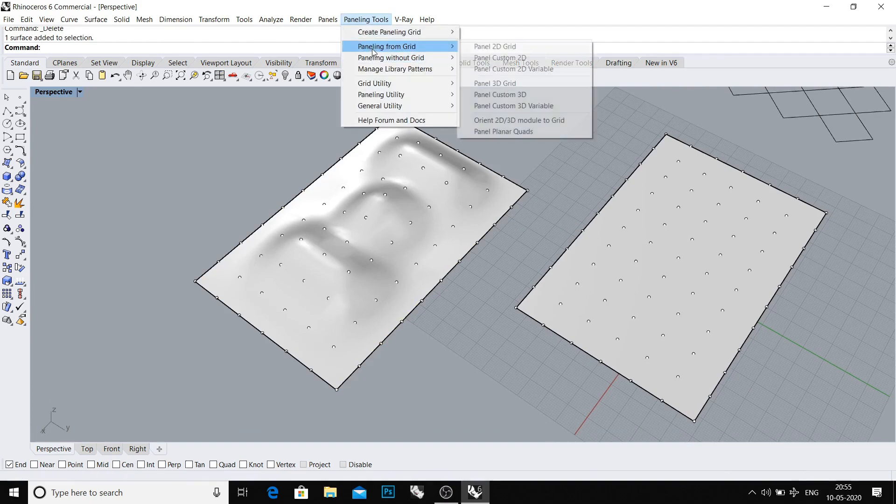
left_click(497, 49)
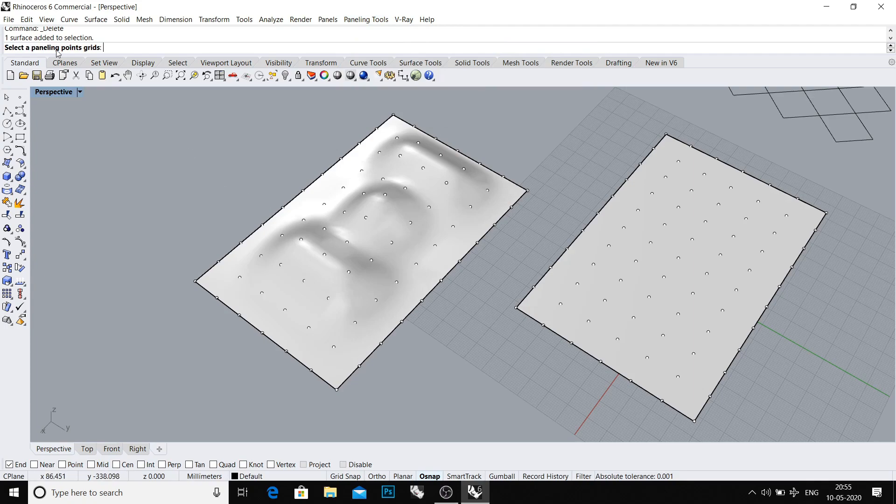
scroll(333, 270, "up", 4)
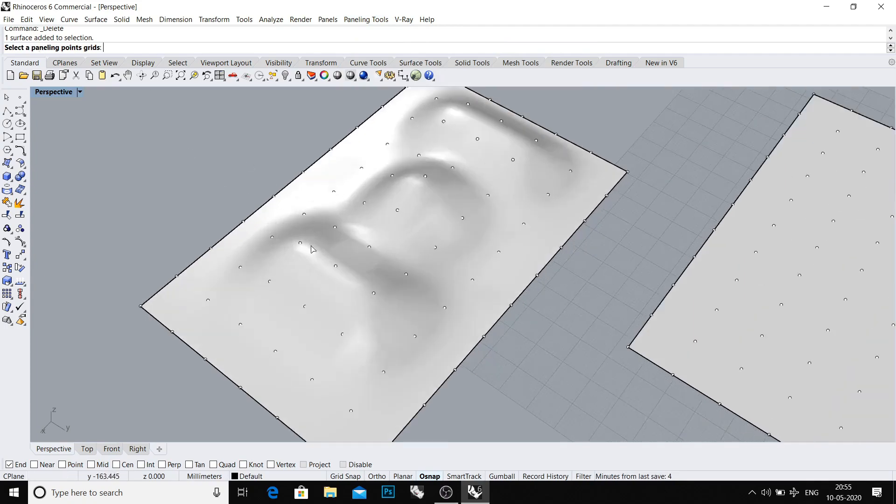
left_click(340, 273)
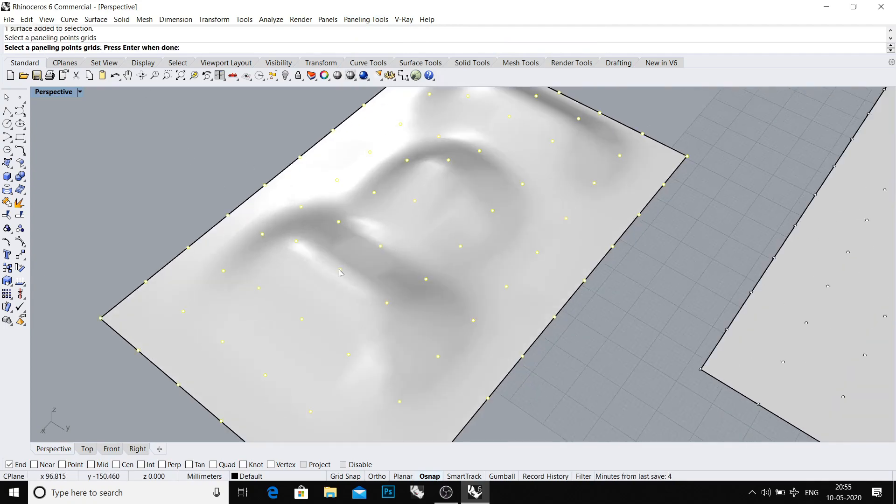
key("Return")
scroll(327, 275, "down", 4)
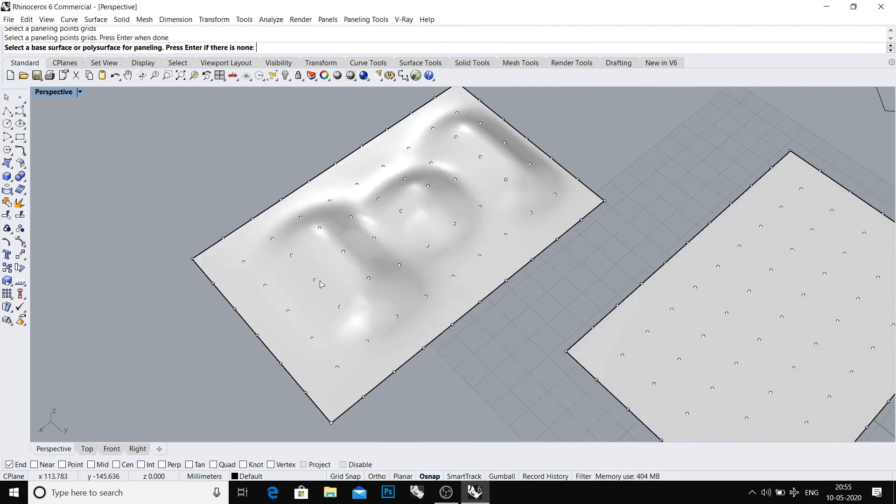
left_click(303, 260)
mouse_move(304, 260)
right_mouse_down()
mouse_move(362, 198)
mouse_move(407, 166)
mouse_move(440, 160)
mouse_move(342, 183)
mouse_move(272, 184)
mouse_move(290, 244)
mouse_move(310, 260)
right_mouse_up()
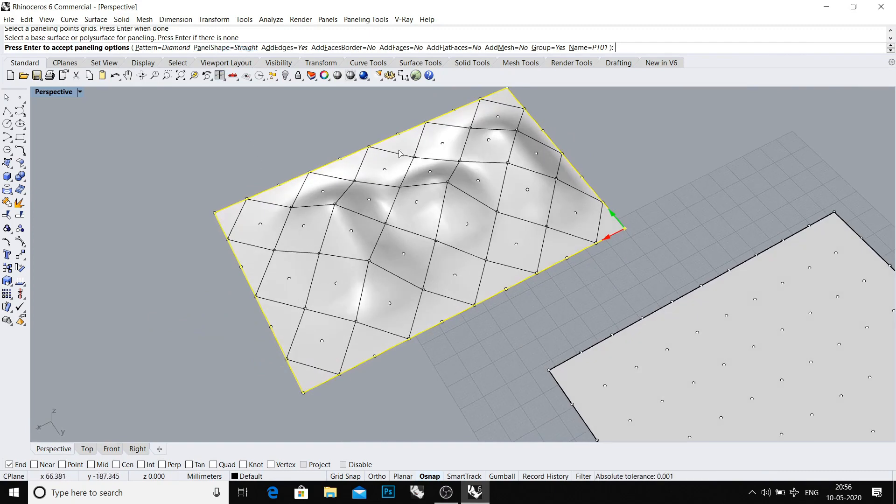
- Set the panel shape to Projected and create the diamond panels on the bumpy surface
left_click(241, 47)
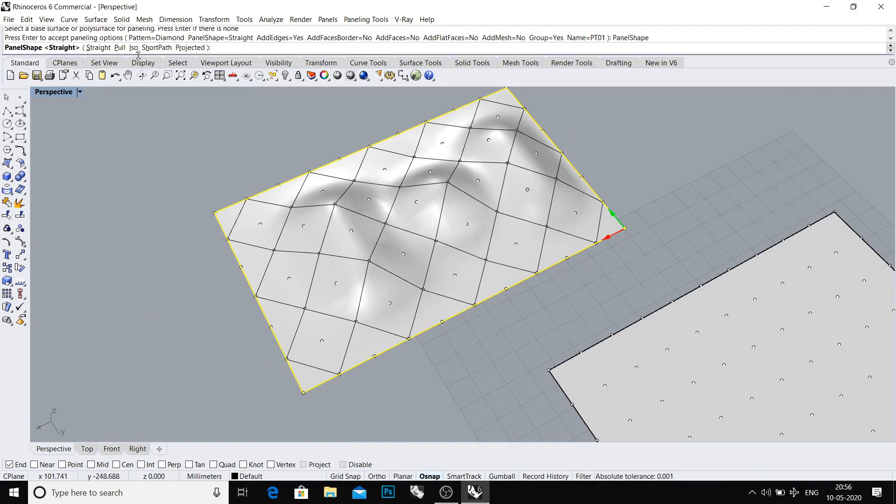
right_click_drag(337, 272, 363, 219)
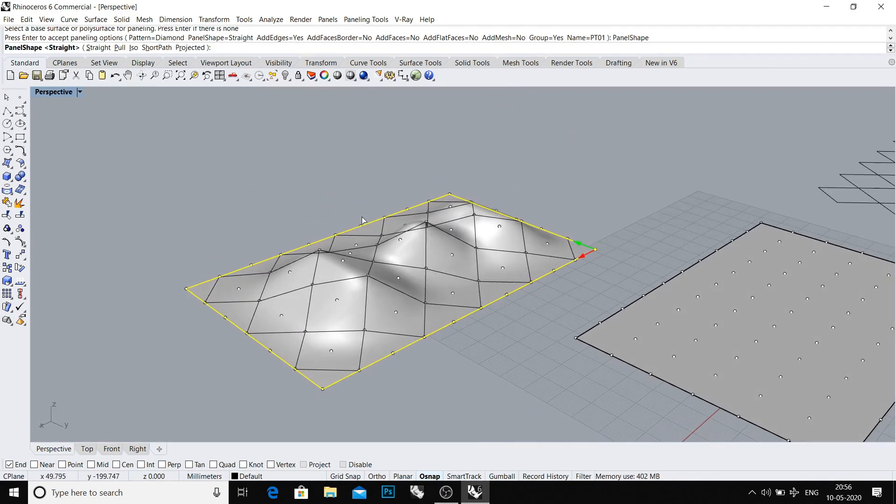
left_click(190, 48)
right_click_drag(298, 247, 363, 335)
key("Return")
- Copy the projected panel group 200 mm away into the empty space beside the bumpy surface
left_click(360, 328)
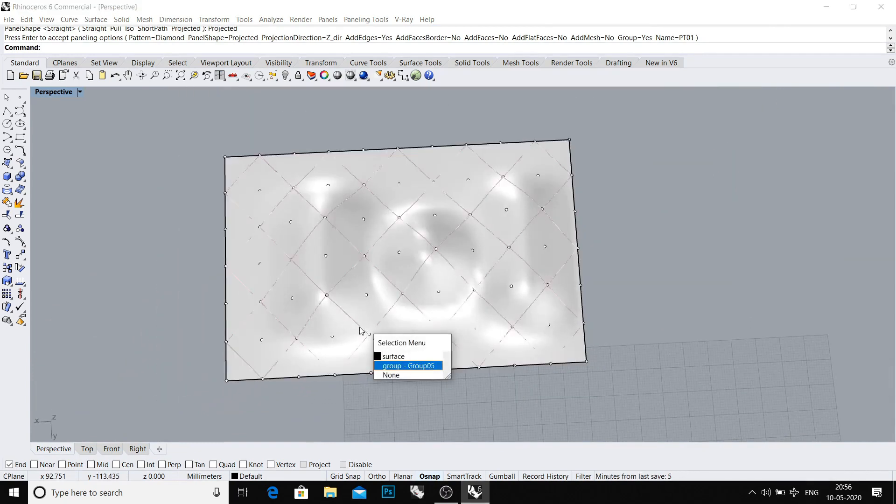
left_click(359, 328)
scroll(359, 328, "down", 4)
type("c")
key("Return")
left_click(243, 178)
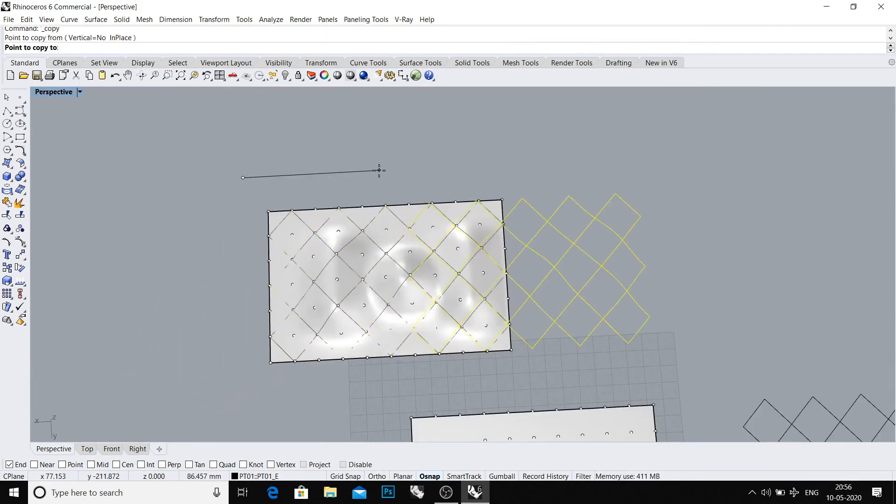
type("200")
key("Return")
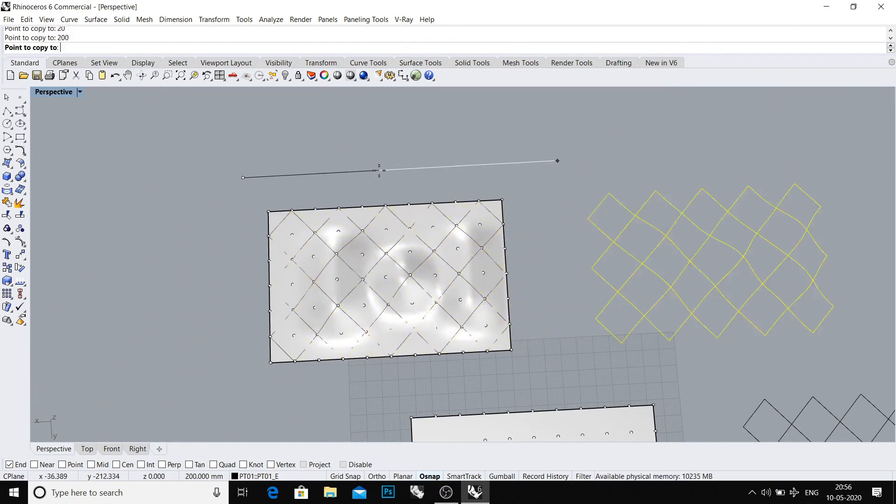
left_click(378, 170)
key("Return")
scroll(382, 168, "down", 3)
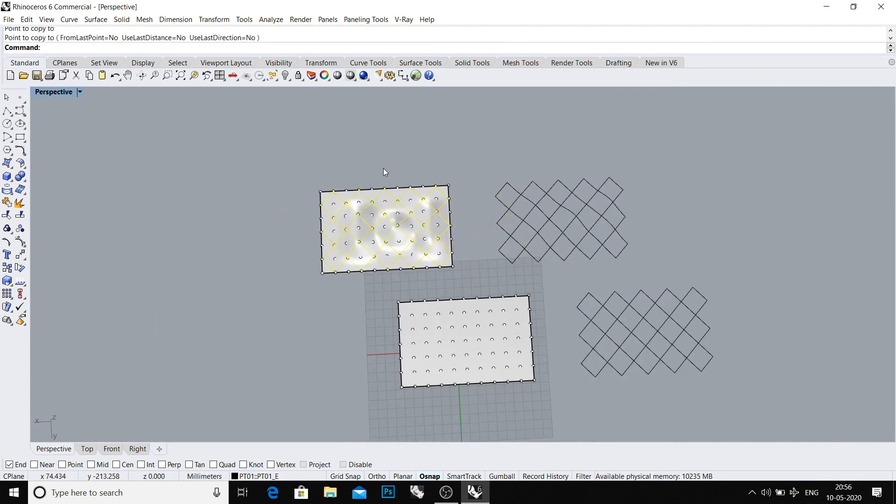
- Delete the original projected panels from the bumpy surface
key("Delete")
scroll(380, 172, "up", 3)
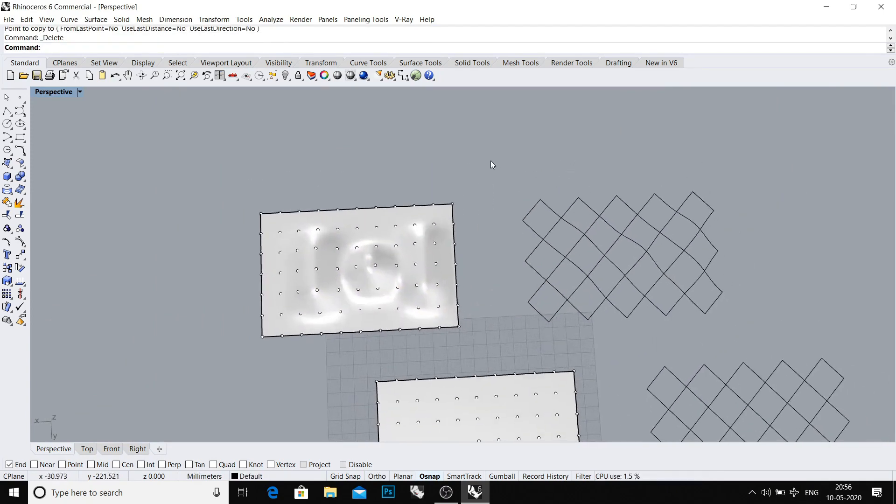
scroll(478, 148, "down", 3)
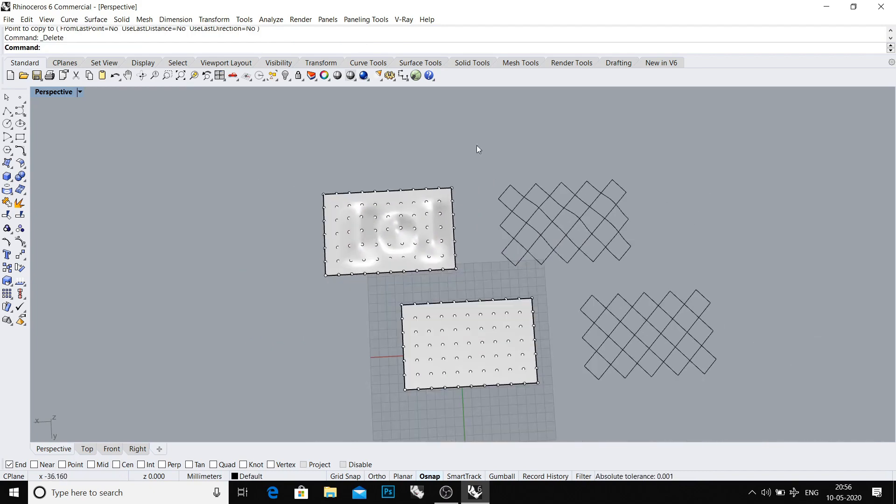
right_click(372, 116)
scroll(365, 219, "up", 3)
scroll(366, 227, "down", 3)
key("Escape")
right_click_drag(368, 238, 372, 296)
left_click(426, 344)
scroll(377, 296, "up", 3)
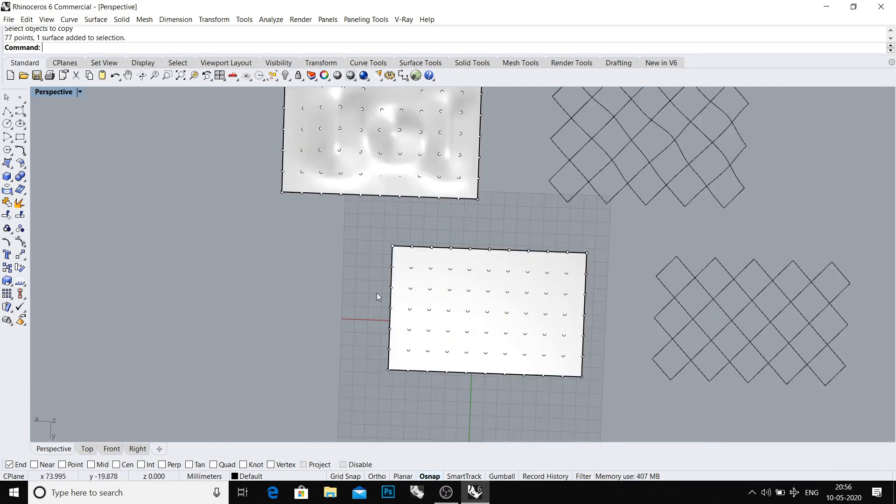
- Draw a small circle from its center in the empty area beside the flat surface, on the side away from the copied panels
right_click_drag(225, 245, 268, 263, "shift")
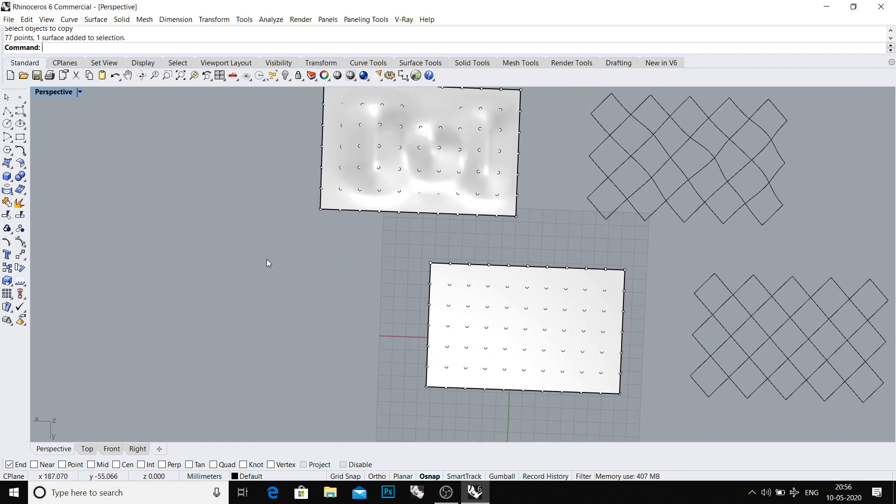
left_click(8, 124)
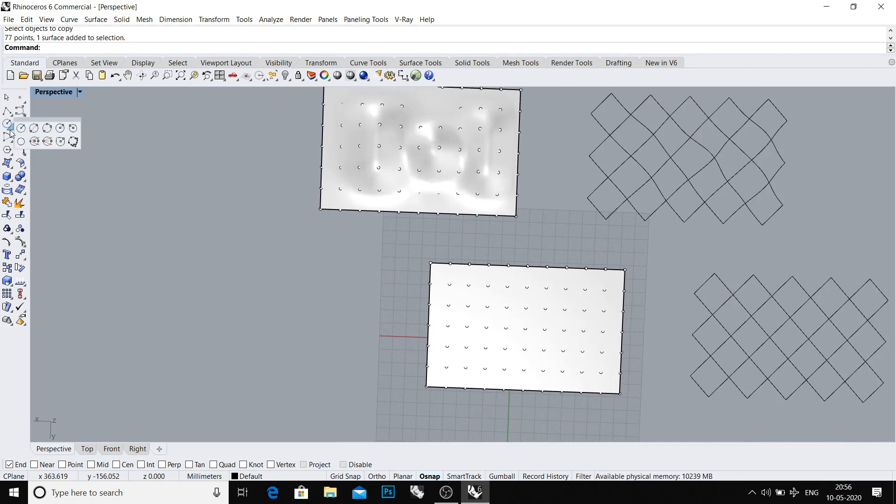
left_click(21, 128)
scroll(301, 274, "up", 2)
left_click(306, 277)
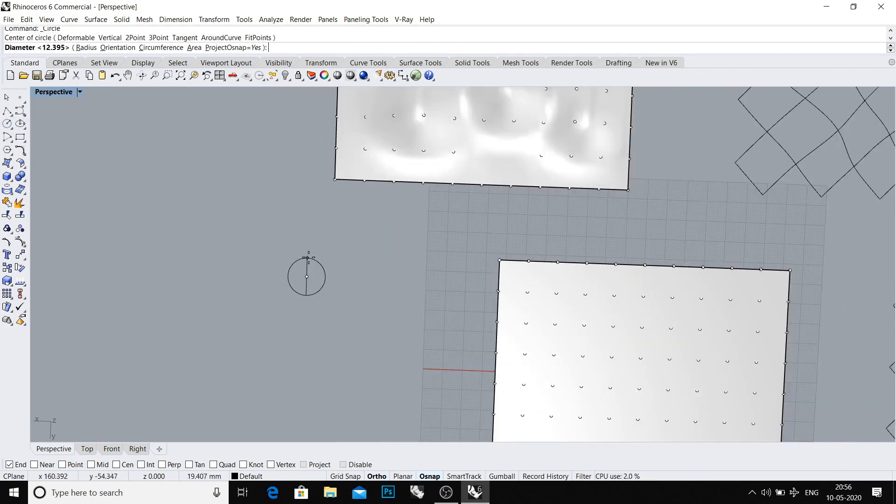
left_click(308, 253)
- Flatten the circle into a narrow ellipse with Scale1D, shrinking it to less than half its height
left_click_drag(302, 270, 299, 276)
scroll(299, 276, "up", 2)
type("s")
key("Return")
left_click(301, 279)
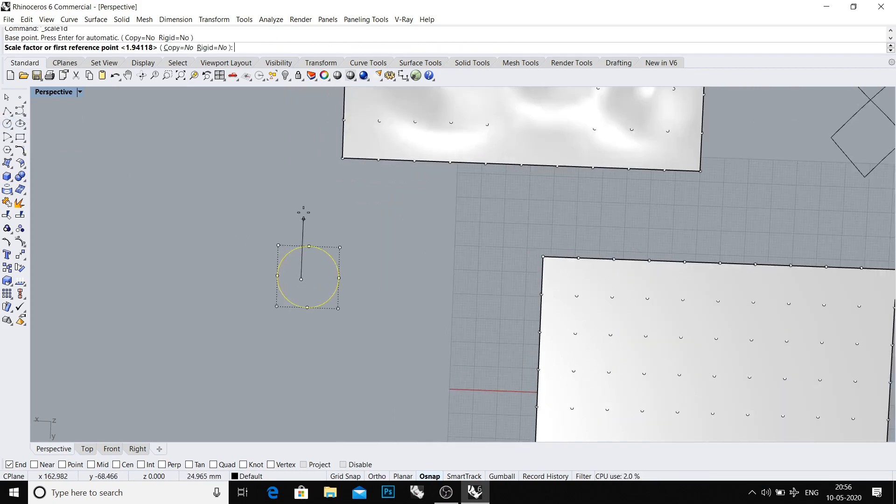
left_click(301, 188, "shift")
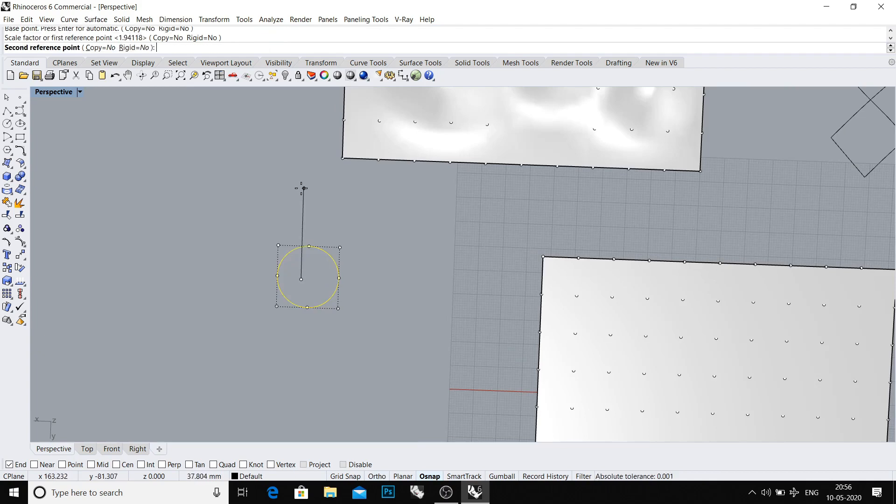
left_click(302, 243)
scroll(302, 254, "down", 1)
scroll(302, 256, "down", 1)
left_click(302, 263)
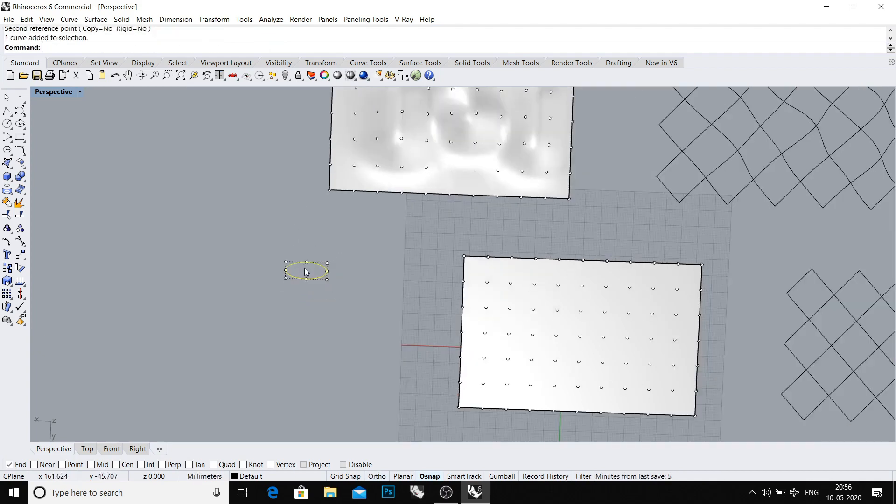
left_click_drag(360, 318, 276, 245)
scroll(279, 248, "up", 2)
left_click_drag(360, 247, 303, 304)
scroll(333, 307, "down", 6)
scroll(451, 273, "down", 2)
right_click_drag(452, 270, 416, 227)
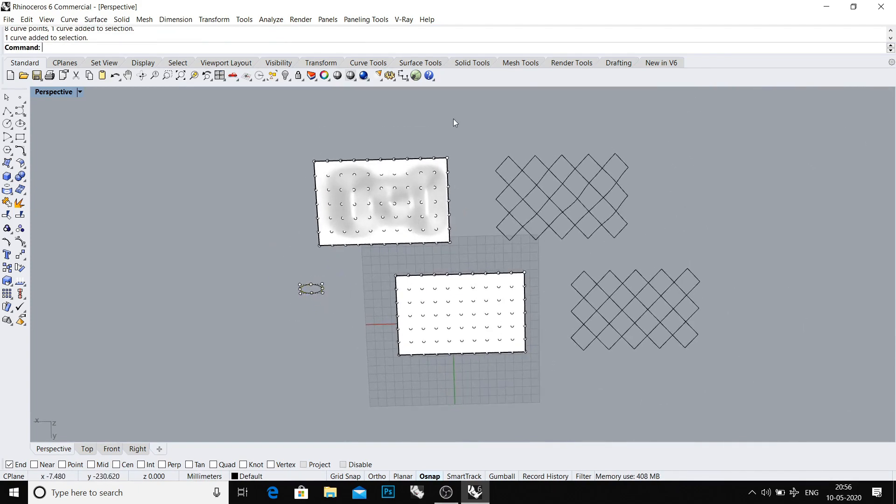
left_click_drag(453, 118, 685, 260)
right_click_drag(458, 233, 462, 244)
scroll(455, 245, "up", 2)
scroll(458, 238, "down", 3)
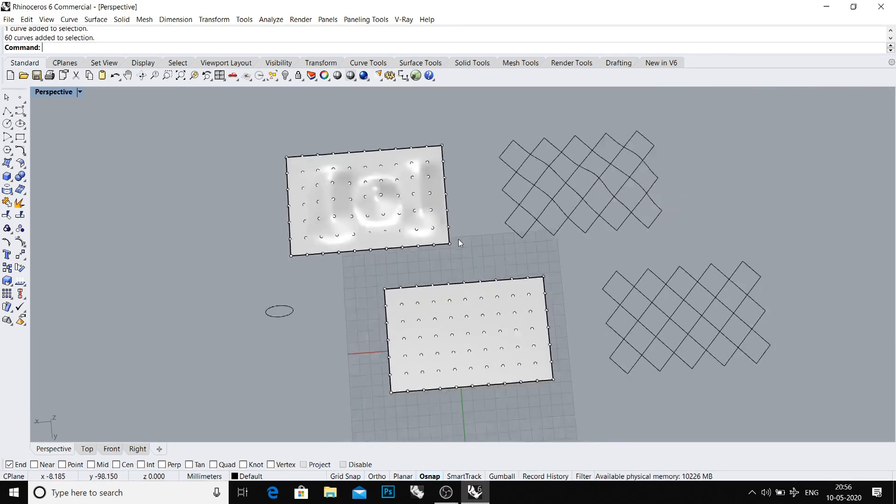
- Panel the bumpy surface's grid with the ellipse using Panel Custom 2D, with the bumpy surface as base and PullCurves=No
scroll(359, 279, "up", 4)
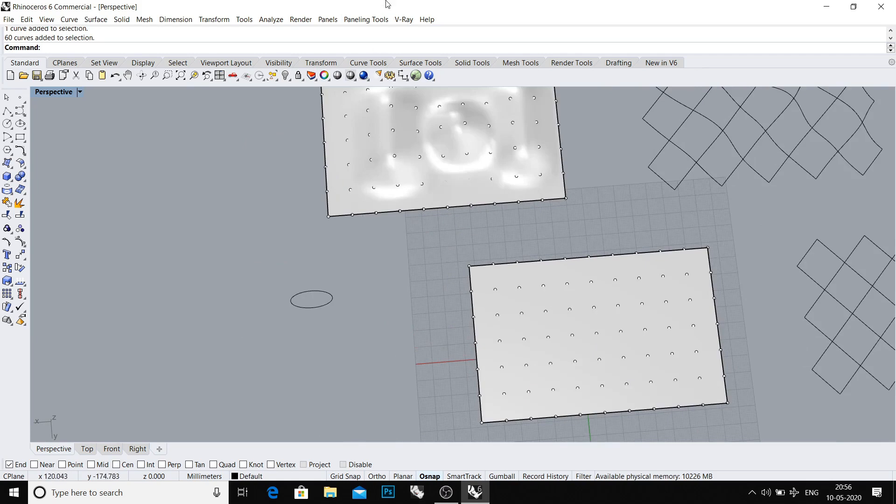
left_click(366, 19)
mouse_move(368, 51)
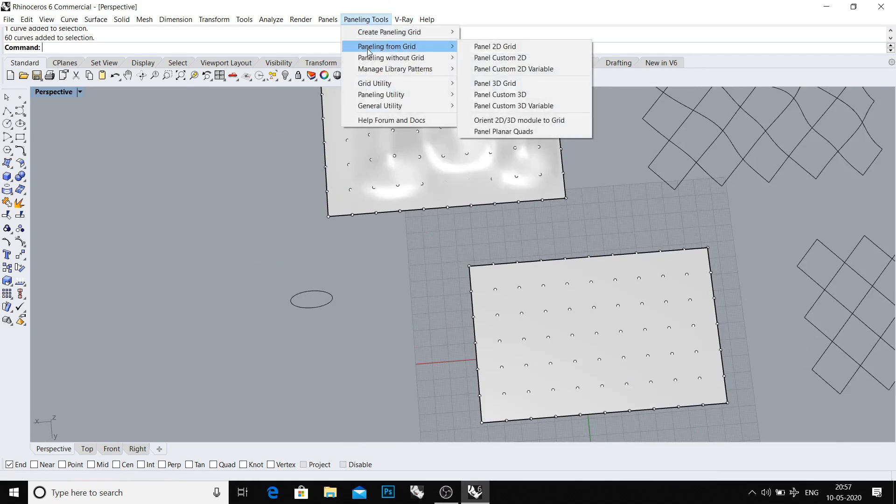
left_click(503, 59)
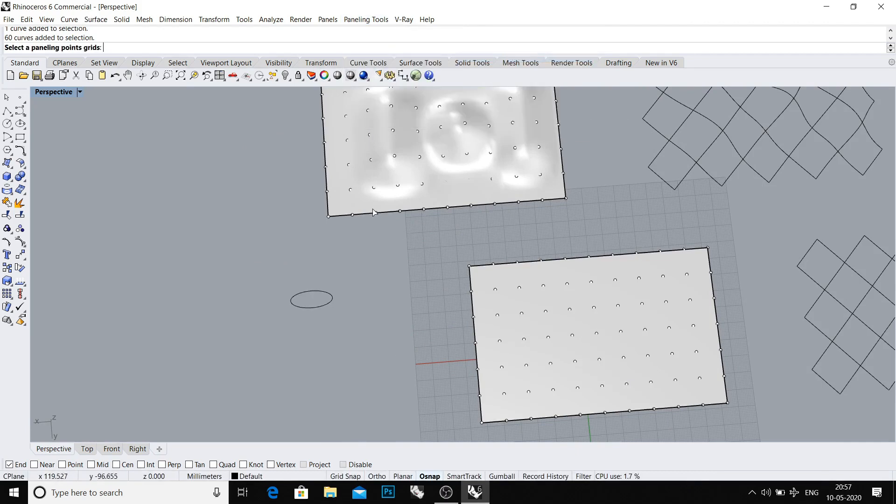
left_click(373, 191)
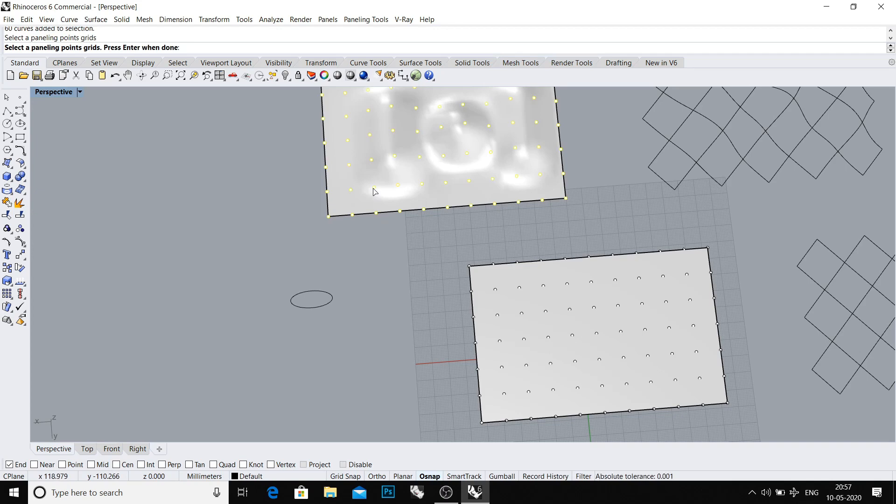
key("Return")
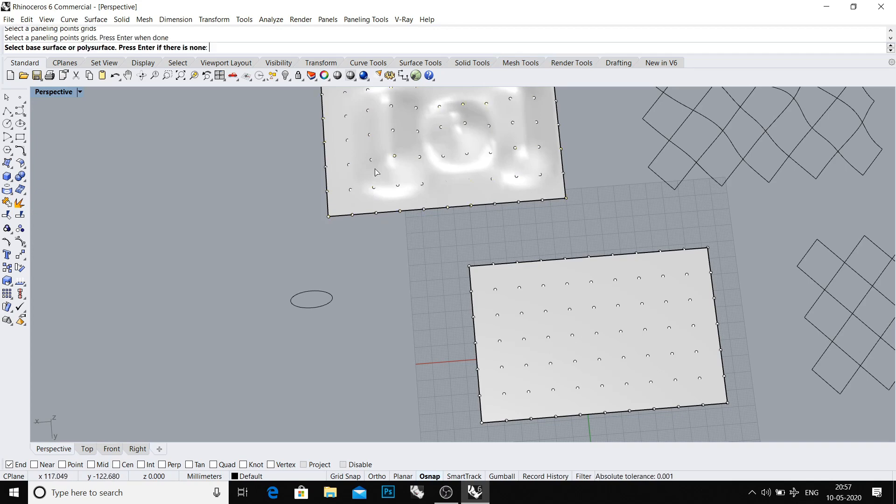
left_click(374, 184)
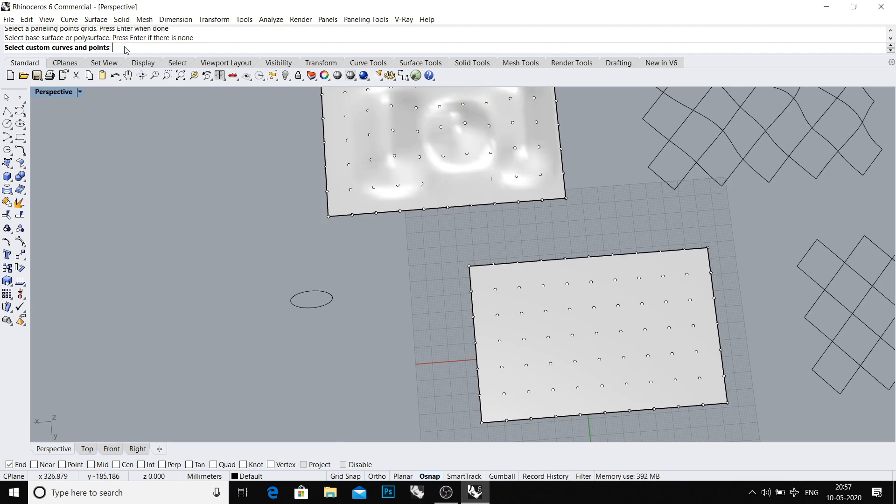
left_click(313, 293)
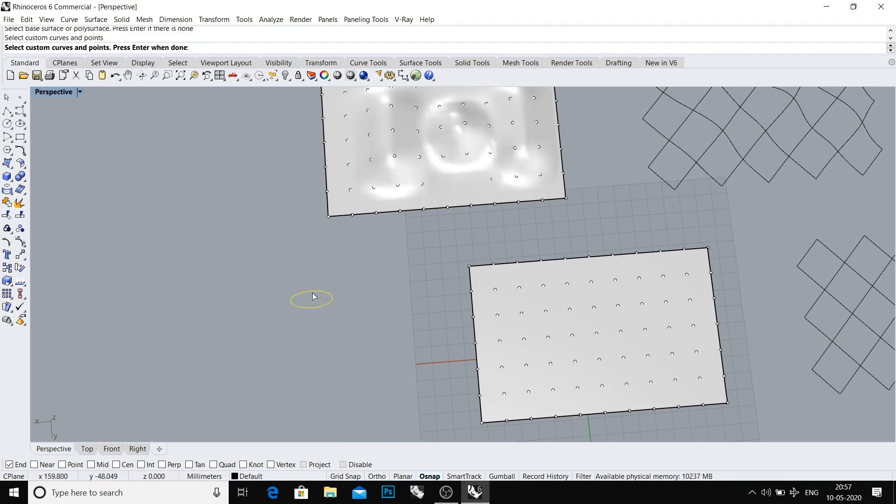
key("Return")
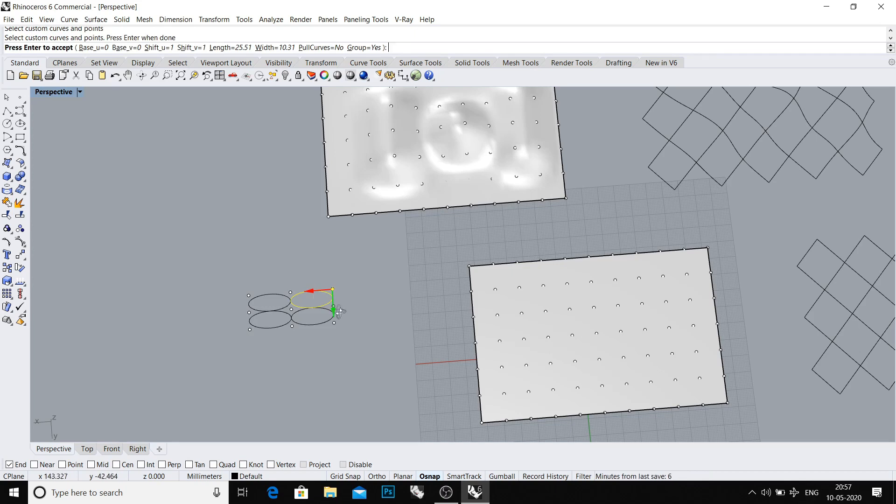
right_click_drag(339, 309, 379, 232)
key("Return")
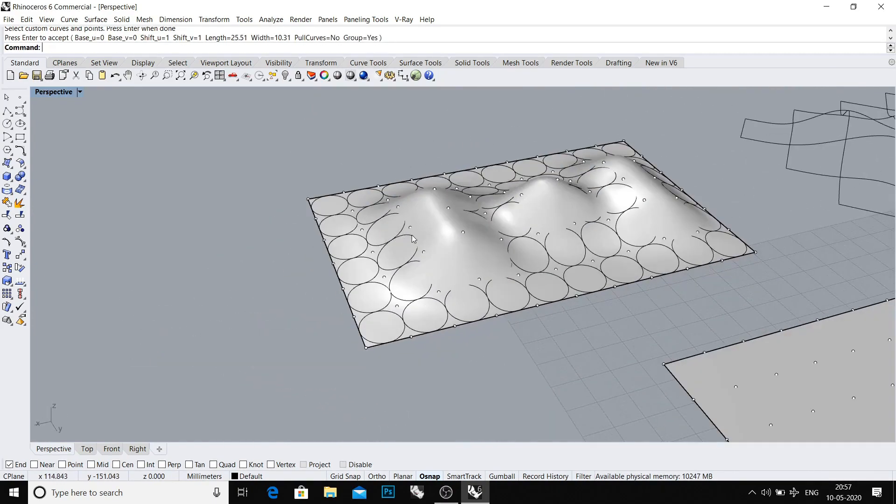
- Undo the ellipse paneling on the bumpy surface, then try moving the ellipse farther away and undo that move
scroll(412, 234, "down", 5)
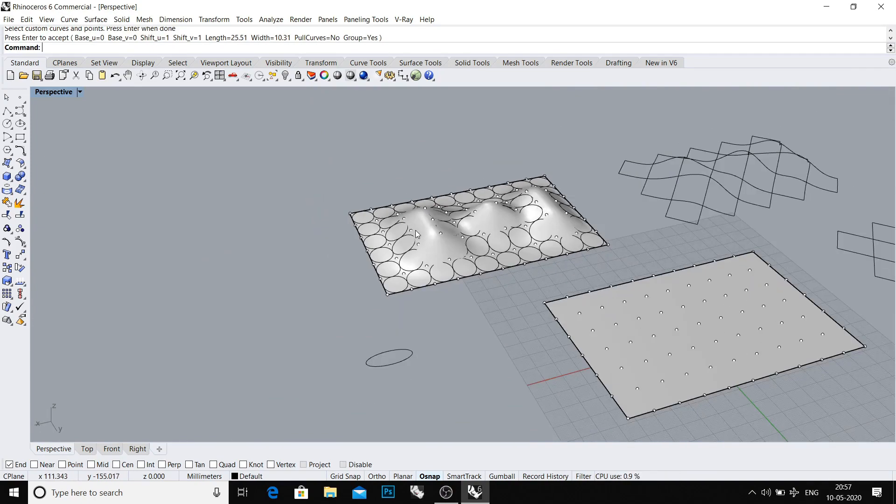
right_click_drag(416, 231, 420, 256)
key("ctrl+z")
right_click(419, 256)
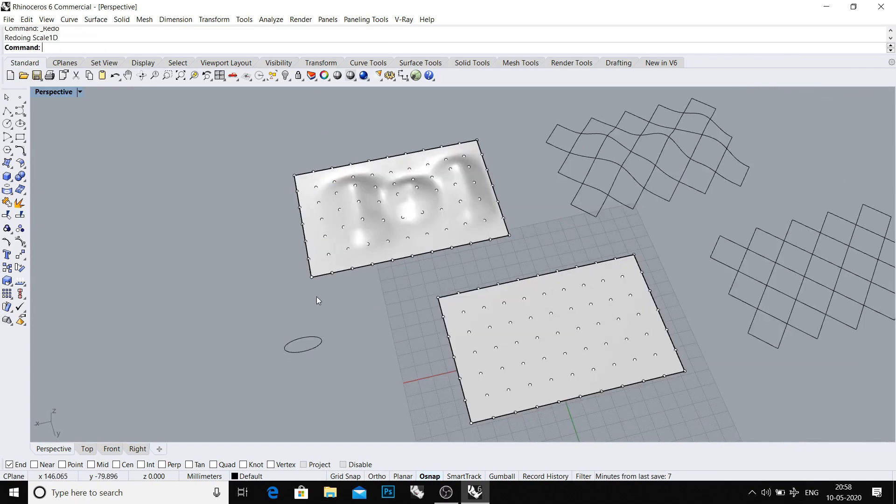
left_click_drag(322, 337, 254, 401)
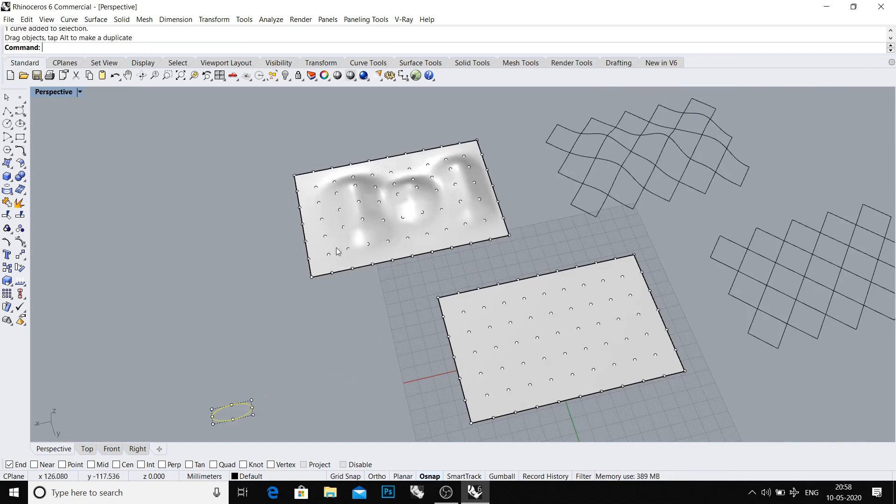
key("ctrl+z")
- Panel the bumpy surface's grid with the ellipse using Panel Custom 2D, with the bumpy surface as base and PullCurves=Yes
left_click(322, 344)
left_click(359, 21)
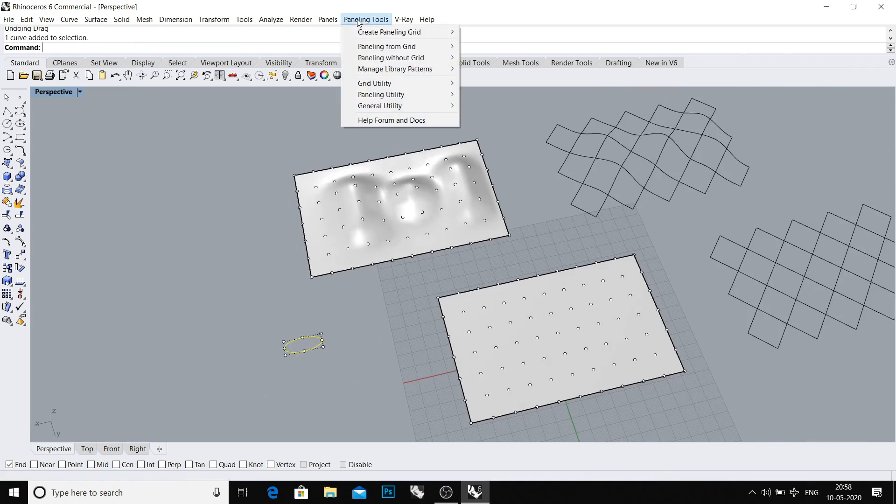
mouse_move(374, 46)
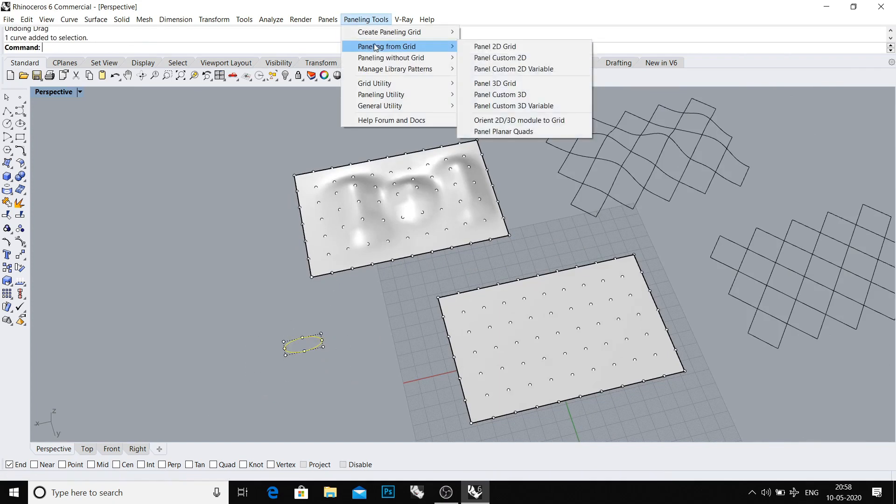
left_click(517, 58)
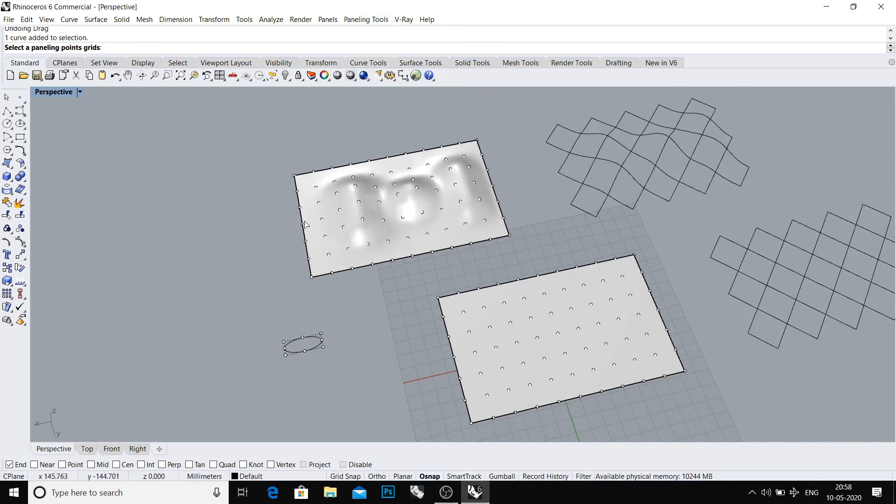
scroll(336, 224, "up", 2)
left_click(323, 242)
key("Return")
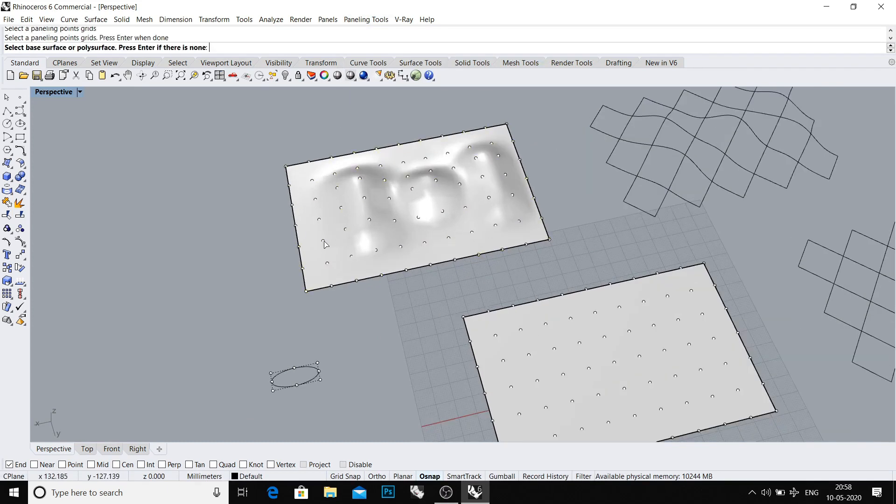
left_click(339, 252)
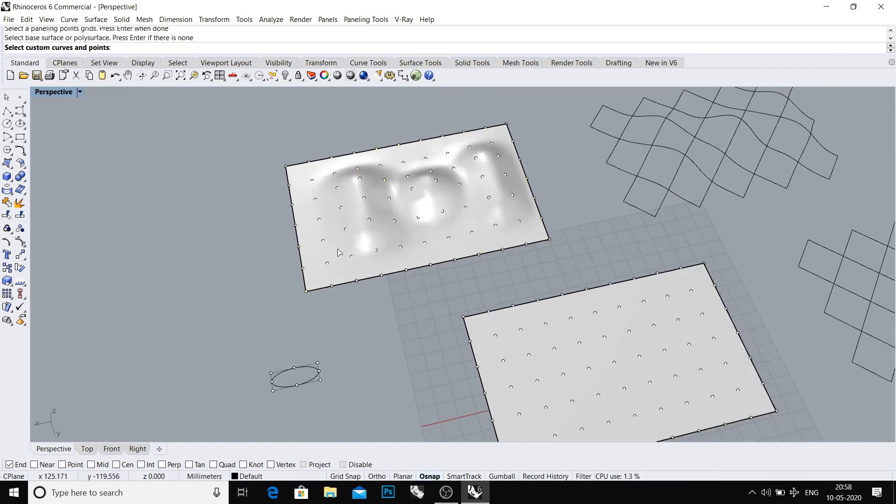
left_click(303, 368)
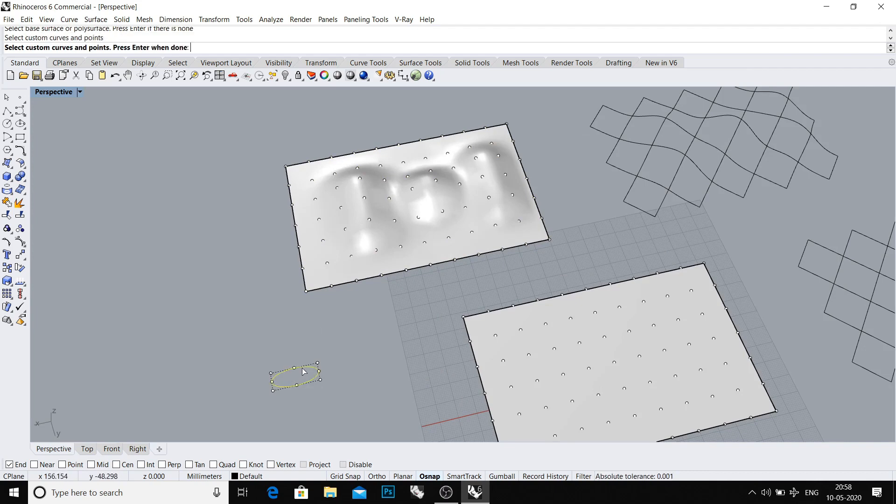
key("Return")
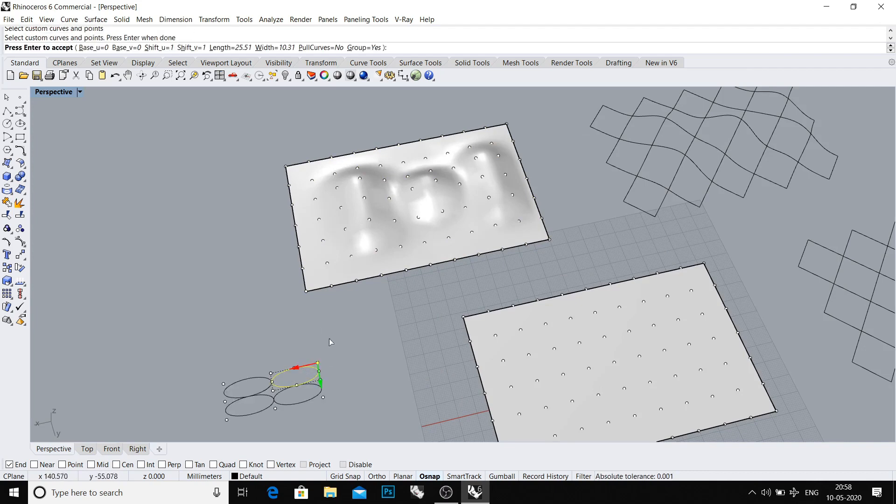
left_click(326, 48)
right_click_drag(276, 227, 259, 249)
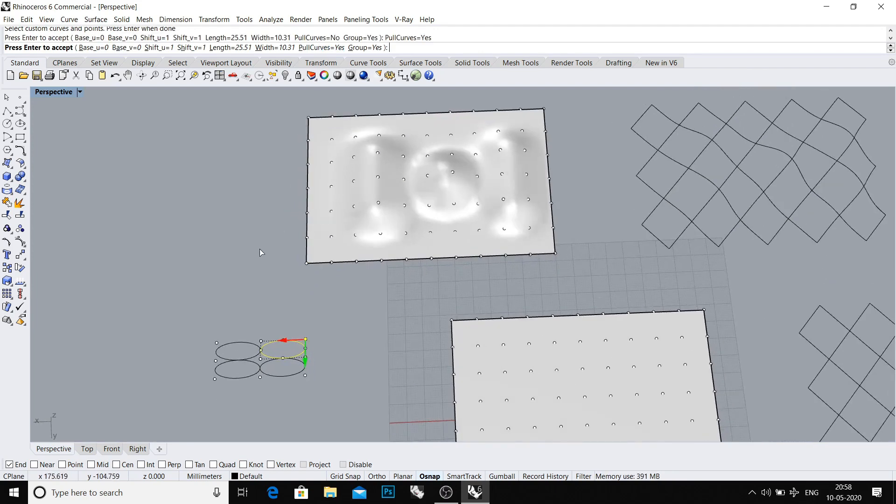
key("Return")
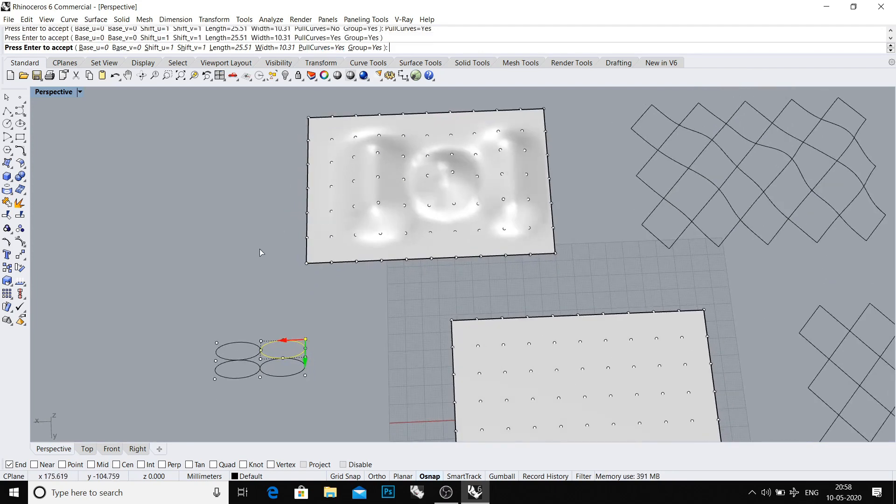
- Panel the flat surface's grid with the same ellipse using Panel Custom 2D, with no base surface and PullCurves=Yes
right_click_drag(270, 273, 438, 275)
scroll(405, 326, "down", 4)
scroll(380, 299, "up", 2)
left_click_drag(364, 340, 279, 272)
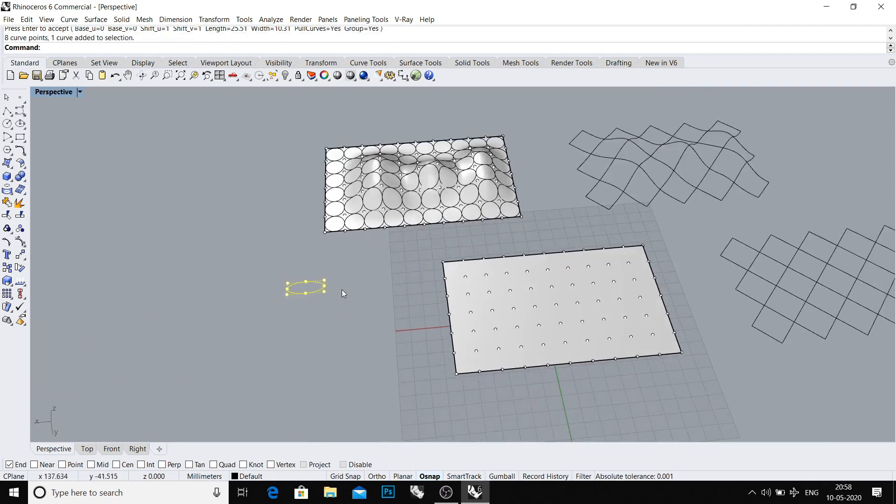
right_click(343, 293)
scroll(465, 310, "up", 3)
left_click(469, 288)
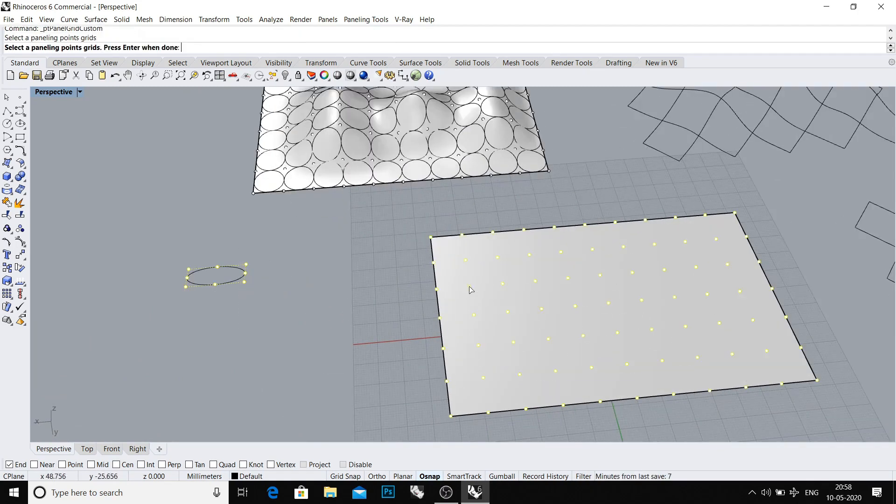
right_click(470, 289)
right_click(461, 281)
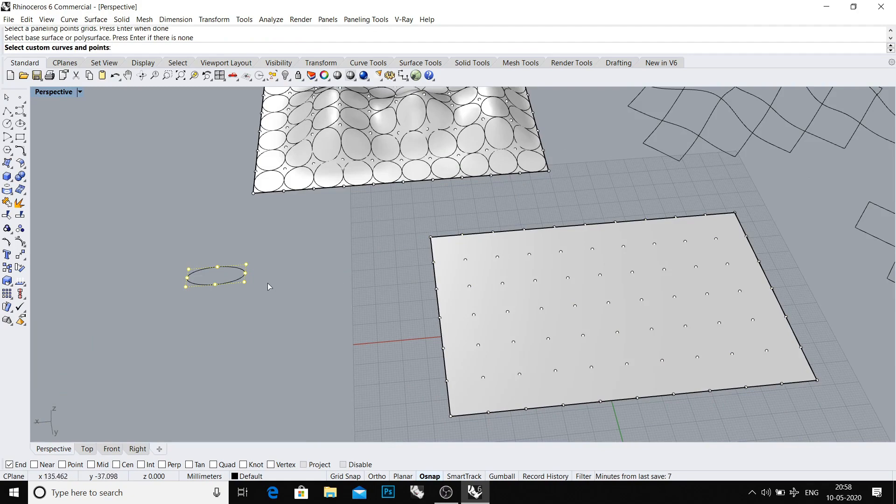
left_click(222, 284)
right_click(271, 282)
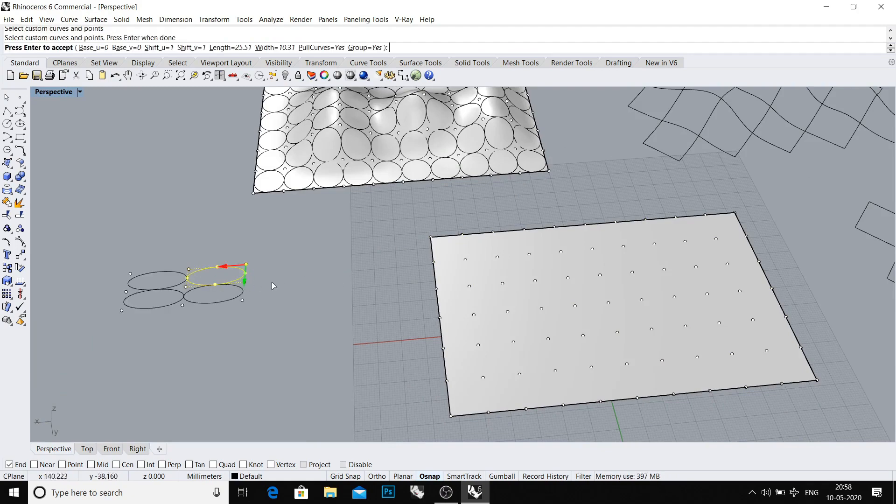
right_click(355, 276)
- Delete the source ellipse beside the surfaces
right_click_drag(360, 275, 350, 305)
left_click(303, 294)
key("Delete")
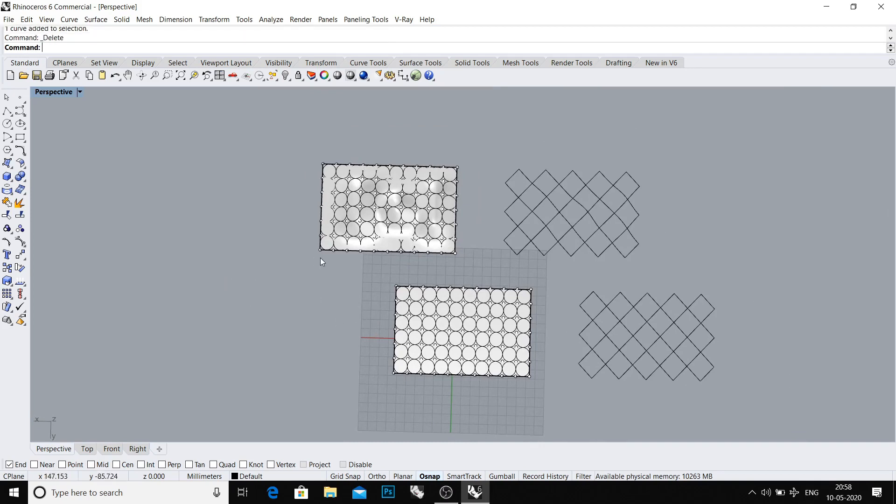
- Lock both sets of copied diamond panels beside the surfaces
left_click_drag(659, 155, 516, 248)
left_click_drag(763, 420, 596, 292)
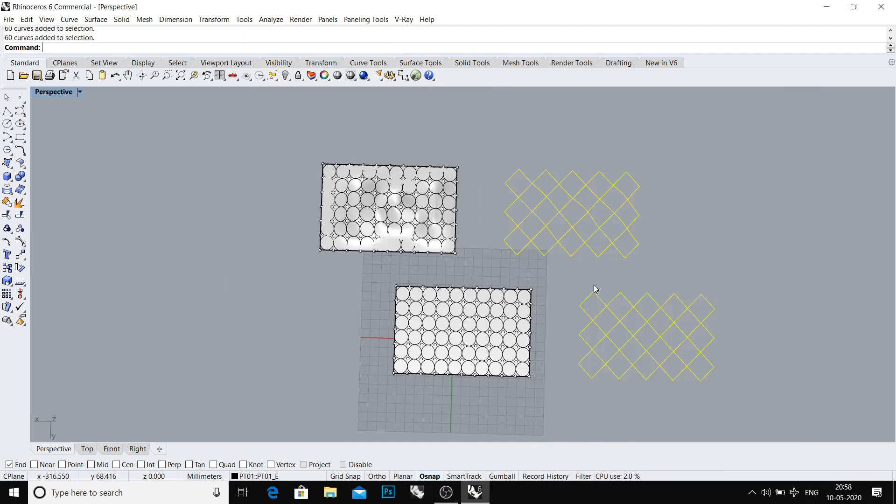
right_click_drag(596, 292, 536, 292, "shift")
key("ctrl+l")
key("ctrl+i")
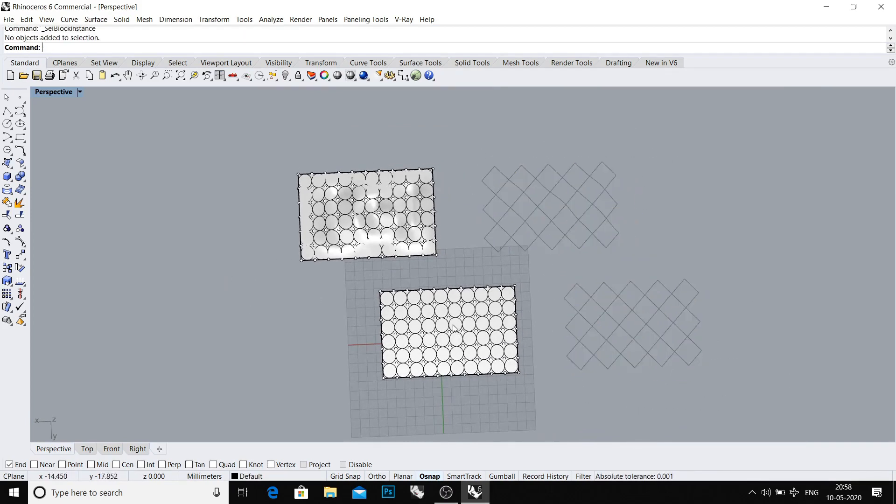
- Select the ellipse panel groups on both the bumpy and the flat surface
scroll(456, 326, "down", 2)
right_click_drag(401, 297, 405, 276)
scroll(404, 277, "up", 4)
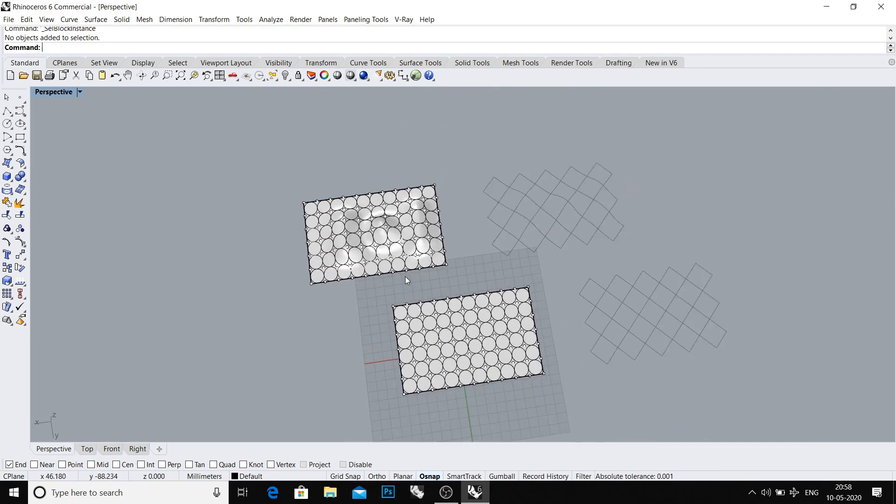
left_click(383, 241)
left_click(422, 279)
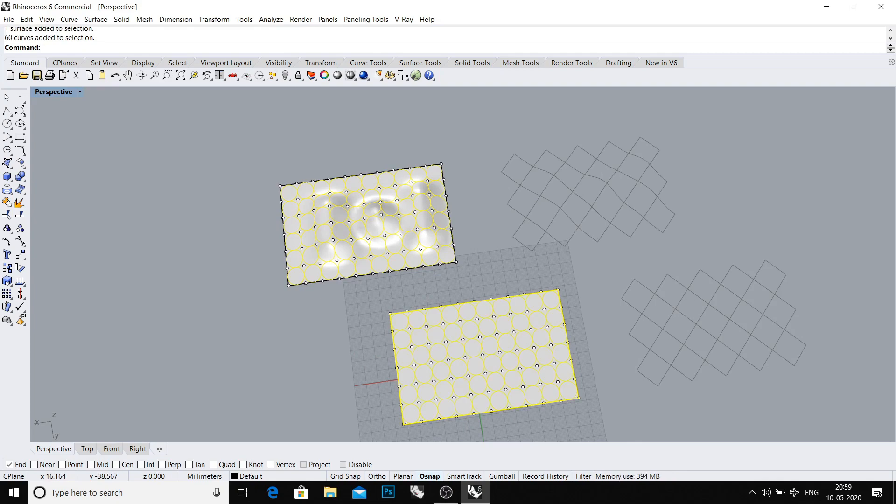
scroll(401, 290, "down", 3)
type("m")
key("Return")
left_click(401, 182)
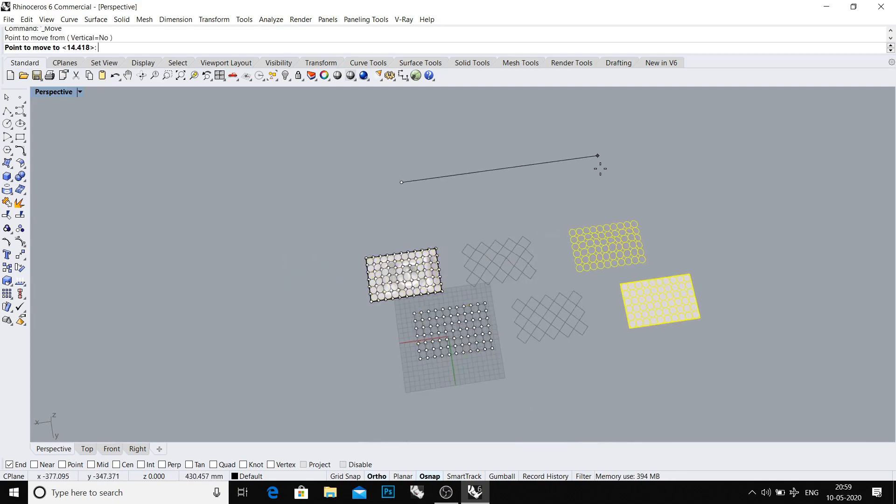
key("Escape")
- Deselect the flat surface and copy both ellipse panel groups to a spot 400 mm away, beyond the diamond panels
scroll(472, 331, "up", 9)
left_click(436, 310, "ctrl")
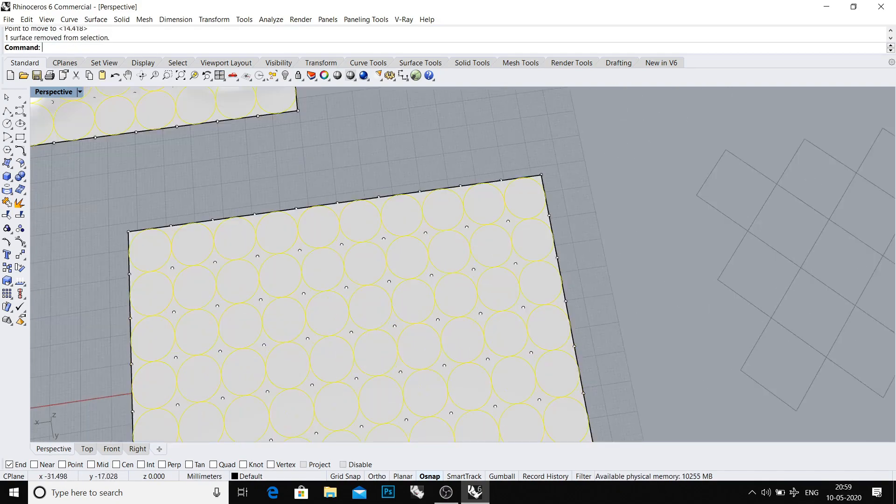
scroll(412, 302, "down", 6)
type("c")
key("Return")
left_click(402, 233)
scroll(672, 168, "down", 3)
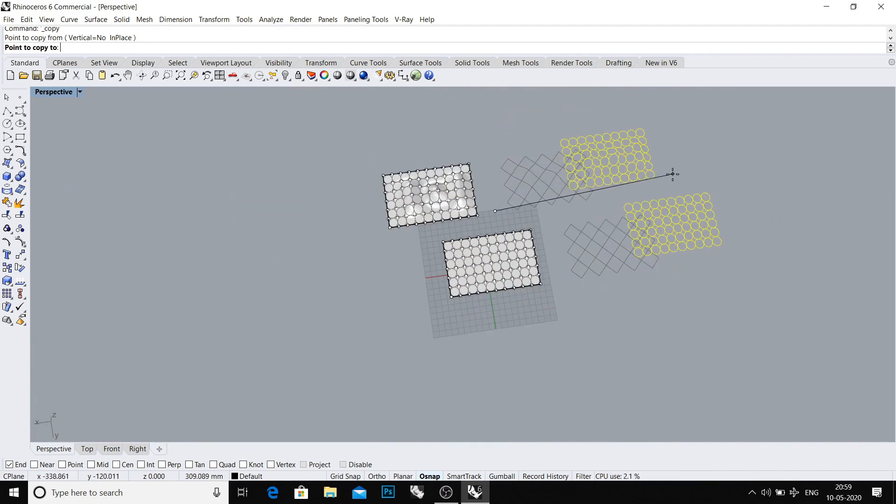
type("300")
key("Return")
type("500")
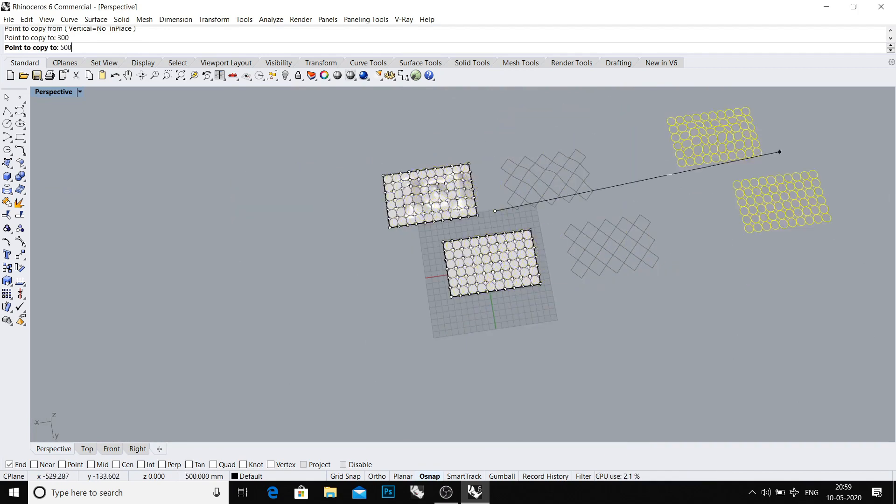
key("Return")
type("400")
key("Return")
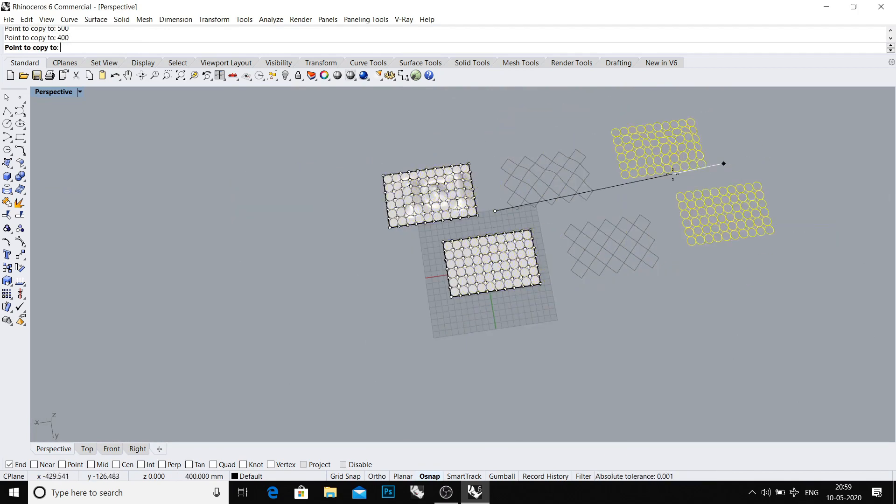
left_click(672, 174, "shift")
key("Return")
- Delete the original ellipse panels from both the bumpy and the flat surface
key("Delete")
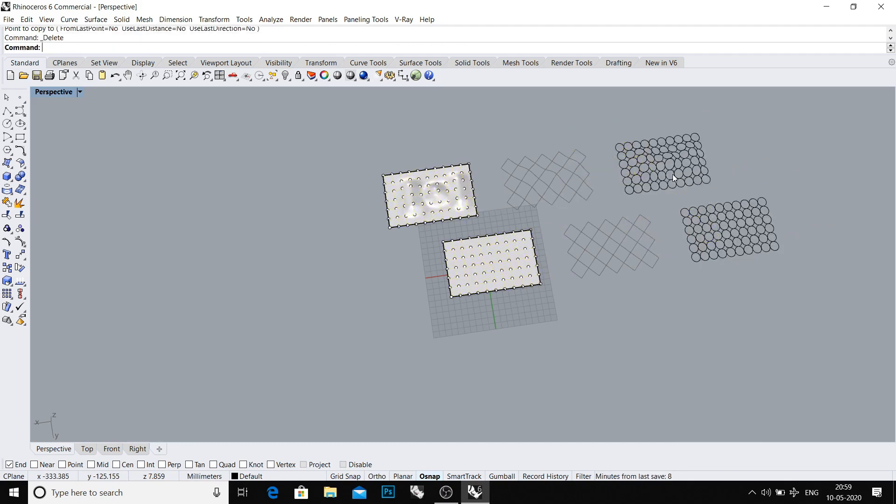
right_click_drag(511, 268, 472, 226, "shift")
scroll(481, 266, "up", 4)
left_click(475, 262)
scroll(466, 307, "up", 3)
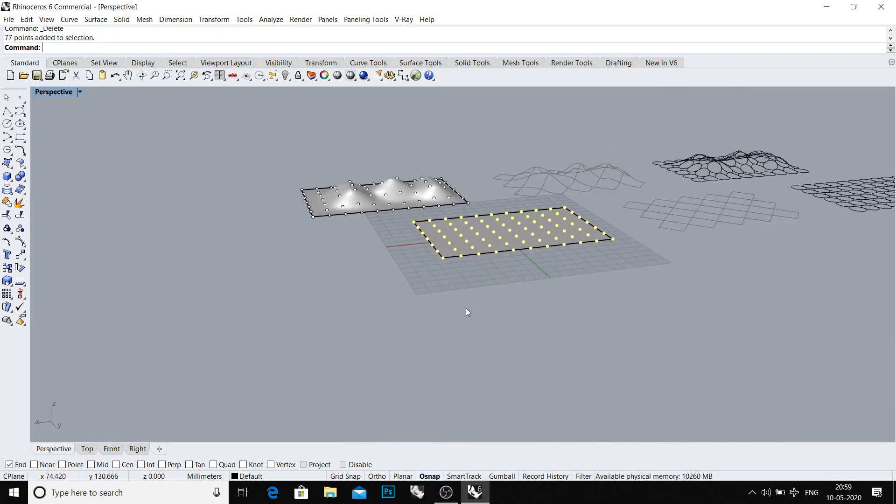
left_click(467, 308)
right_click_drag(468, 280, 410, 314)
scroll(390, 283, "down", 2)
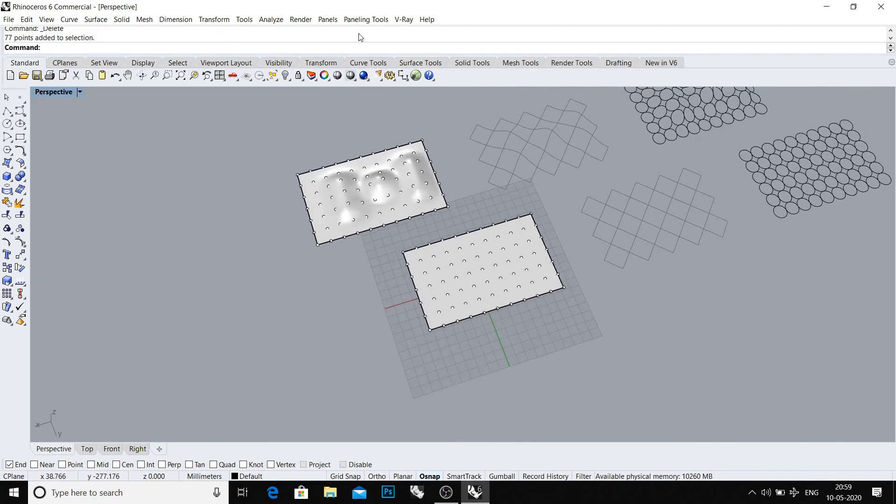
- Start Offset Points from the grid utilities and set the offset distance to 2 mm
left_click(354, 20)
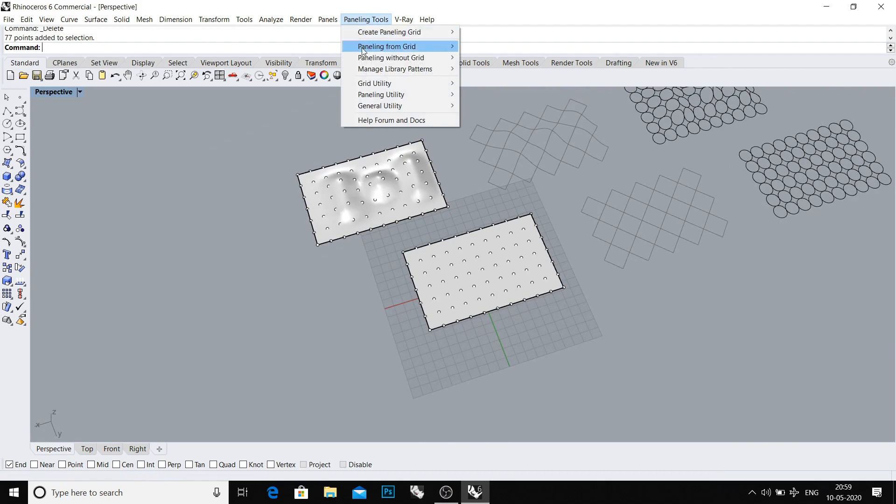
mouse_move(368, 87)
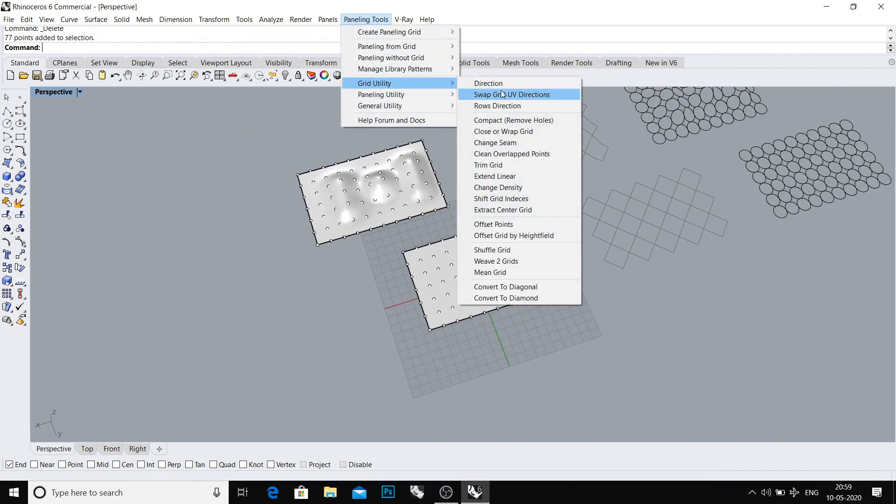
left_click(507, 227)
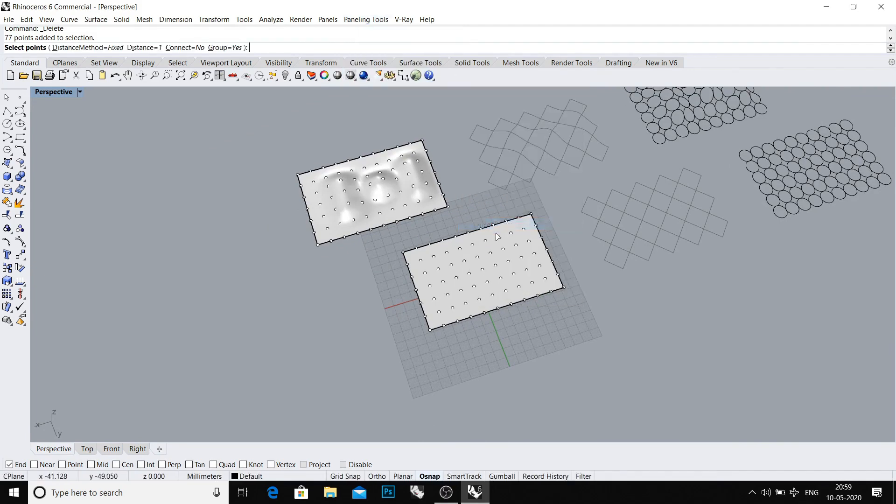
right_click_drag(484, 255, 446, 247)
scroll(445, 248, "up", 4)
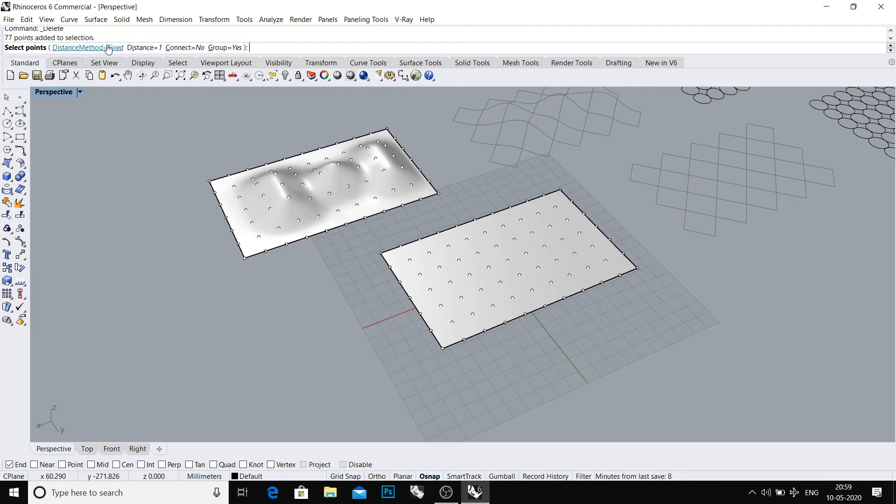
left_click(136, 48)
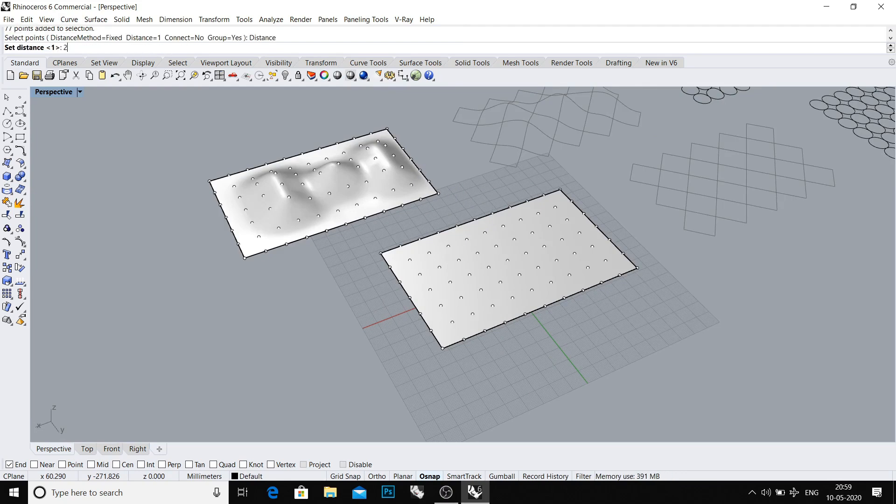
type("2")
key("Return")
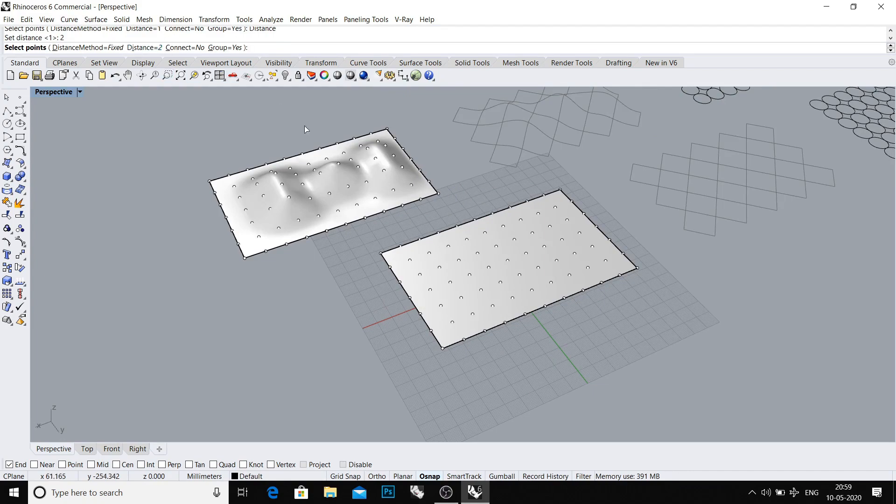
- Try to offset the flat surface's grid points by 2 mm using the flat surface as base, and undo the offset
scroll(359, 241, "up", 3)
left_click(421, 255)
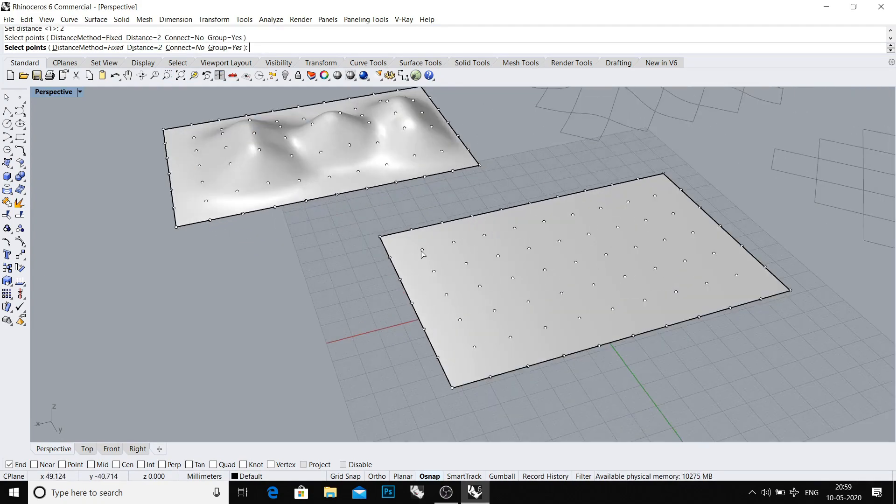
right_click_drag(422, 255, 442, 252)
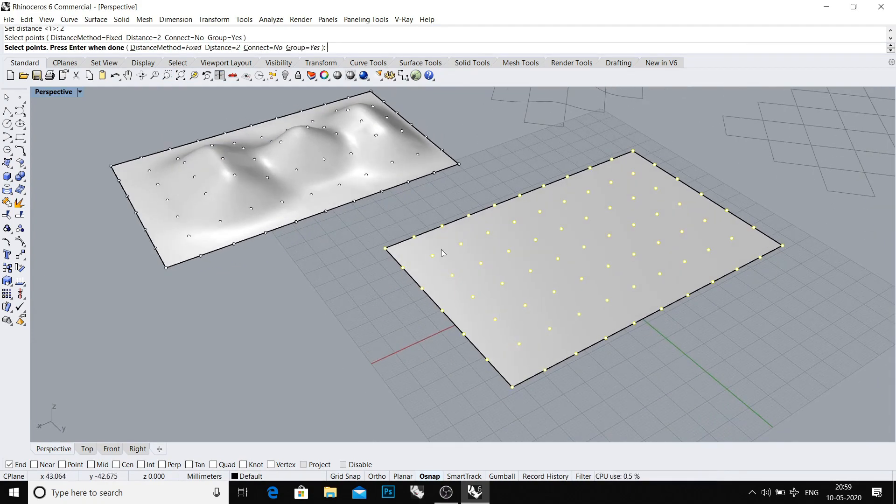
key("Return")
scroll(441, 253, "up", 2)
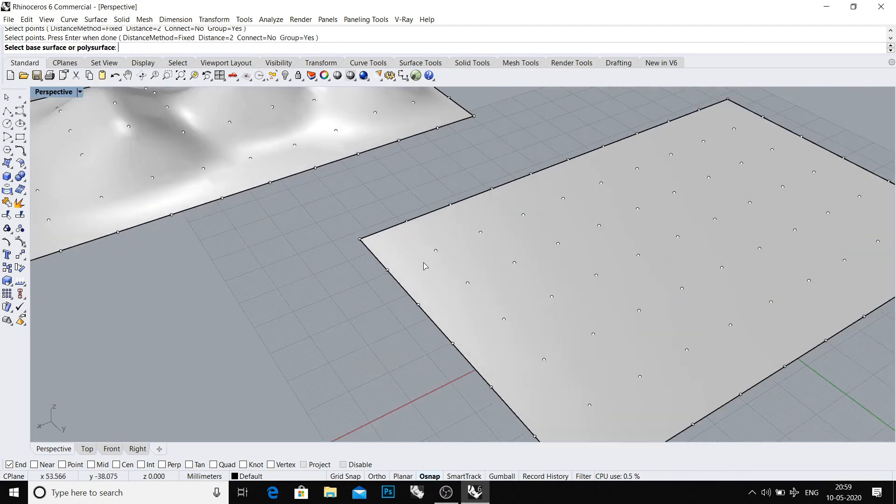
left_click(402, 257)
right_click_drag(400, 255, 429, 220)
key("ctrl+z")
- Flip the flat surface's normal direction so that it points upward
left_click(430, 221)
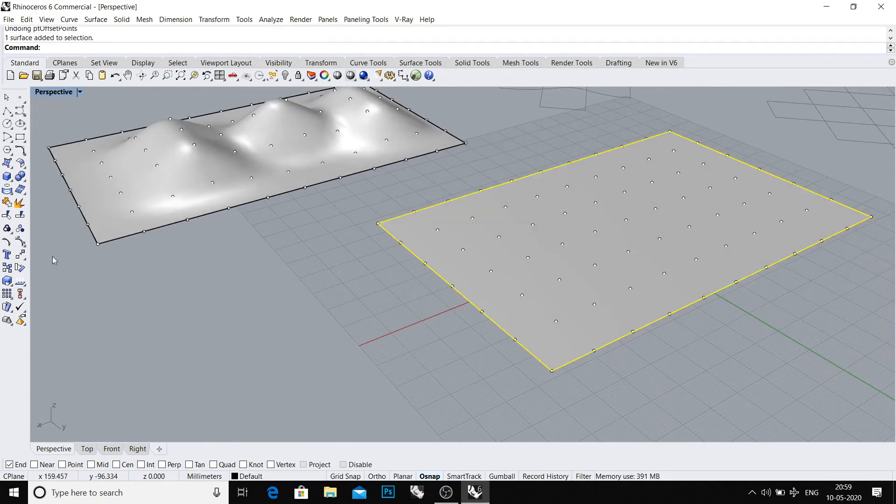
left_click(20, 281)
right_click_drag(451, 235, 428, 234, "shift")
left_click(429, 235)
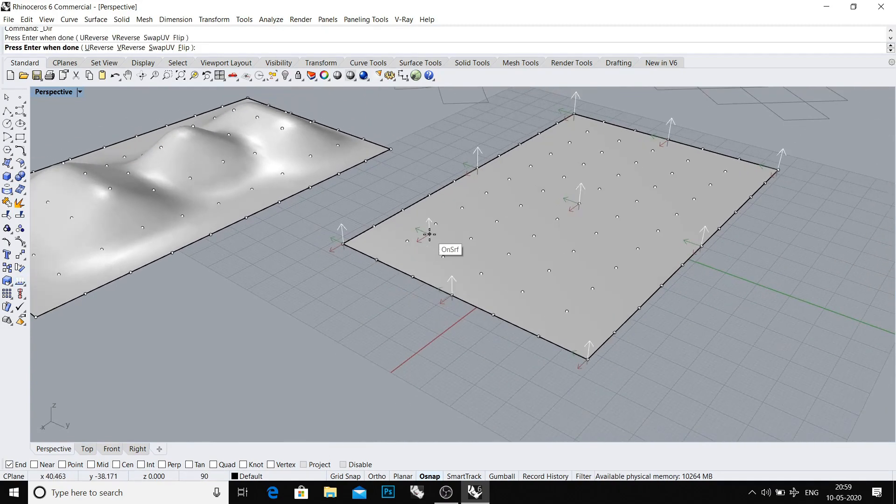
key("Return")
key("Escape")
left_click(407, 240)
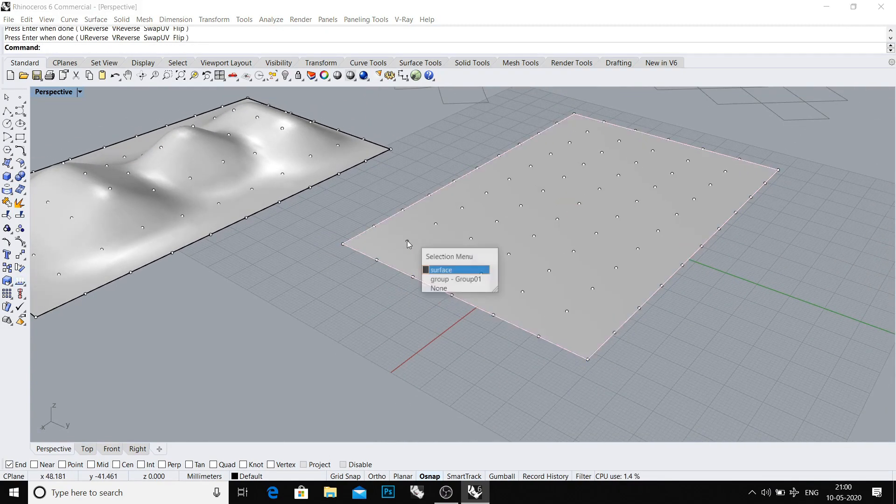
key("Escape")
right_click_drag(407, 241, 371, 259)
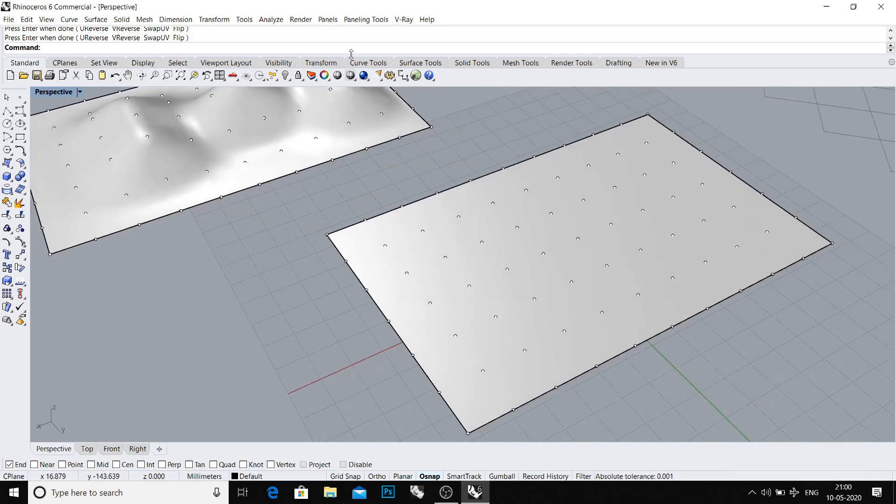
- Offset the flat surface's grid points by 2 mm with Offset Points, using the flat surface as the base surface
left_click(365, 19)
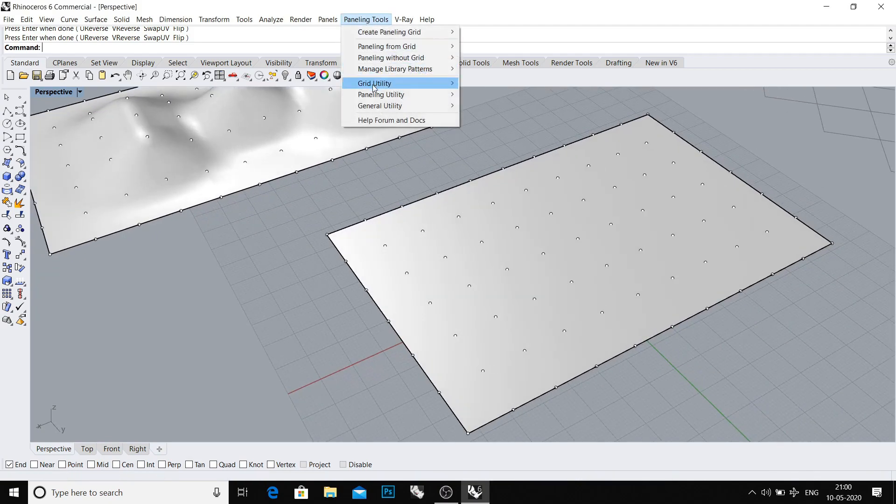
mouse_move(373, 86)
left_click(502, 225)
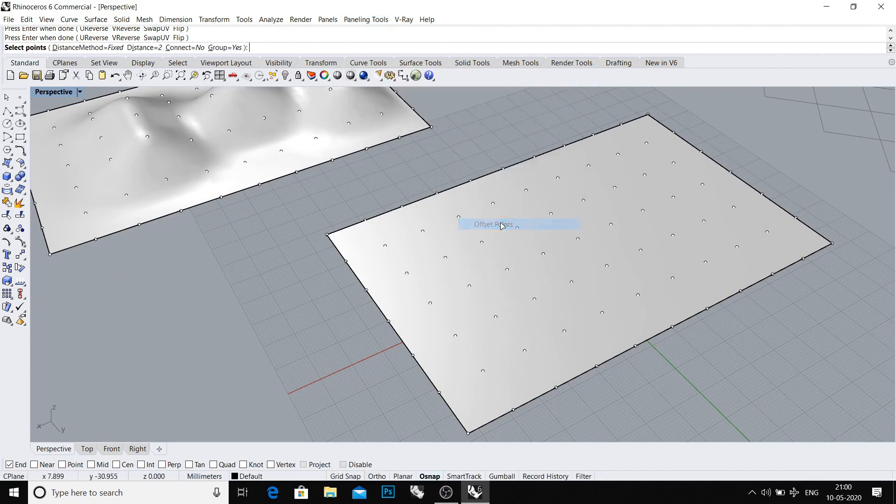
scroll(423, 235, "up", 2)
left_click(421, 232)
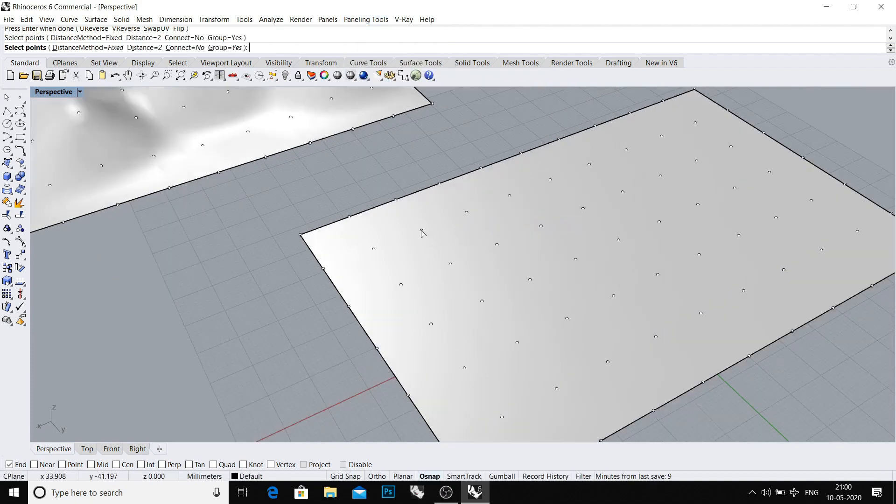
key("Return")
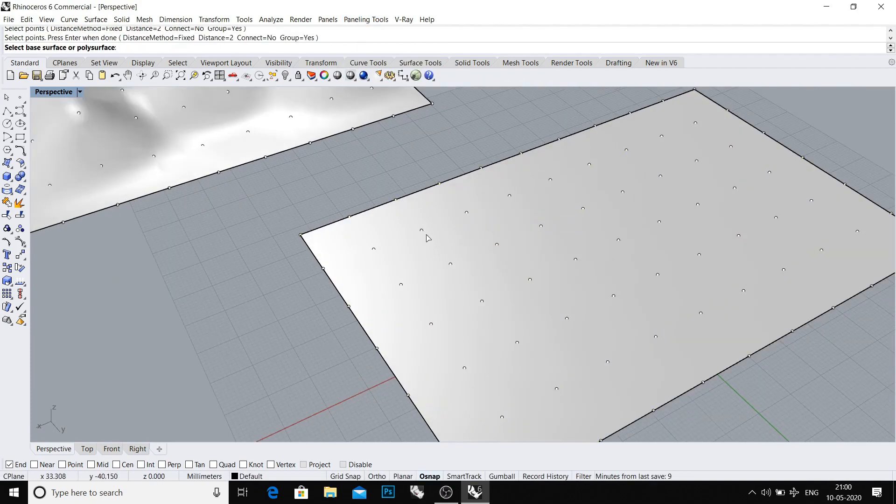
scroll(469, 301, "up", 4)
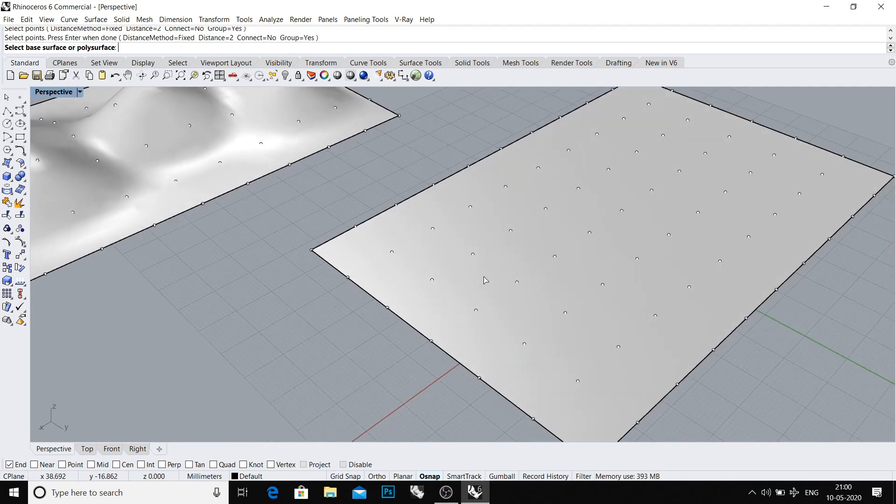
left_click(344, 254)
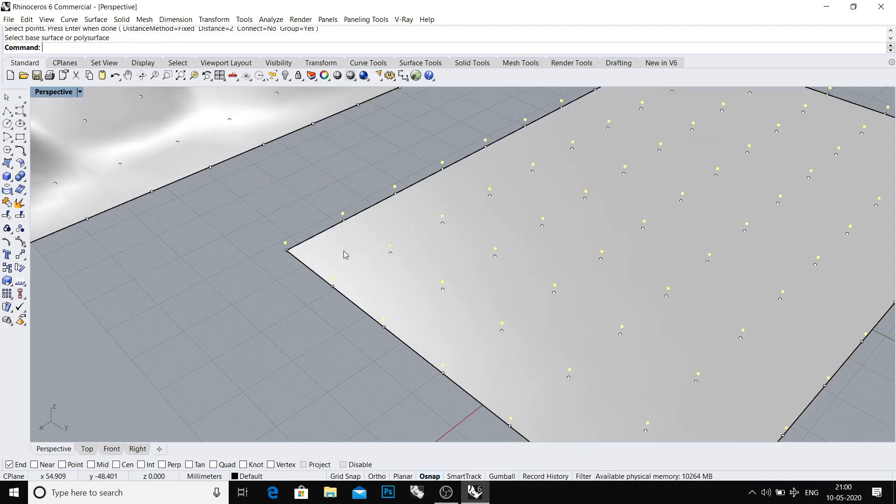
scroll(346, 257, "down", 5)
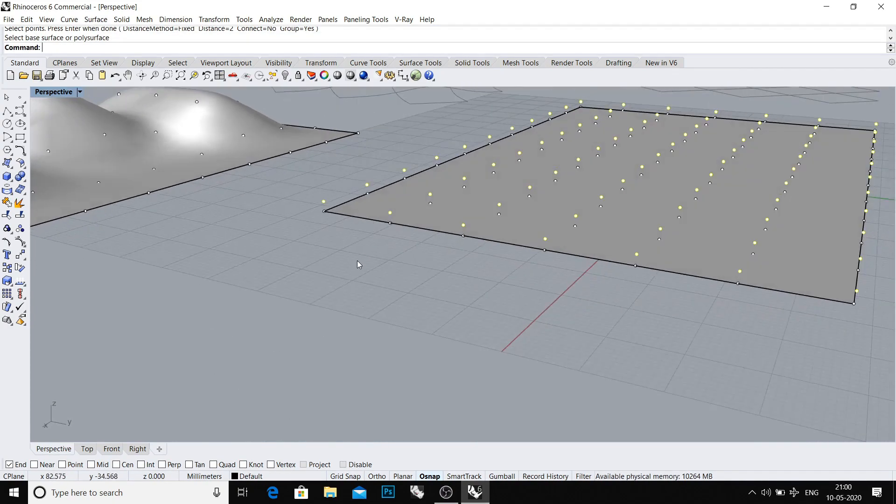
key("Escape")
- Try to offset the bumpy surface's grid points by 2 mm using the bumpy surface as base, and undo the offset
scroll(218, 205, "up", 5)
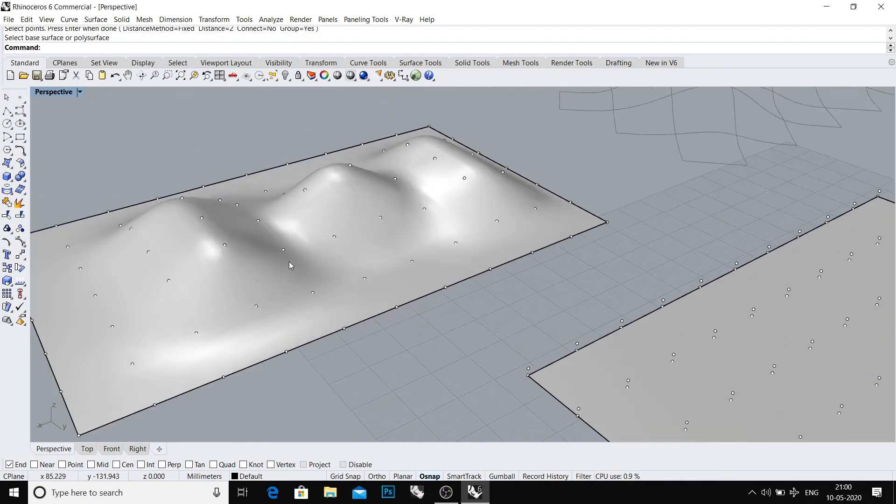
key("Return")
left_click(283, 248)
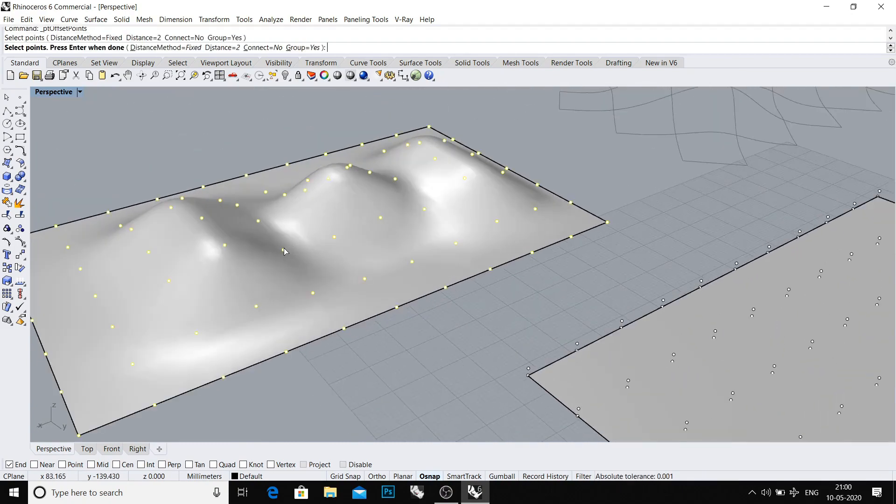
key("Return")
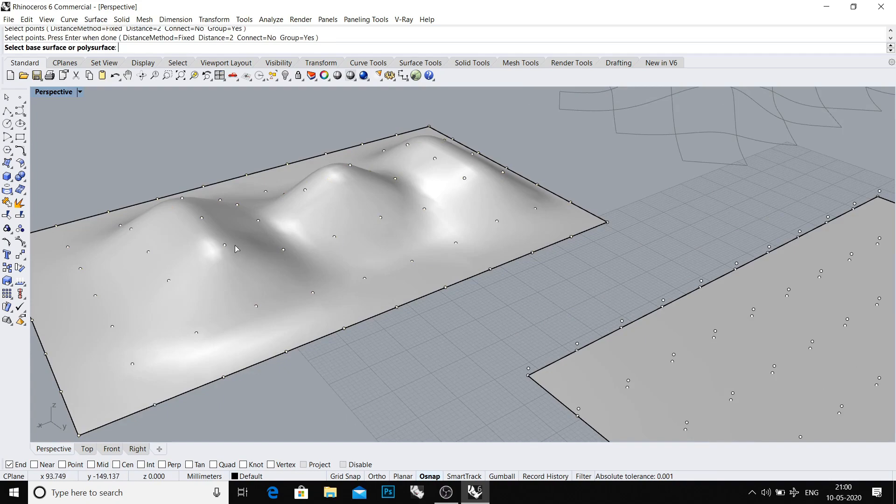
left_click(243, 244)
right_click_drag(243, 244, 281, 265)
key("ctrl+z")
scroll(261, 278, "down", 2)
key("Escape")
key("ctrl+z")
scroll(266, 298, "up", 4)
scroll(270, 260, "down", 3)
- Flip the bumpy surface's normal direction with the surface direction command
left_click(280, 265)
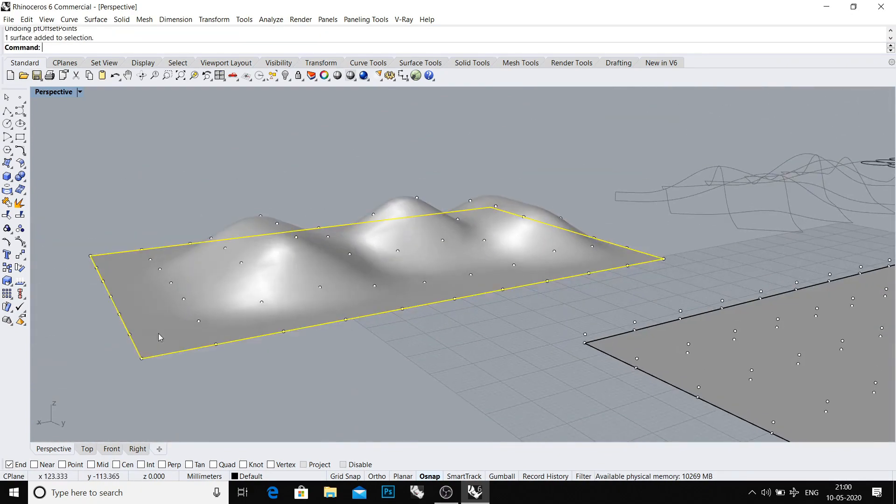
left_click(7, 280)
left_click(306, 266)
right_click(307, 266)
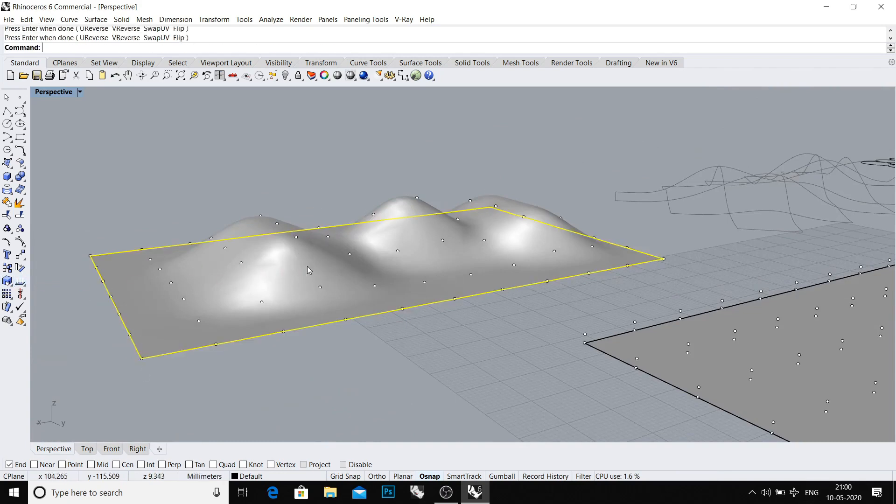
scroll(307, 266, "down", 3)
right_click_drag(307, 266, 350, 293)
key("Escape")
scroll(350, 293, "up", 2)
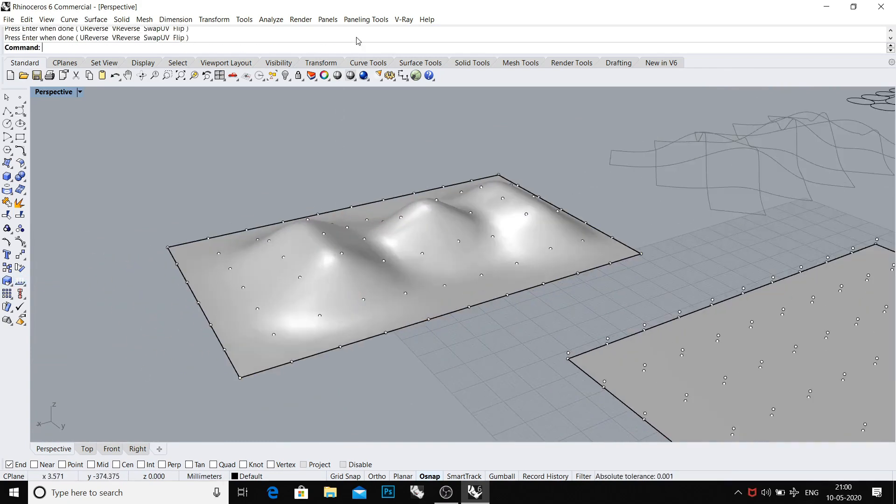
- Offset the bumpy surface's grid points by 2 mm with Offset Points, using the bumpy surface as the base surface
left_click(365, 19)
mouse_move(372, 82)
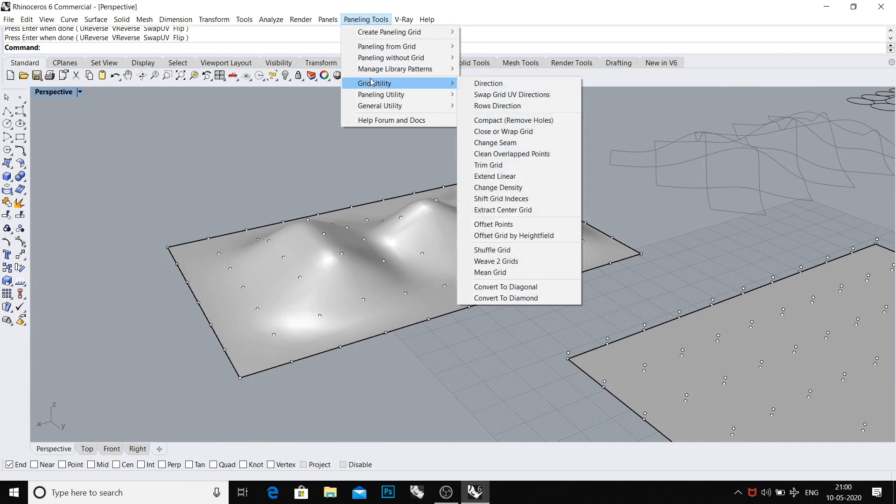
left_click(496, 225)
scroll(340, 266, "up", 2)
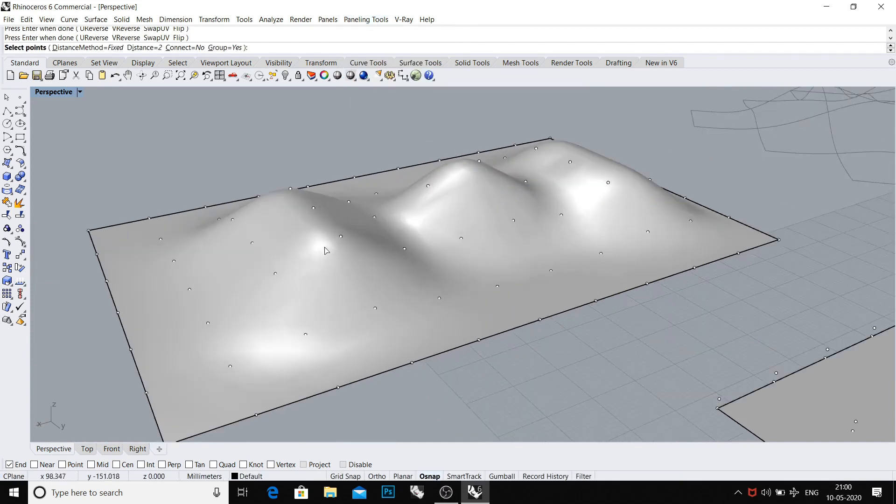
key("ctrl+a")
key("Return")
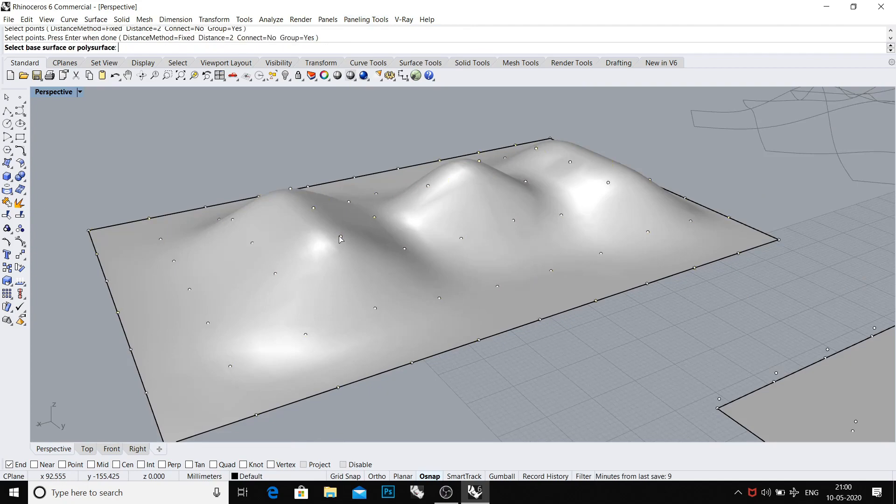
left_click(289, 245)
right_click_drag(290, 245, 407, 236)
right_click(399, 239)
key("Escape")
- Review the offset point grids on both surfaces alongside the diagonal and circular 2D panel sets placed beside them
scroll(454, 247, "down", 3)
scroll(407, 236, "down", 2)
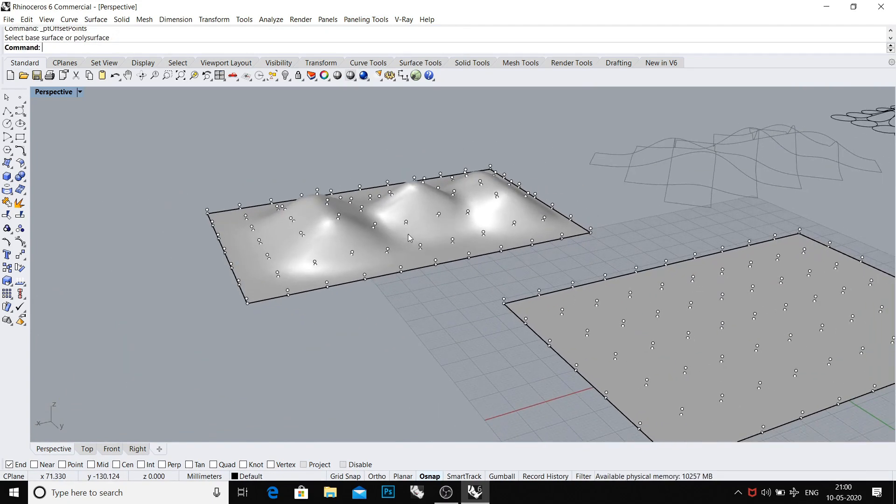
scroll(346, 238, "down", 4)
right_click_drag(485, 279, 738, 290, "shift")
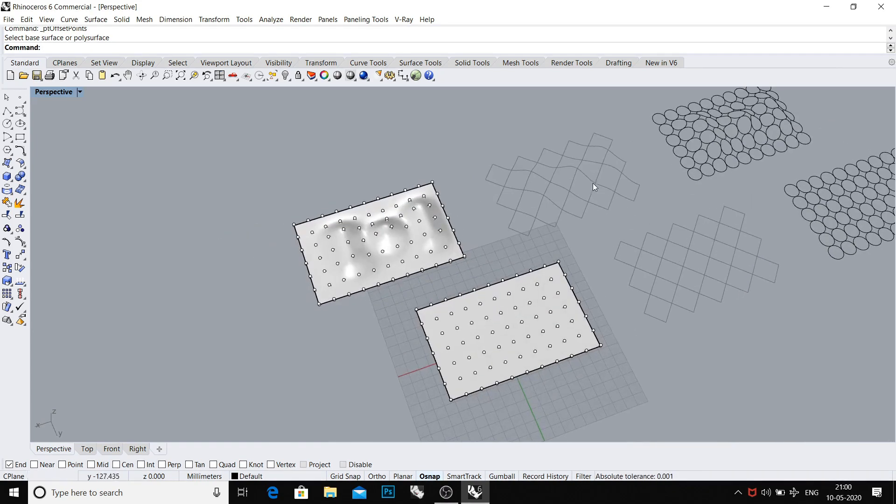
right_click_drag(570, 186, 553, 339)
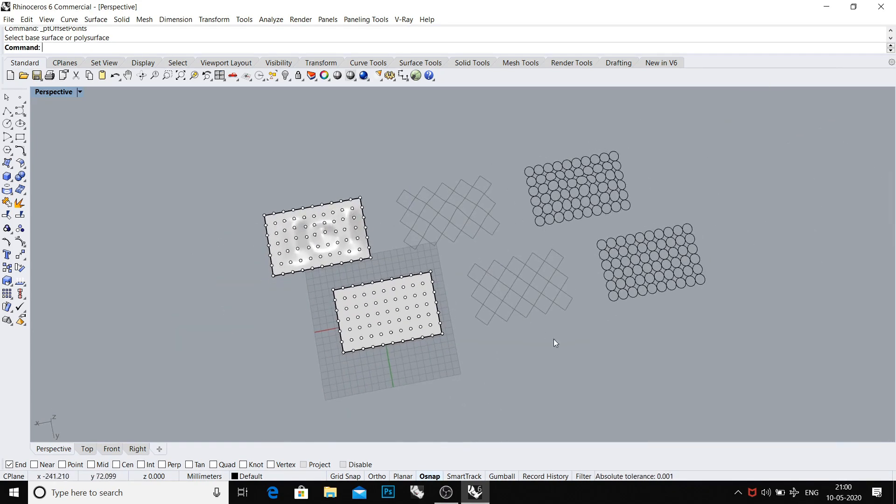
scroll(502, 256, "up", 2)
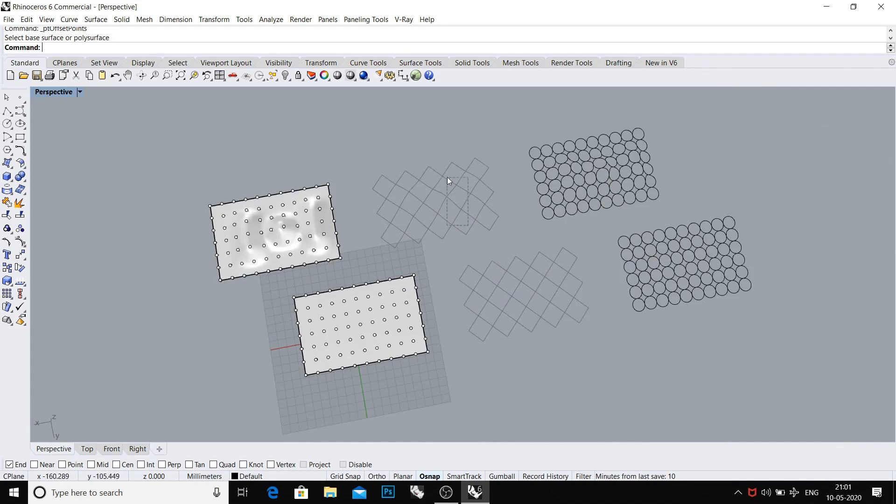
right_click_drag(447, 177, 415, 187)
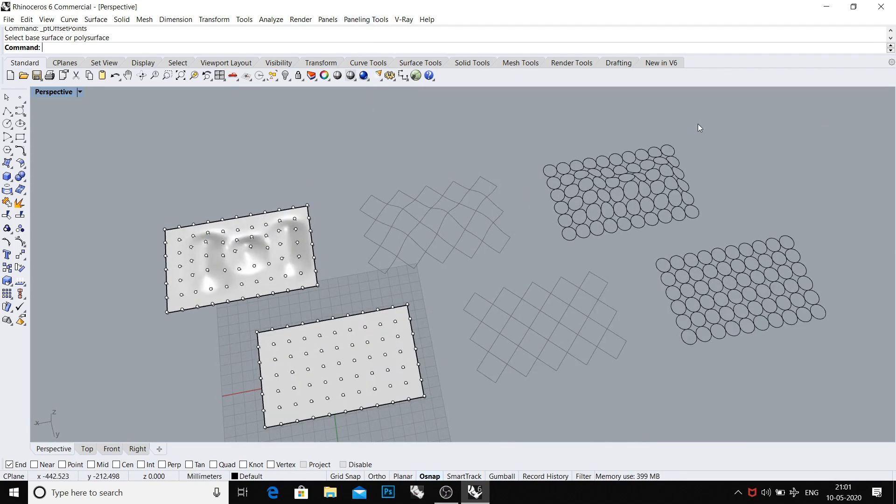
left_click_drag(779, 132, 566, 242)
left_click_drag(817, 366, 640, 243)
left_click(551, 237)
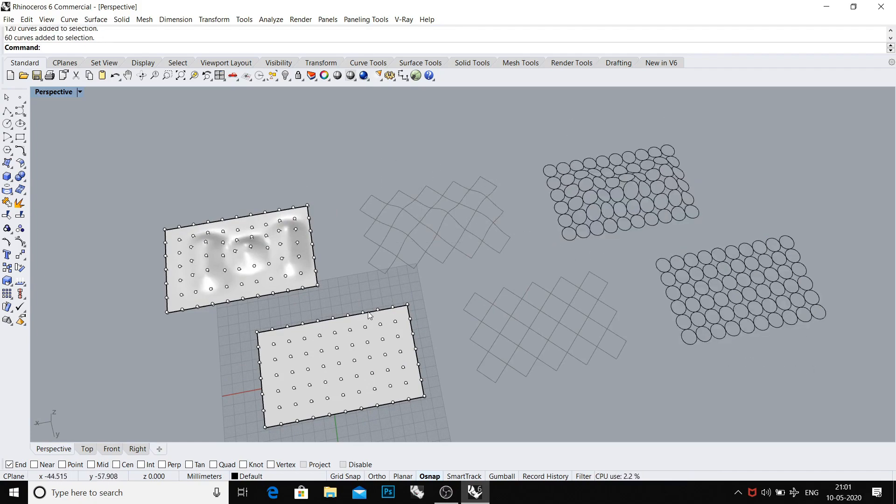
- Try Panel 3D Grid with the Box3D pattern on the flat surface, from its base grid to its offset grid
right_click_drag(372, 307, 390, 270)
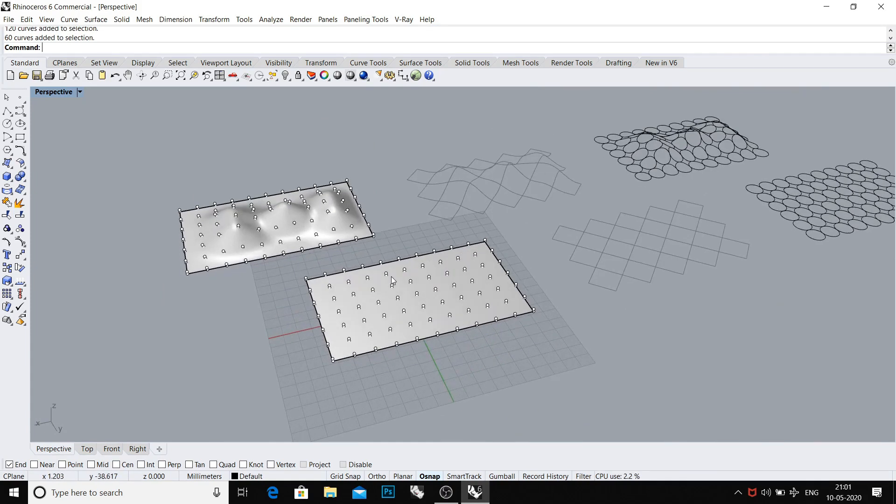
scroll(391, 276, "up", 2)
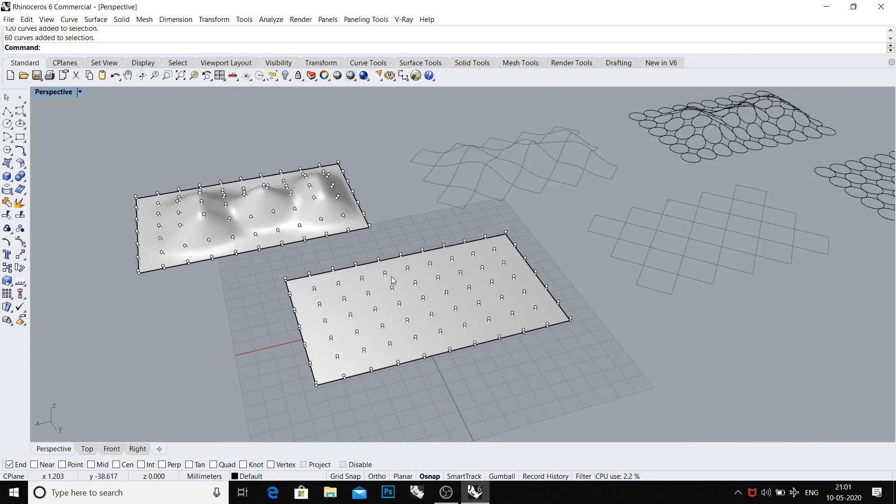
left_click(377, 20)
mouse_move(376, 51)
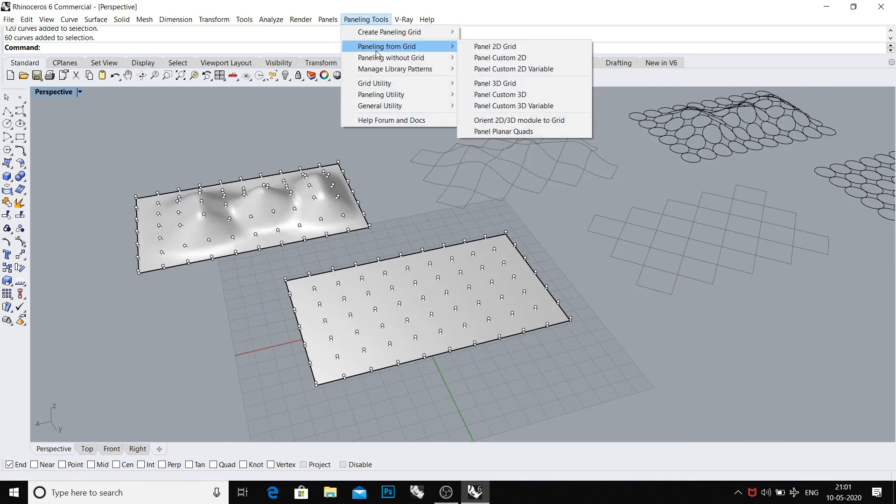
left_click(505, 85)
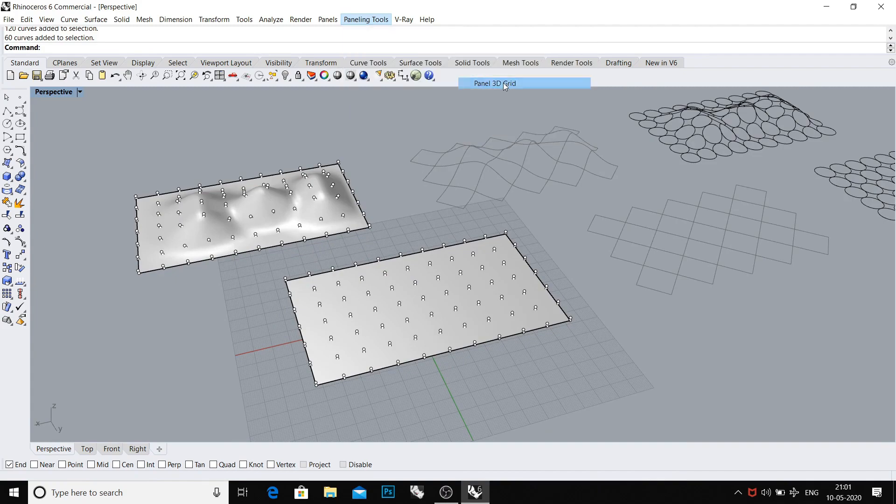
scroll(273, 312, "up", 2)
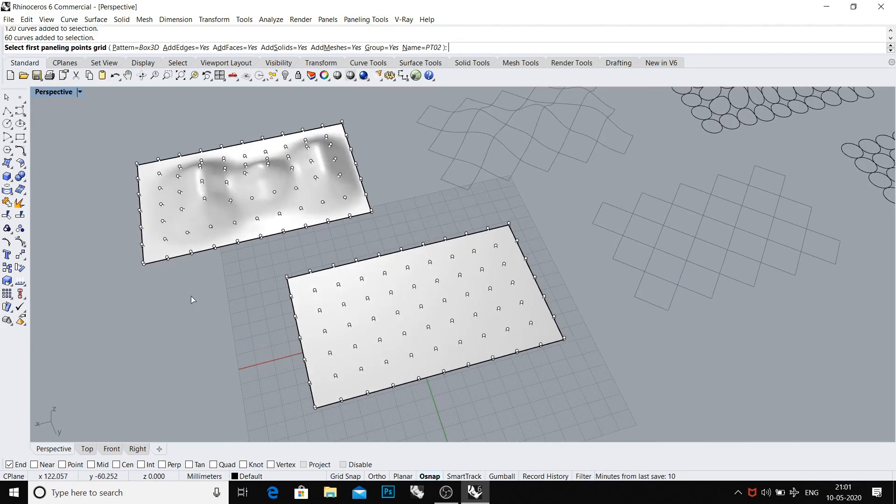
right_click_drag(191, 297, 186, 262)
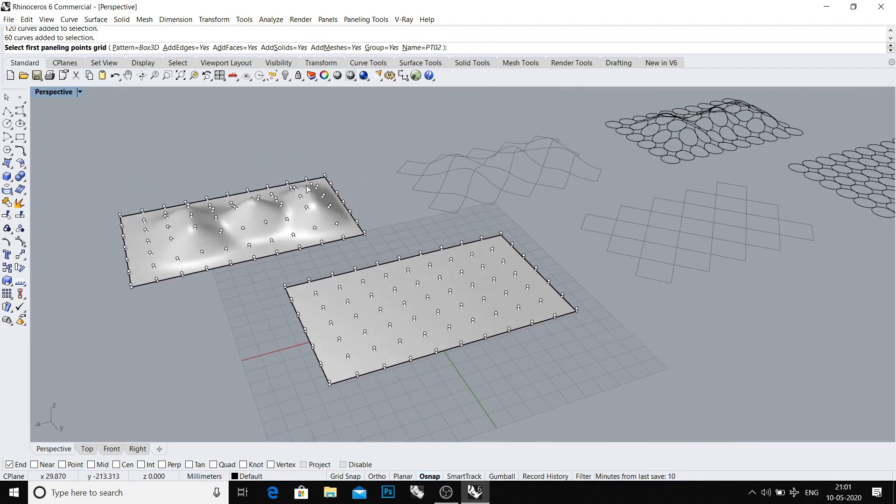
scroll(284, 211, "up", 6)
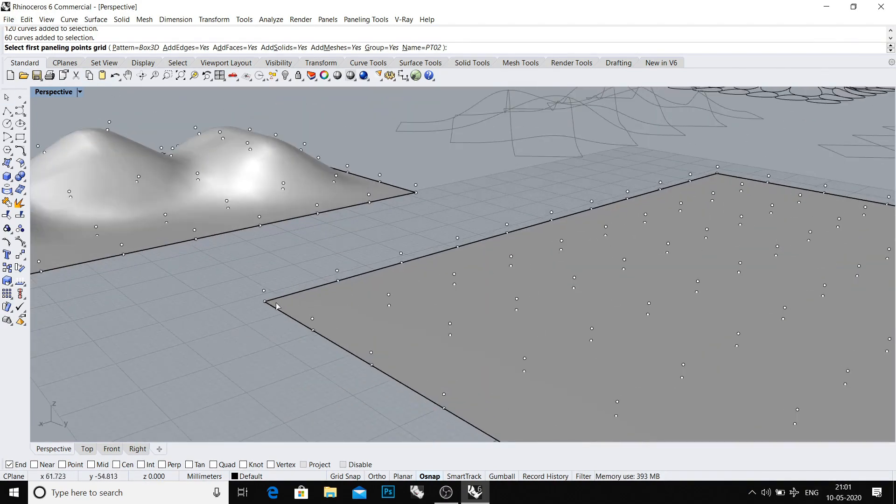
left_click(265, 302)
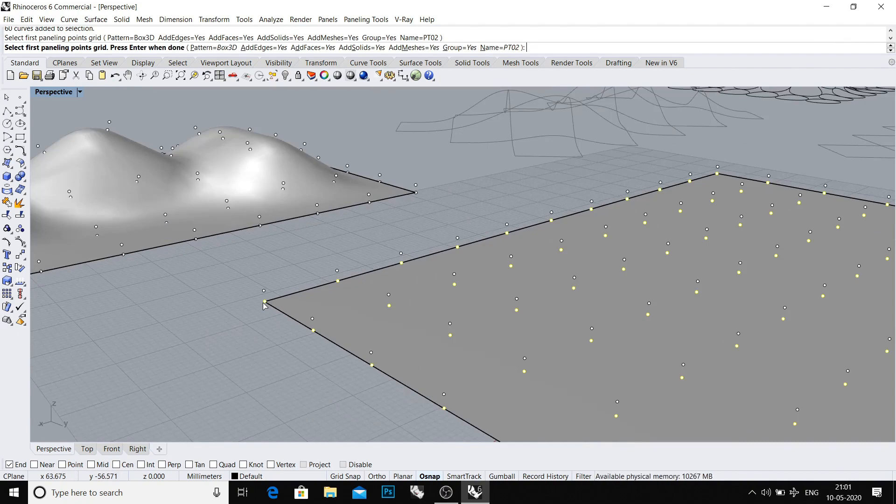
key("Return")
left_click(264, 291)
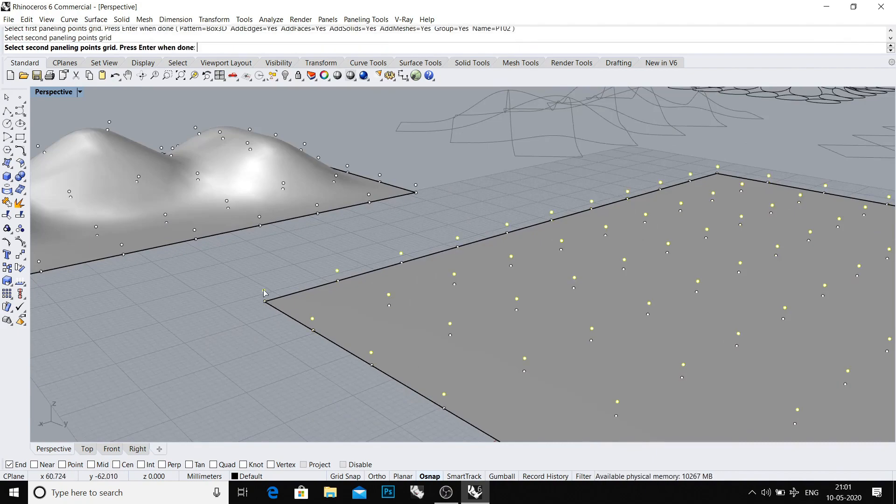
key("Return")
right_click_drag(263, 289, 416, 343)
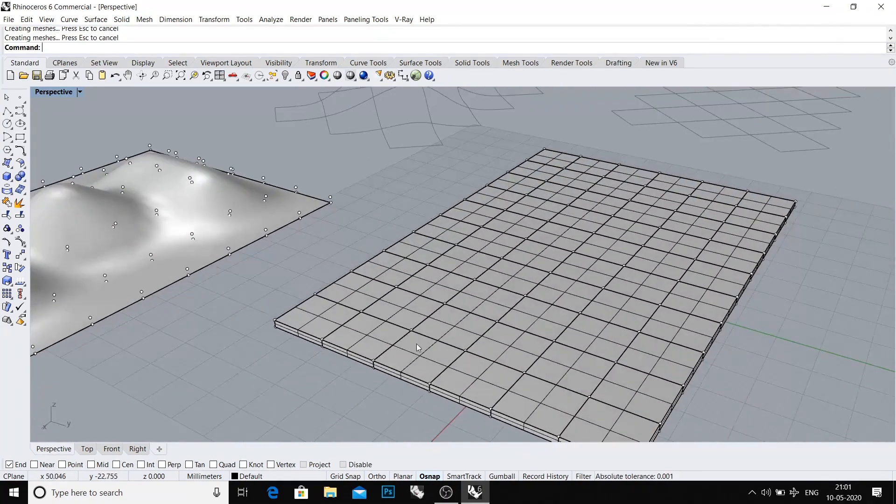
- Undo the Box3D paneling of the flat surface
left_click(416, 343)
key("Return")
key("ctrl+z")
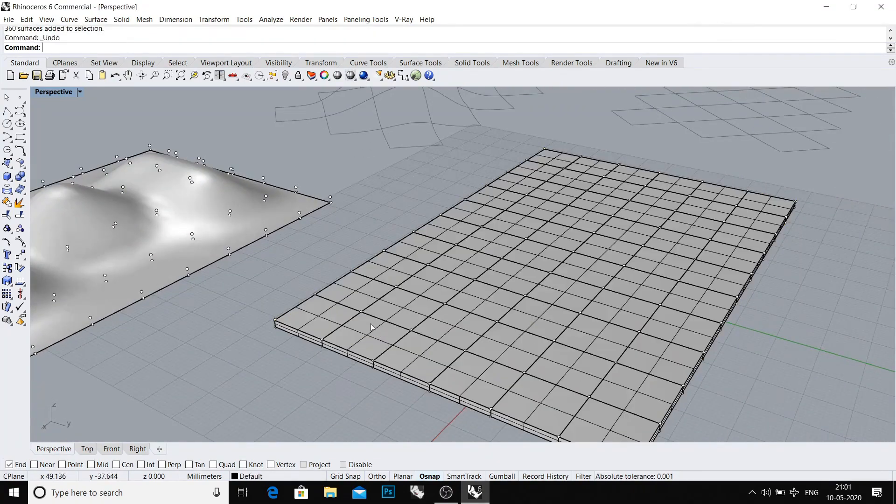
mouse_move(350, 315)
right_mouse_down()
mouse_move(320, 320)
mouse_move(344, 308)
right_mouse_up()
- Panel the flat surface with Panel 3D Grid using the Pyramid2 pattern, with its base grid first and its offset grid second
right_click(344, 309)
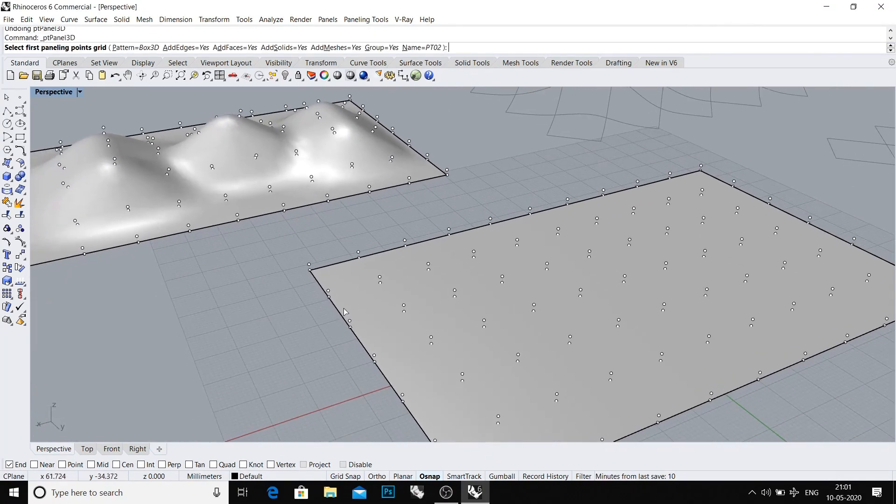
scroll(343, 309, "up", 2)
left_click(141, 48)
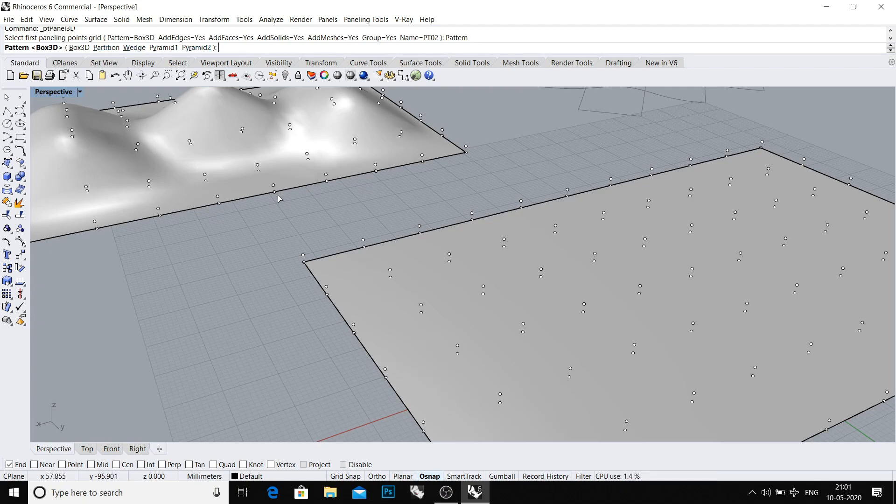
scroll(279, 201, "down", 5)
scroll(255, 196, "up", 1)
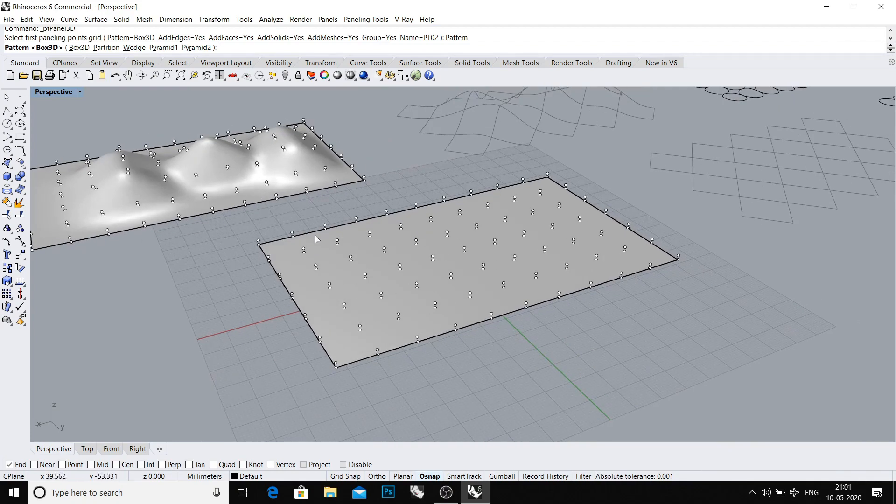
left_click(196, 48)
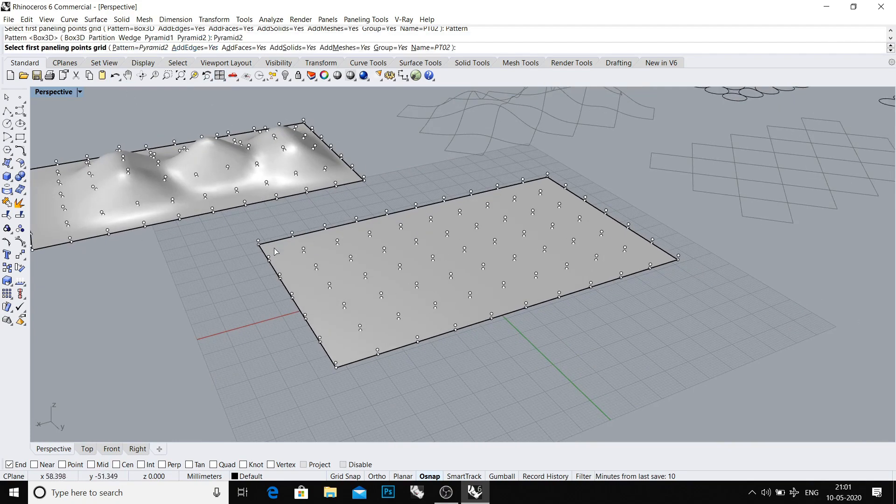
scroll(274, 251, "up", 4)
left_click(246, 243)
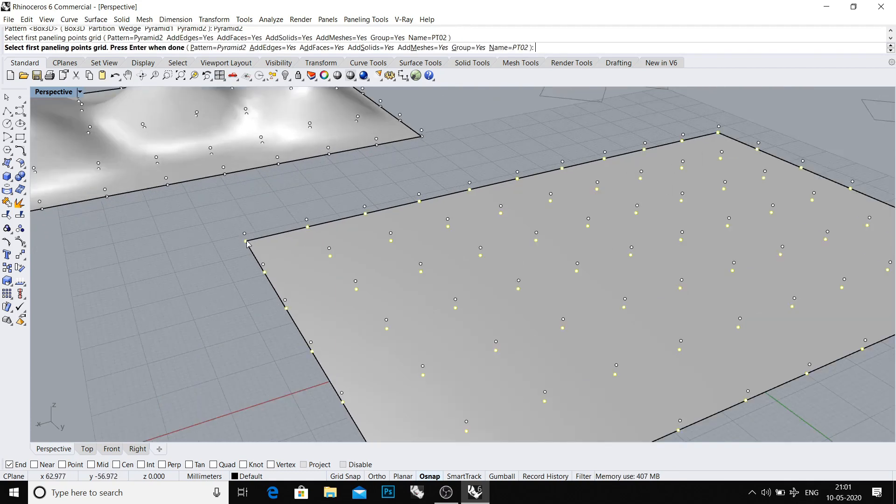
key("Return")
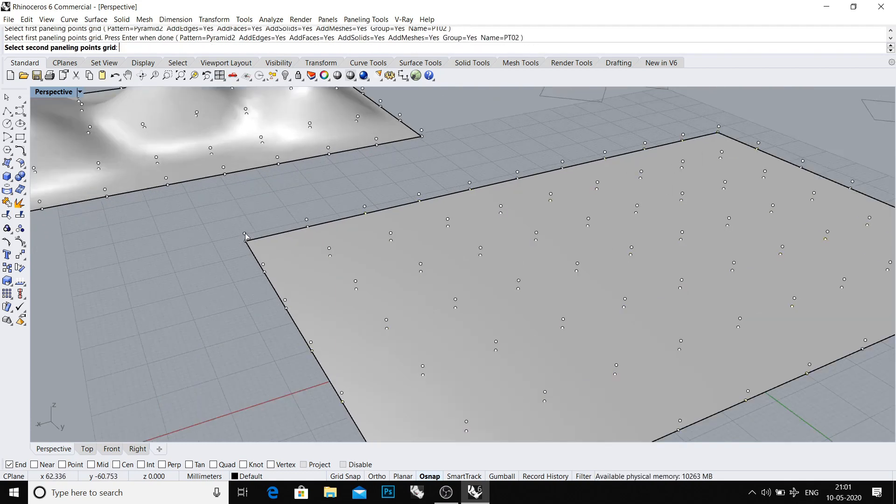
left_click(245, 234)
key("Return")
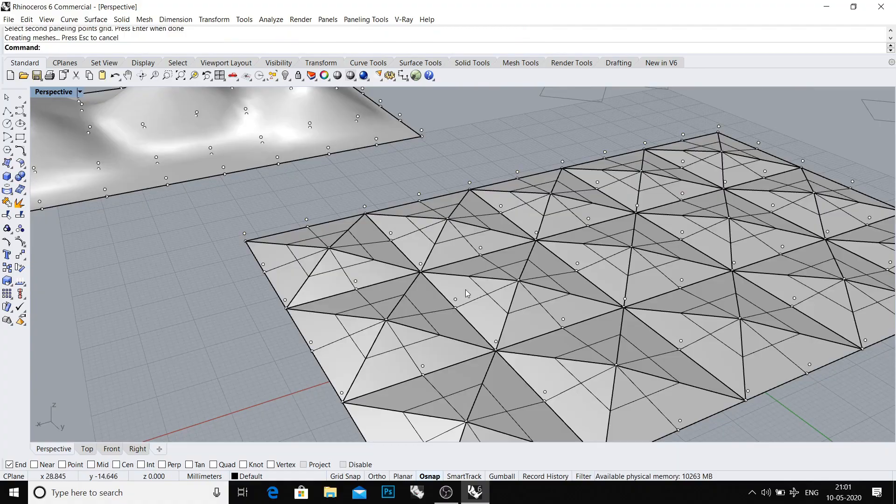
- Try Panel 3D Grid with the Pyramid2 pattern on the bumpy surface, from its base grid to its offset grid
scroll(467, 294, "down", 3)
right_click_drag(448, 289, 343, 238)
scroll(453, 290, "up", 2)
scroll(420, 261, "up", 3)
right_click_drag(466, 266, 304, 256)
scroll(582, 279, "down", 10)
scroll(337, 282, "up", 4)
left_click(316, 295)
right_click(326, 312)
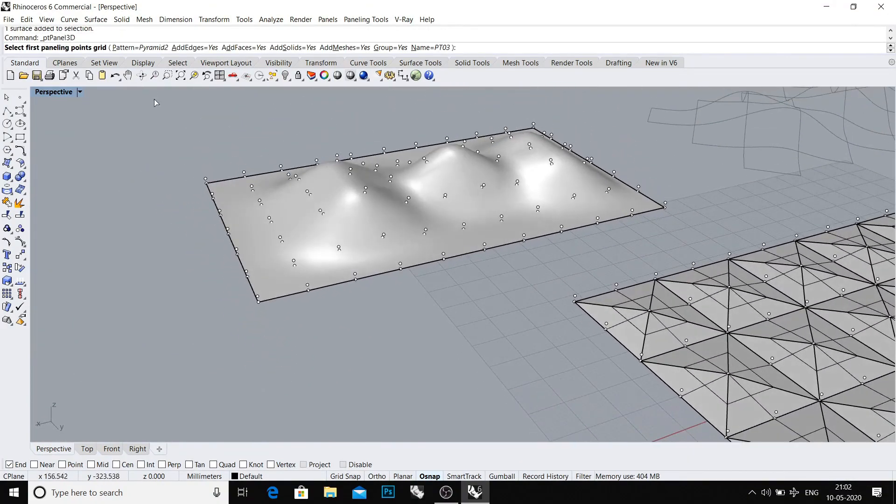
right_click(276, 209)
right_click(276, 209)
right_click(276, 209)
right_click(276, 209)
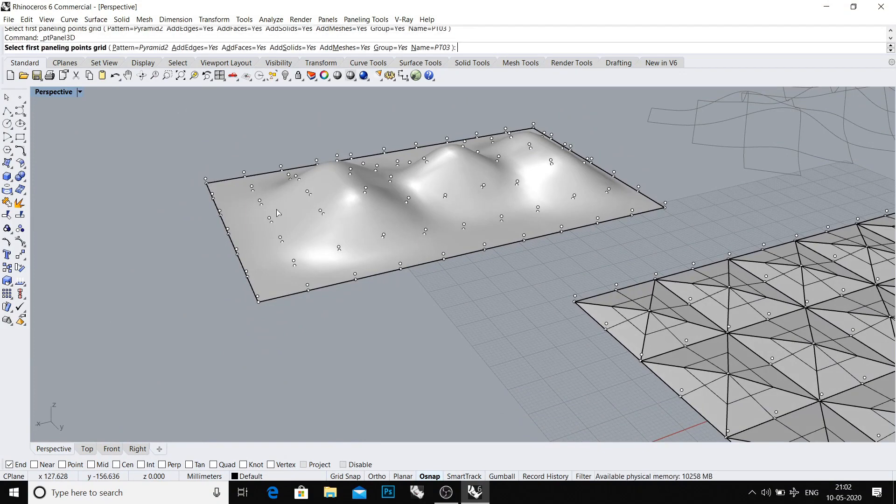
scroll(276, 209, "up", 3)
left_click(270, 215)
right_click(270, 214)
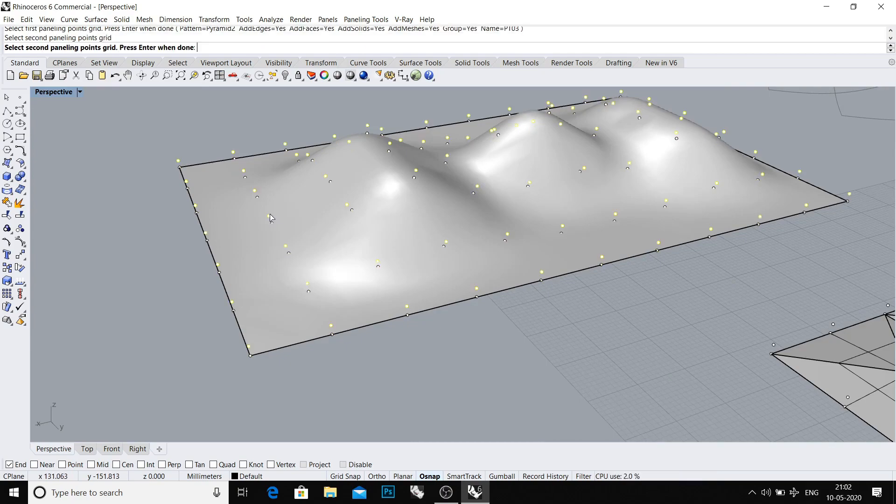
right_click(269, 214)
- Undo the hiding of the selected geometry and the Pyramid2 paneling of the bumpy surface
right_click_drag(242, 226, 517, 258)
left_click(450, 237)
key("ctrl+h")
key("ctrl+z")
key("ctrl+z")
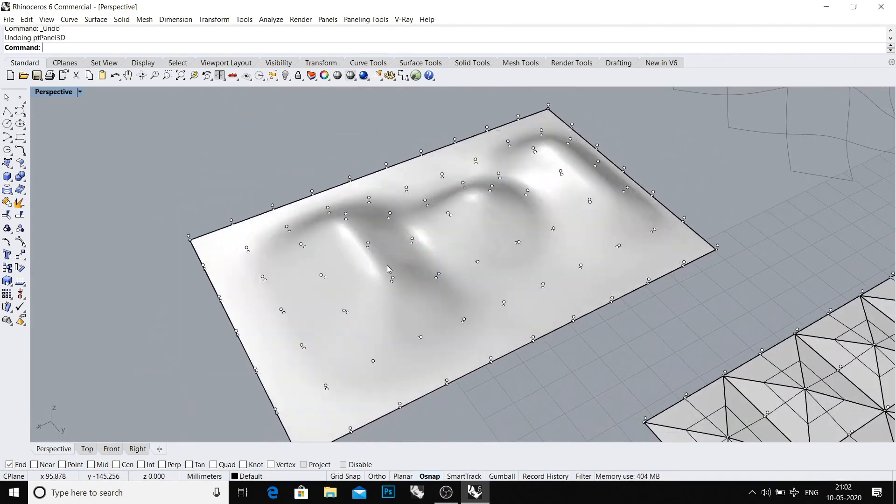
right_click_drag(387, 265, 339, 249)
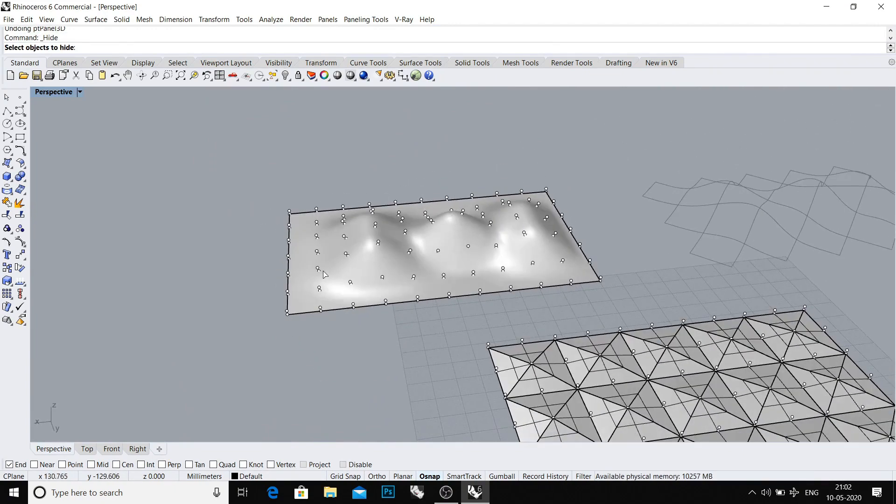
key("Escape")
- Try Panel 3D Grid with the Pyramid2 pattern again between the bumpy surface's base and offset grids, and undo the resulting panels
right_click_drag(393, 258, 342, 318)
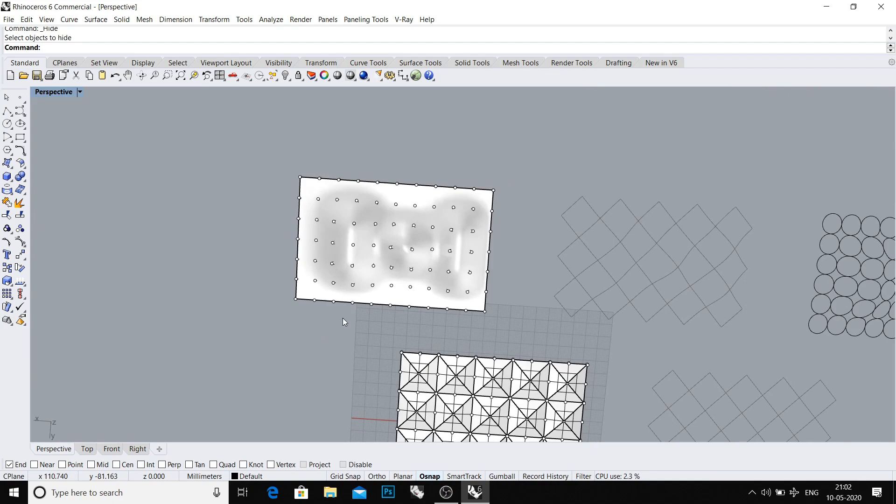
right_click_drag(335, 304, 380, 220)
scroll(381, 220, "up", 2)
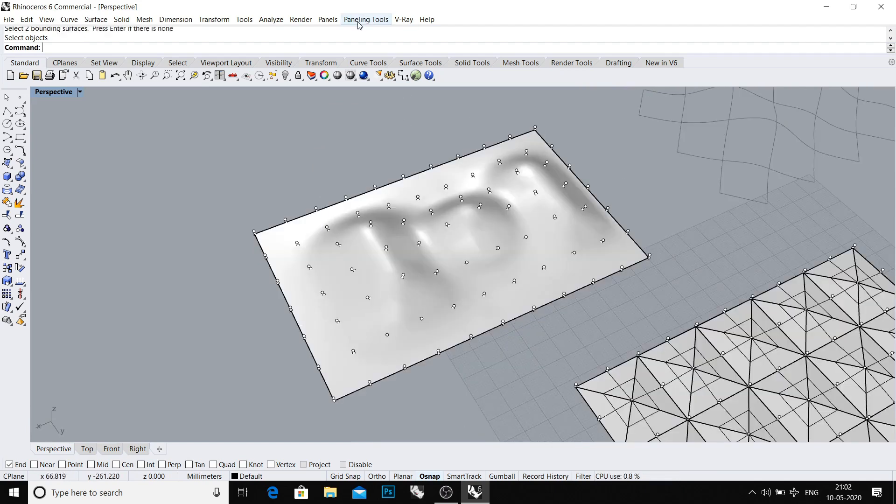
left_click(365, 19)
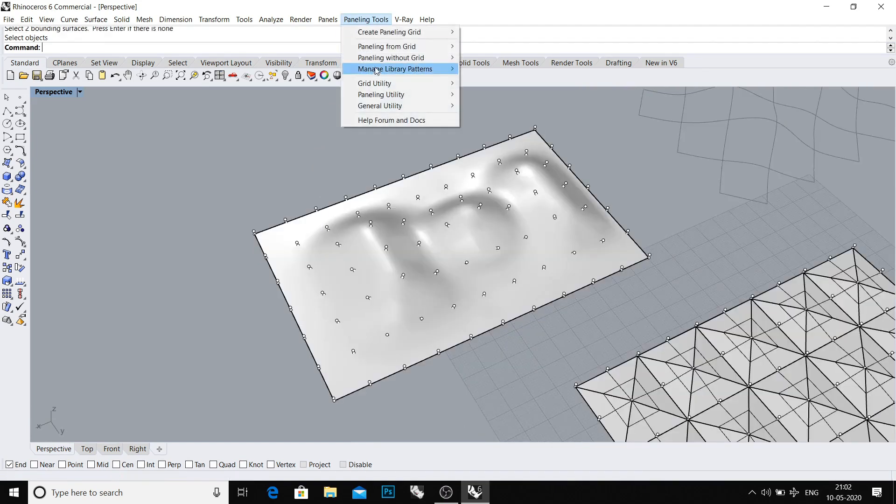
mouse_move(406, 46)
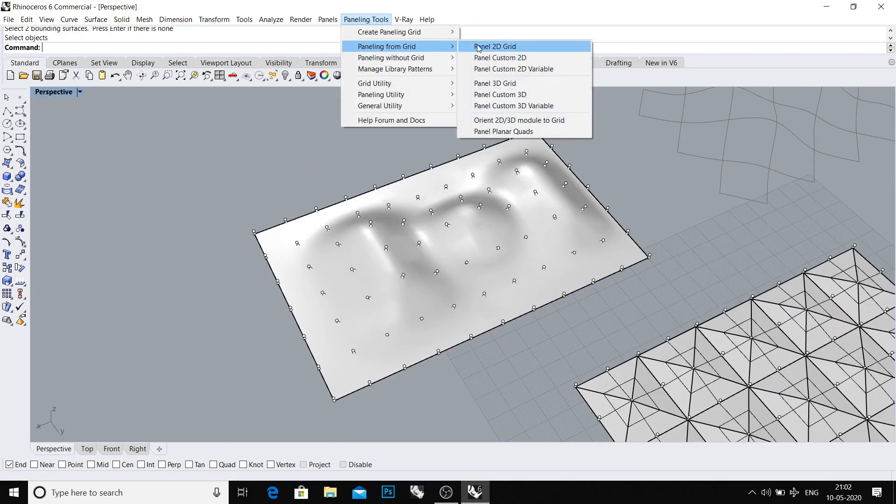
left_click(499, 85)
scroll(438, 151, "down", 4)
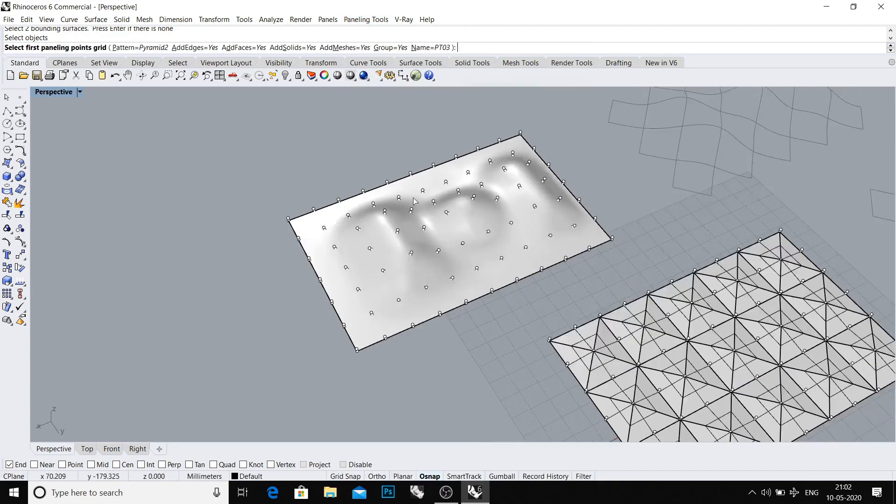
scroll(351, 194, "up", 9)
left_click(330, 199)
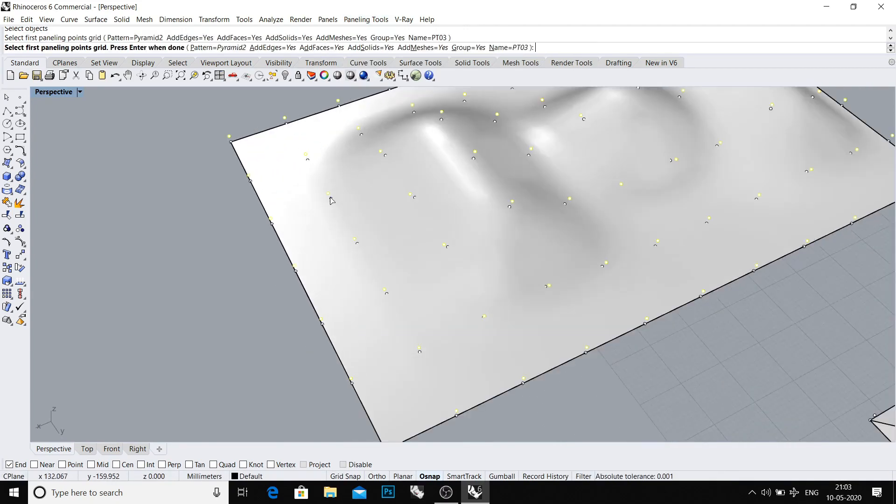
scroll(330, 200, "up", 3)
key("Return")
left_click(327, 193)
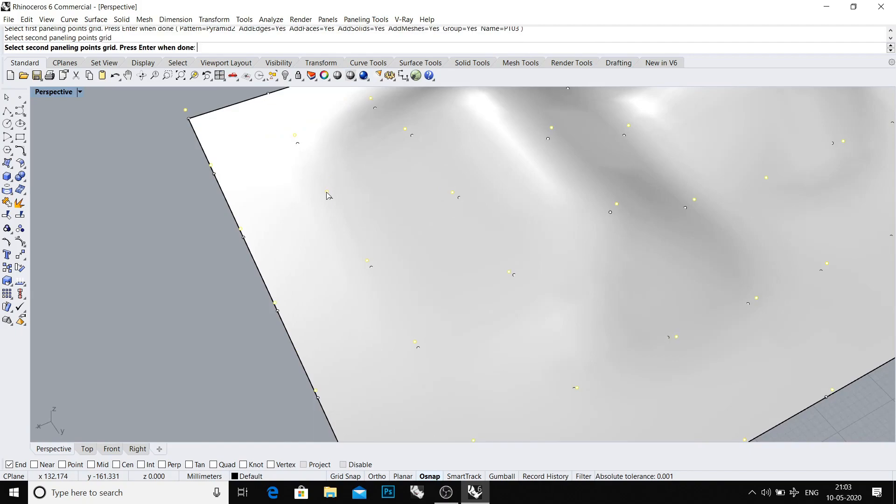
key("Return")
scroll(374, 223, "down", 6)
right_click_drag(458, 162, 424, 205)
key("ctrl+z")
- Panel the bumpy surface with Panel 3D Grid using the Partition pattern, with its base grid first and its offset grid second
key("Return")
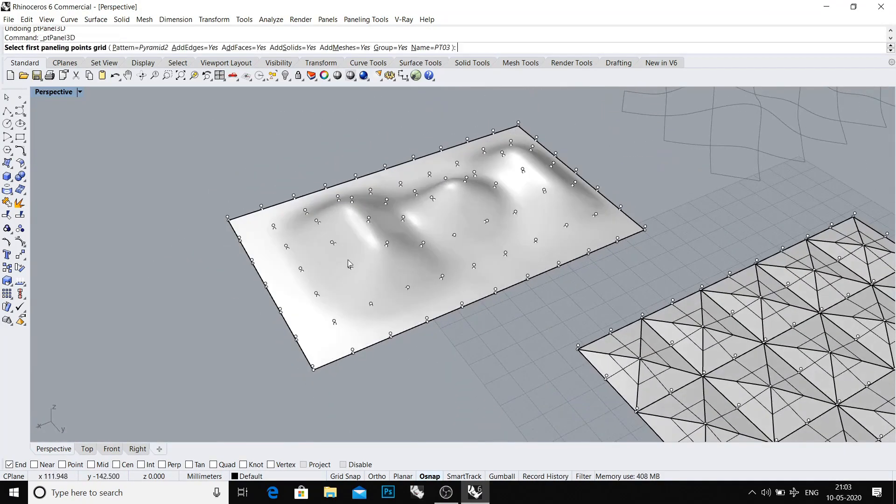
scroll(348, 260, "up", 3)
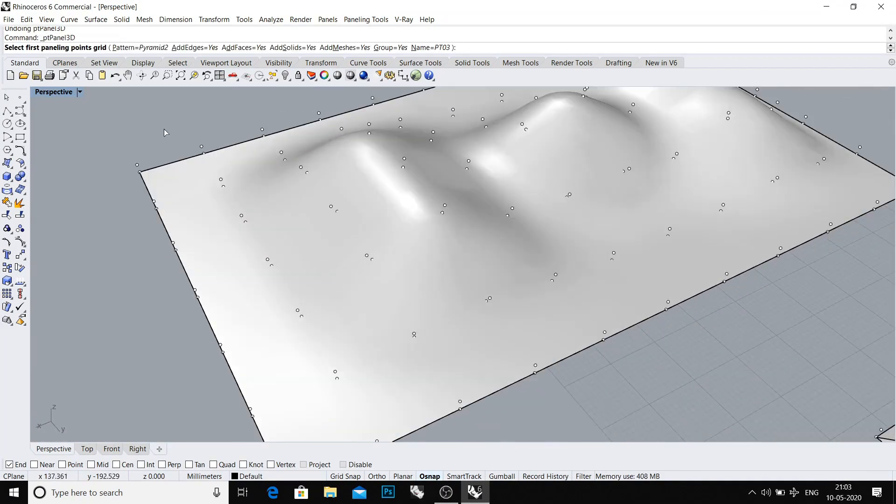
left_click(149, 48)
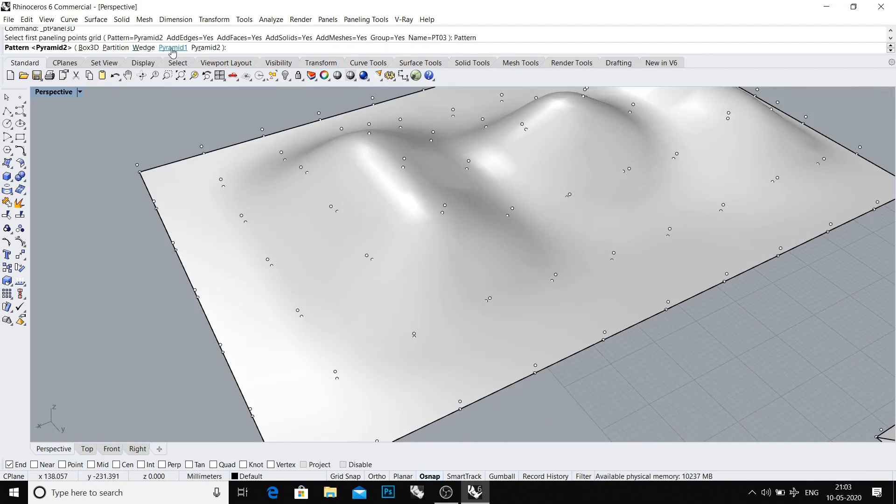
left_click(116, 48)
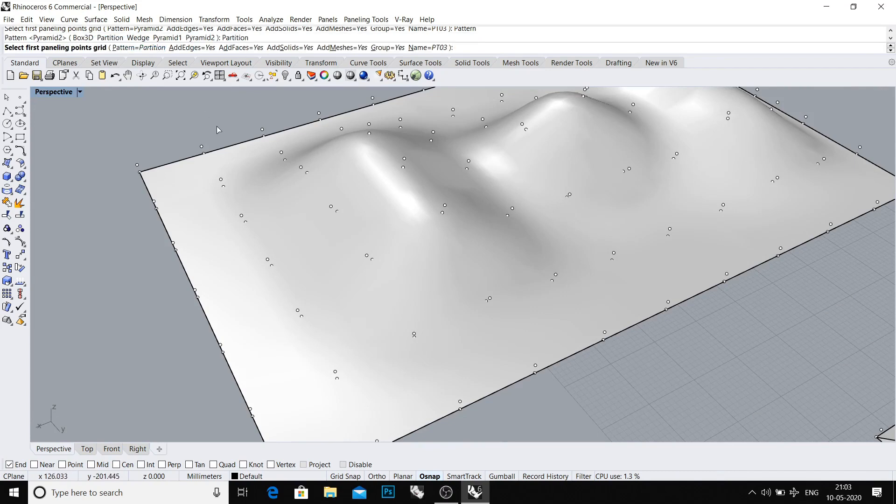
scroll(233, 188, "up", 2)
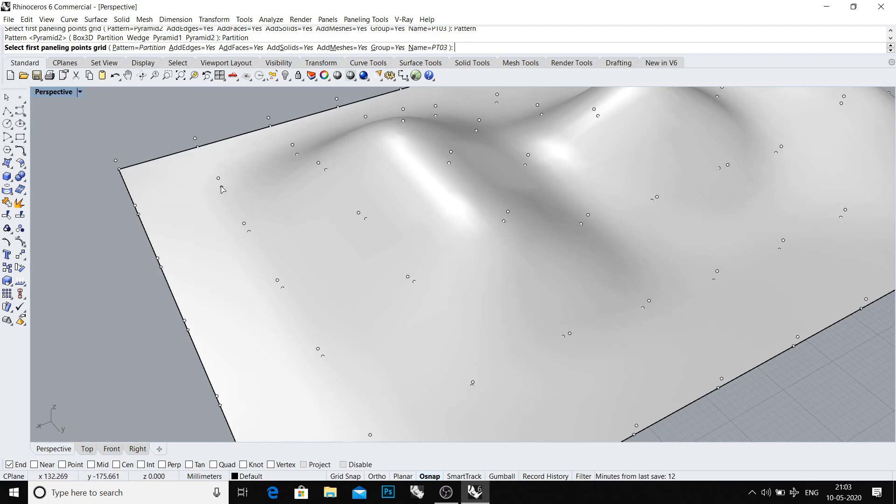
left_click(221, 187)
key("Return")
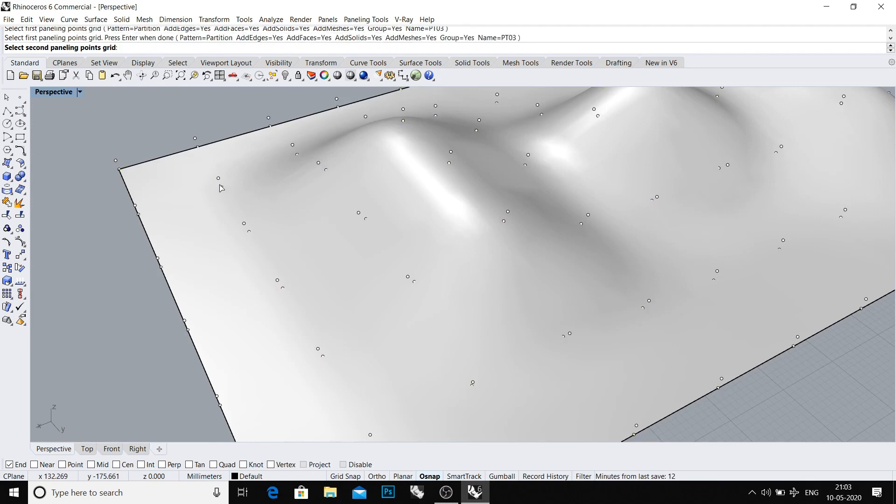
left_click(217, 178)
key("Return")
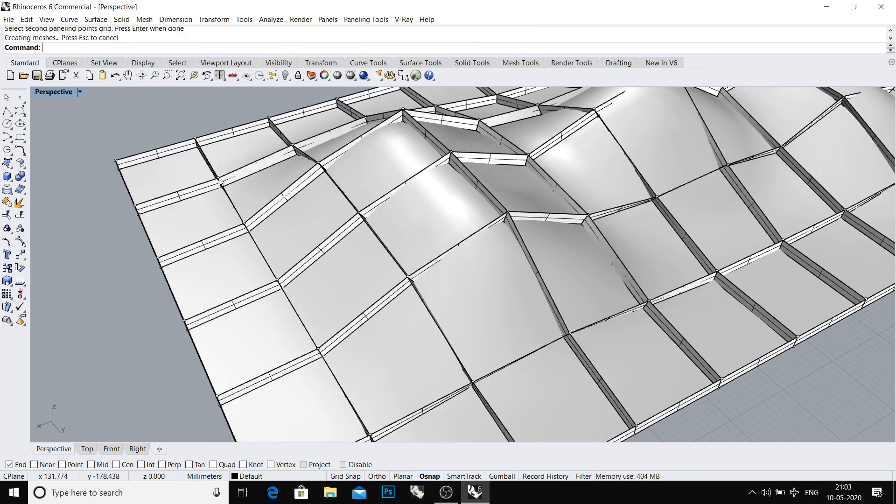
- Temporarily hide the bumpy surface to inspect the Partition panels alone, and undo the hiding
right_click_drag(223, 182, 281, 282)
left_click(359, 212)
key("ctrl+h")
scroll(284, 278, "down", 6)
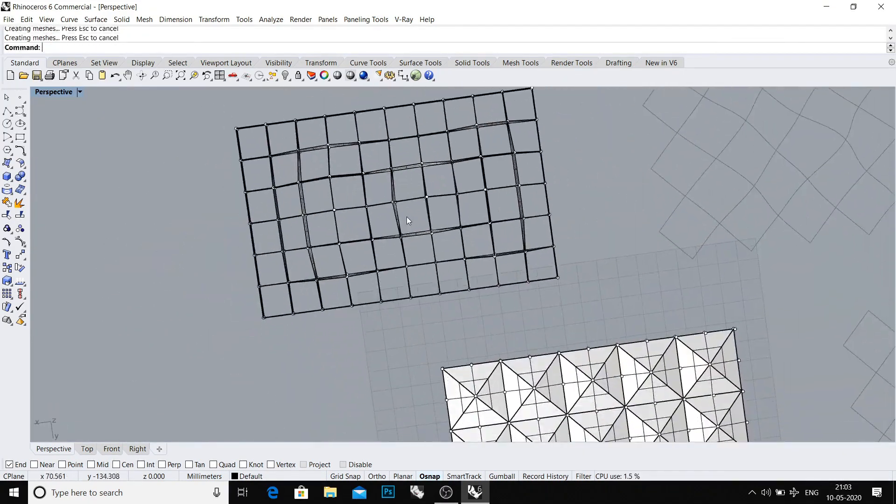
right_click_drag(407, 216, 388, 224)
scroll(383, 231, "down", 3)
key("ctrl+z")
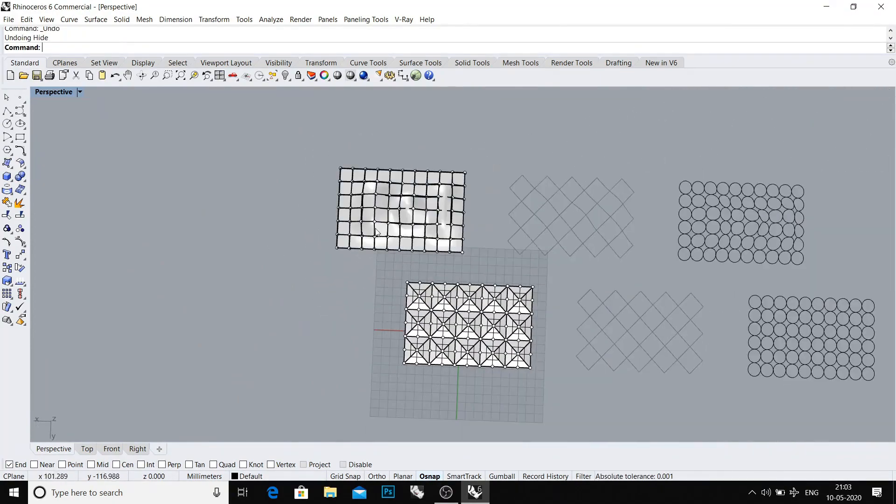
- Move the Partition panels with their point grids well away from the bumpy surface, leaving the surface itself in place
scroll(318, 173, "up", 3)
left_click_drag(564, 326, 563, 326)
right_click_drag(395, 248, 432, 244)
scroll(352, 256, "up", 4)
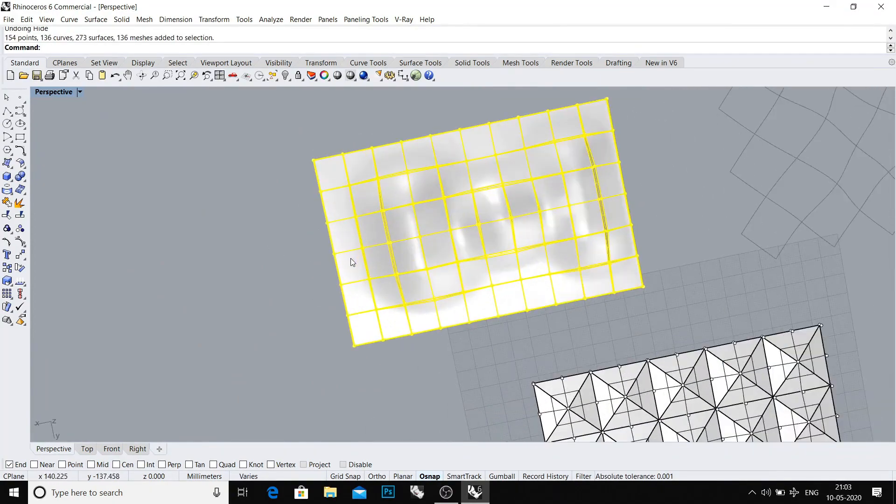
left_click(353, 261, "ctrl")
scroll(360, 279, "down", 6)
scroll(364, 292, "up", 6)
right_click_drag(365, 290, 370, 240)
scroll(380, 258, "down", 2)
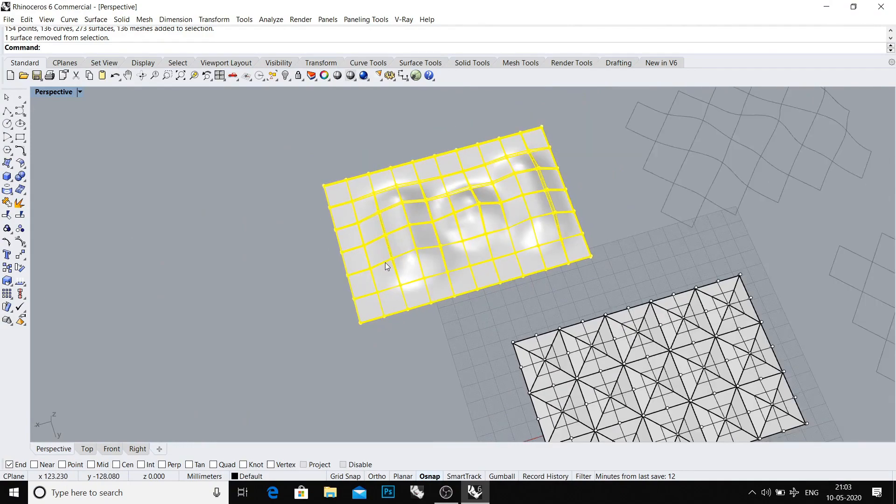
left_click_drag(385, 262, 212, 153)
scroll(213, 154, "down", 2)
right_click_drag(215, 156, 267, 261, "shift")
scroll(268, 262, "down", 2)
left_click_drag(296, 279, 290, 204)
right_click_drag(420, 305, 415, 266, "shift")
key("Escape")
- Examine the separated models from several angles, switching the viewport display to wireframe and back to shaded
right_click_drag(415, 267, 386, 215)
scroll(450, 250, "up", 6)
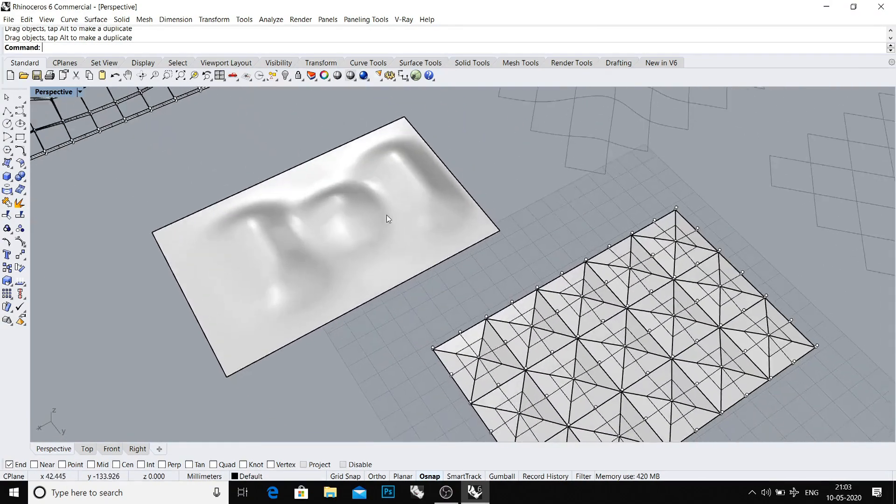
scroll(386, 214, "down", 7)
mouse_move(448, 229)
right_mouse_down()
mouse_move(397, 299)
mouse_move(449, 293)
mouse_move(446, 301)
mouse_move(500, 279)
mouse_move(459, 203)
mouse_move(429, 312)
right_mouse_up()
key("ctrl+alt+w")
scroll(446, 300, "up", 8)
type("sv")
key("Return")
scroll(519, 278, "down", 8)
scroll(418, 194, "up", 5)
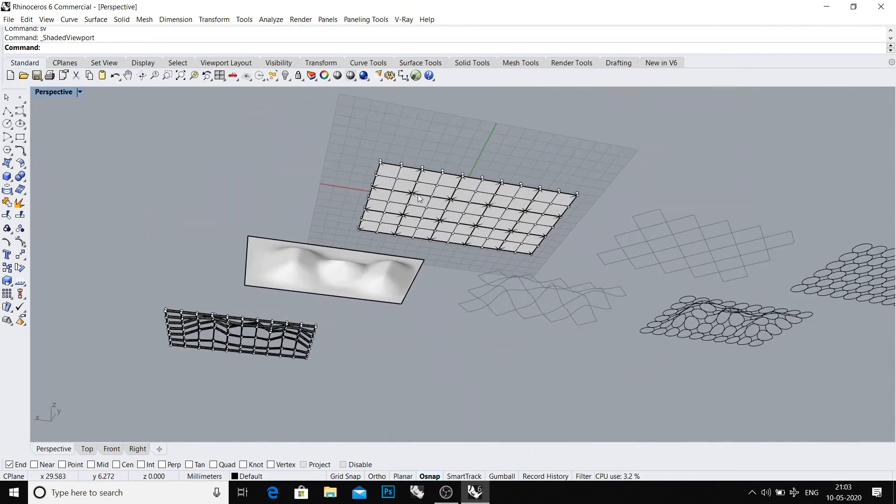
- Move the edge curves and face surfaces of the Pyramid2 panels off the flat surface to an empty area beside it
left_click(418, 194)
scroll(424, 183, "up", 2)
left_click(424, 183)
key("Down")
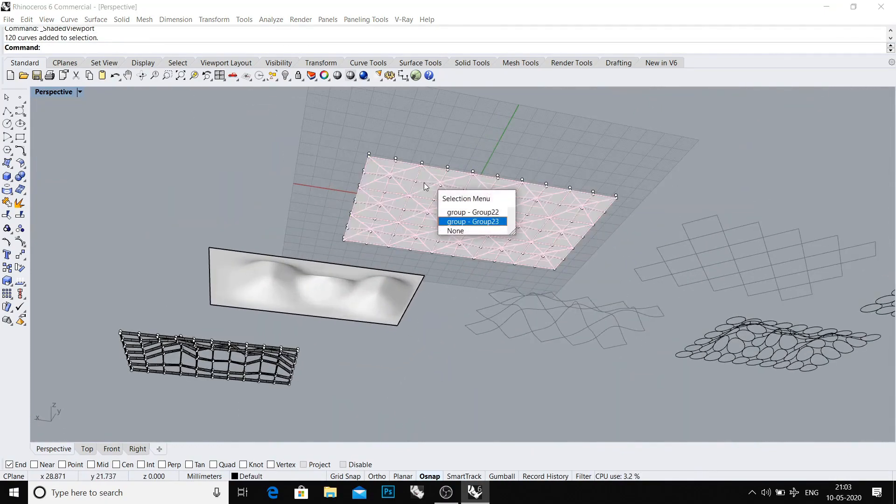
key("Down")
right_click_drag(423, 182, 417, 328)
left_click(420, 306)
key("Down")
key("Return")
scroll(426, 263, "down", 4)
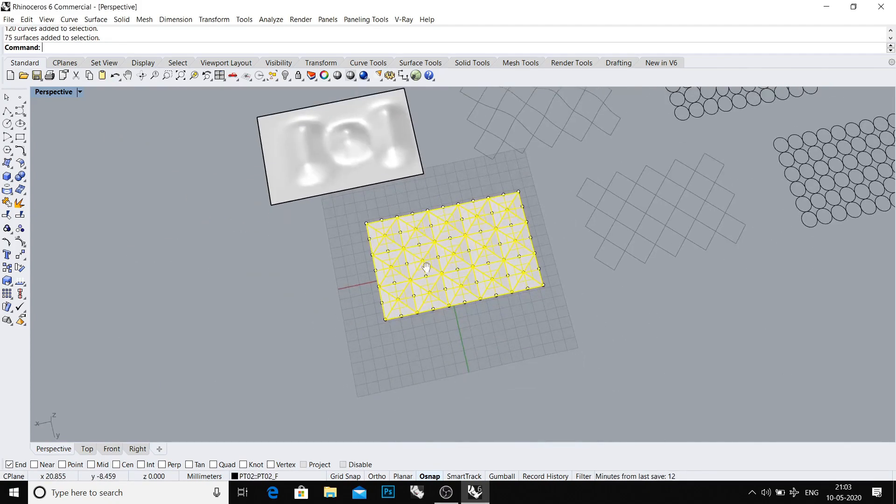
left_click_drag(422, 259, 269, 401)
- Delete the remaining Pyramid2 mesh and solid panel groups from the flat surface, keeping its point grids
scroll(391, 293, "up", 4)
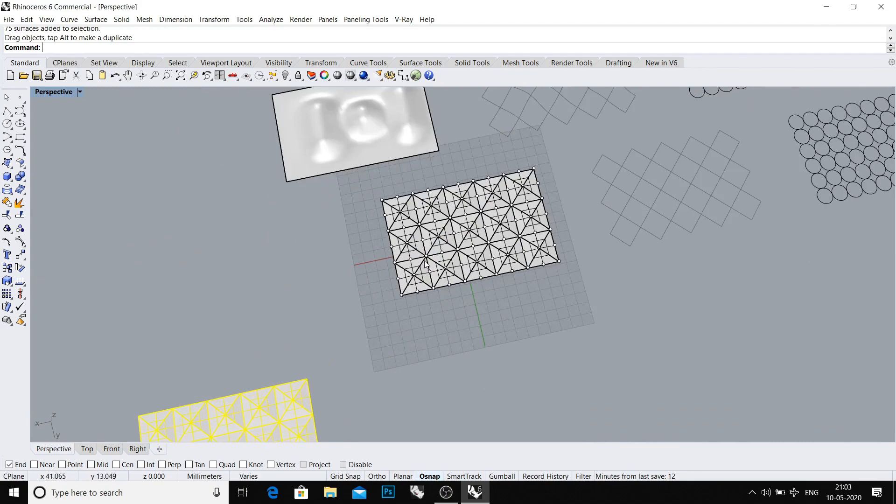
left_click(437, 240)
key("Return")
key("Delete")
left_click(439, 241)
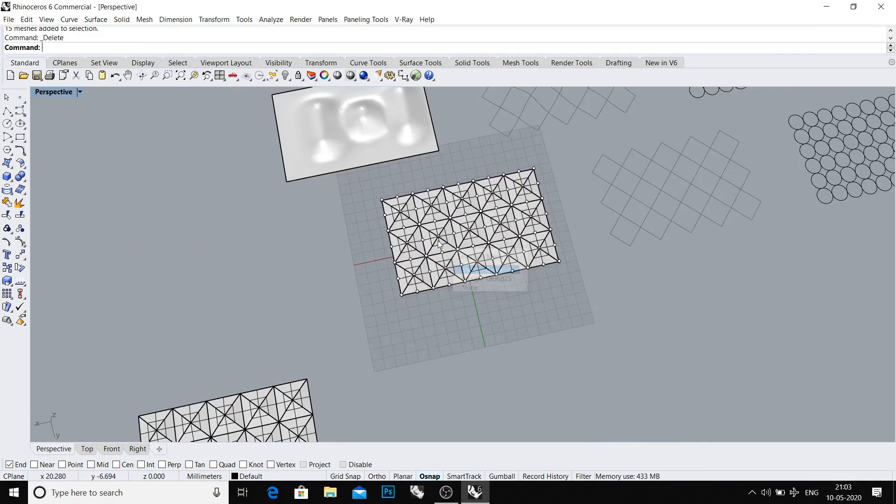
key("Return")
key("Delete")
scroll(438, 245, "down", 4)
right_click_drag(439, 255, 415, 189, "shift")
scroll(362, 271, "up", 6)
mouse_move(362, 270)
right_mouse_down()
mouse_move(421, 265)
mouse_move(204, 173)
mouse_move(264, 236)
mouse_move(286, 341)
mouse_move(264, 305)
mouse_move(269, 312)
right_mouse_up()
left_click(204, 173)
scroll(269, 312, "down", 2)
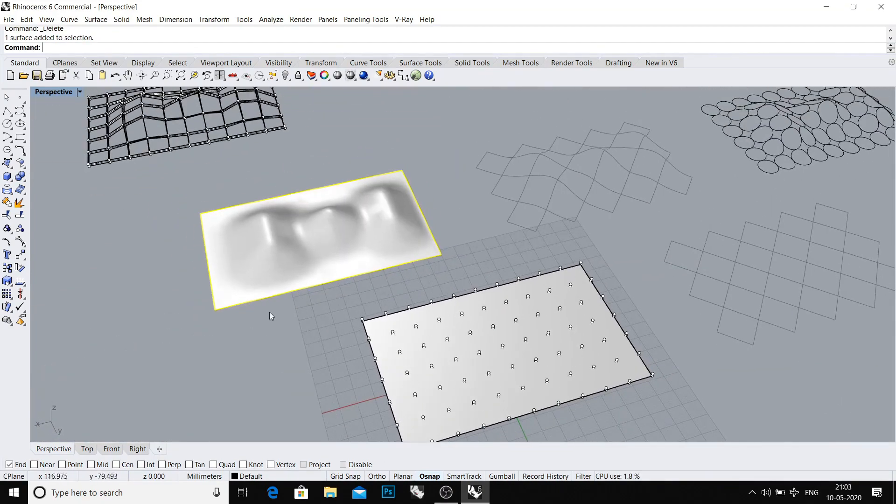
left_click(353, 21)
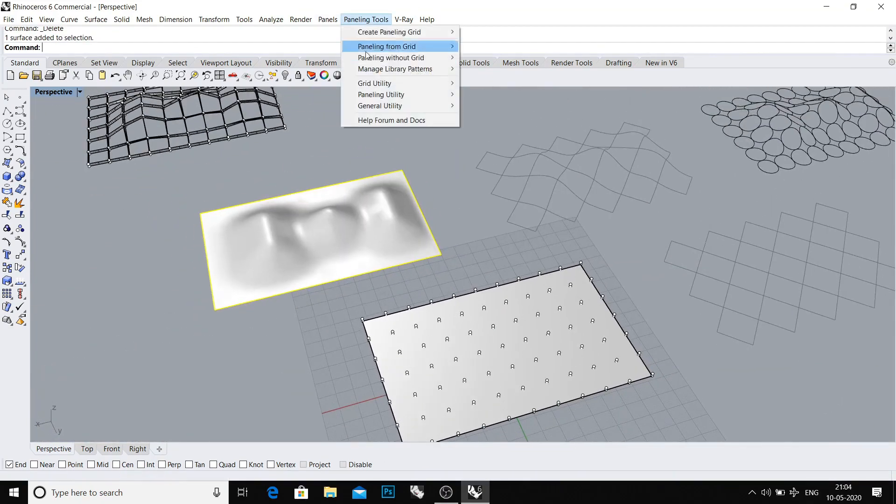
mouse_move(375, 32)
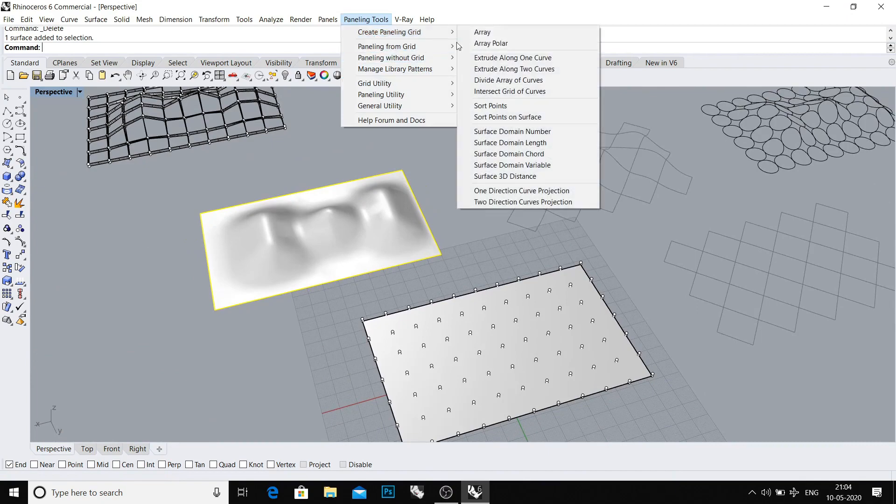
left_click(512, 132)
scroll(323, 238, "up", 3)
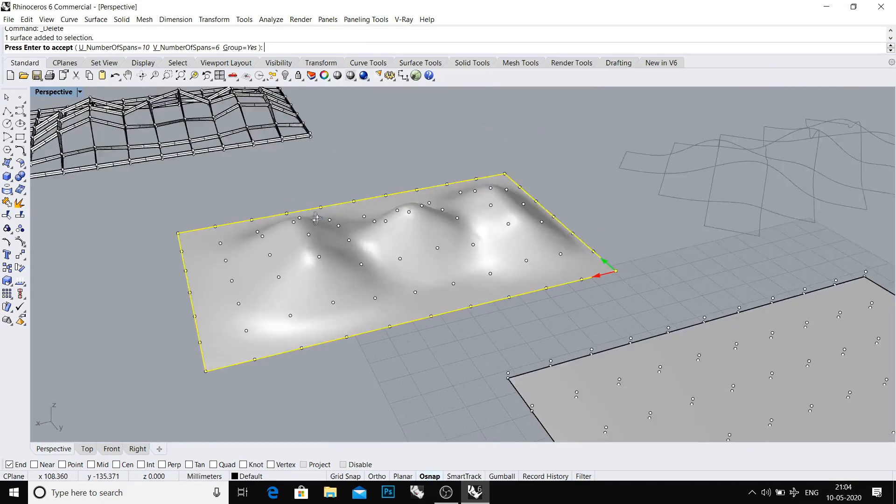
left_click(366, 19)
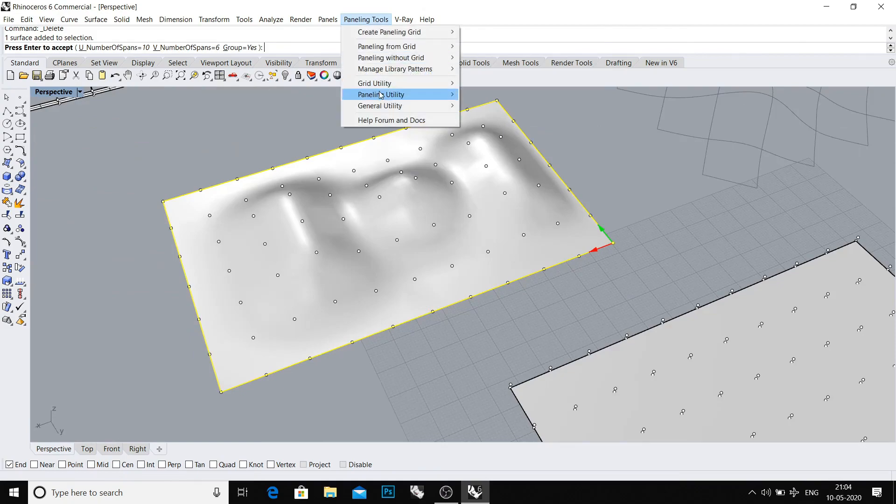
mouse_move(380, 85)
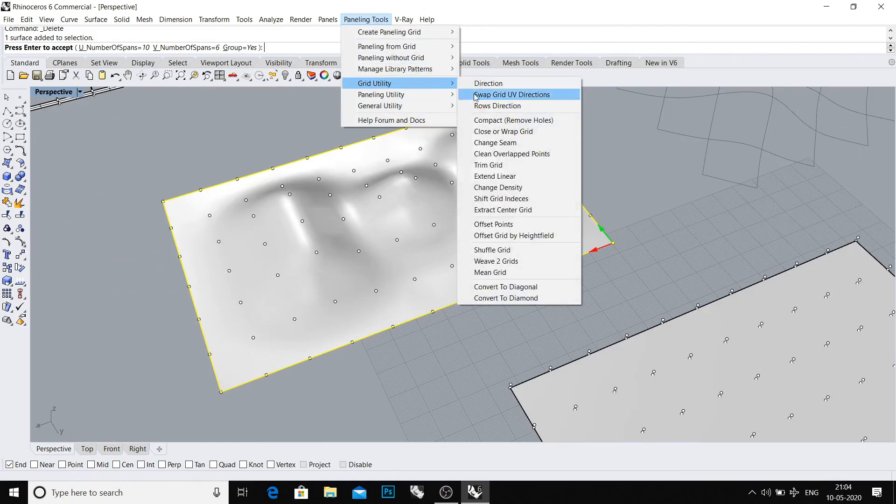
left_click(507, 226)
scroll(212, 260, "up", 1)
right_click_drag(239, 254, 231, 219)
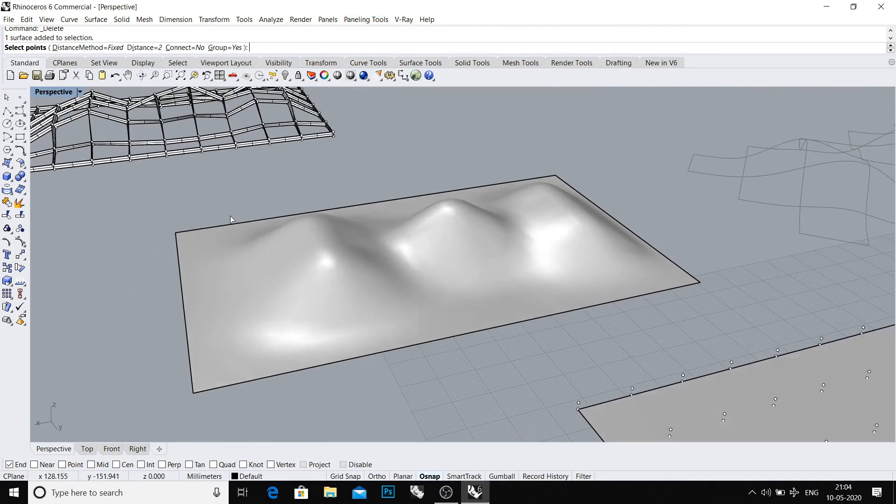
right_click_drag(240, 316, 276, 318)
key("Escape")
- Create a paneling point grid on the bumpy surface by surface domain number, with 10 spans in U and 6 in V
left_click(339, 183)
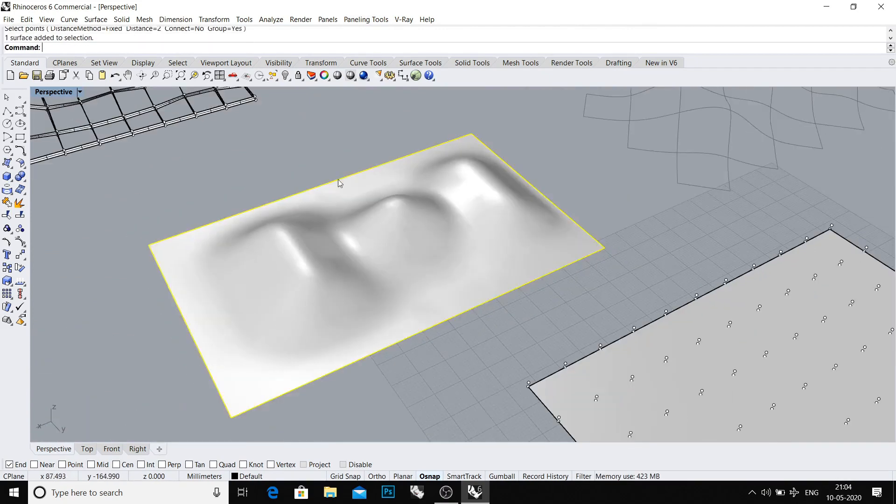
left_click(366, 19)
mouse_move(384, 48)
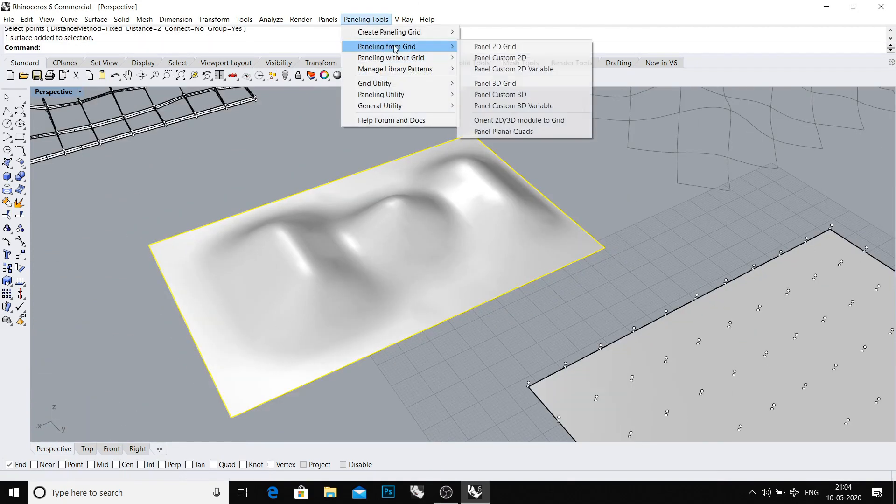
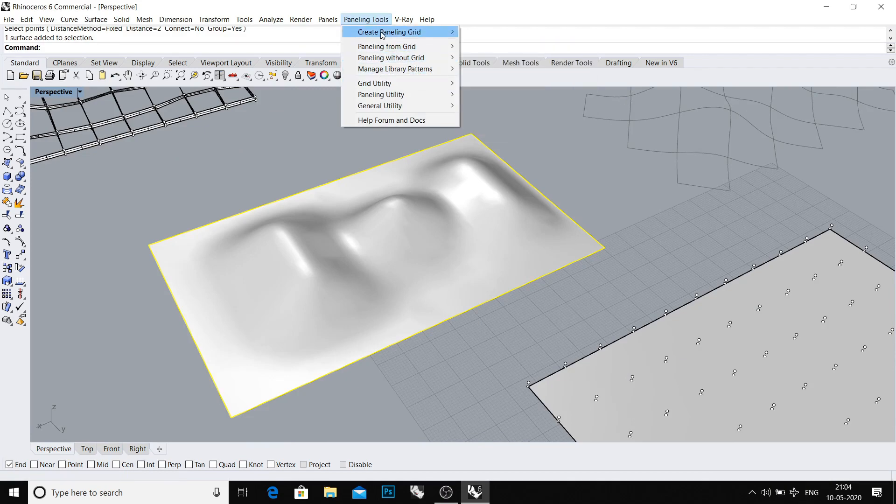
mouse_move(411, 32)
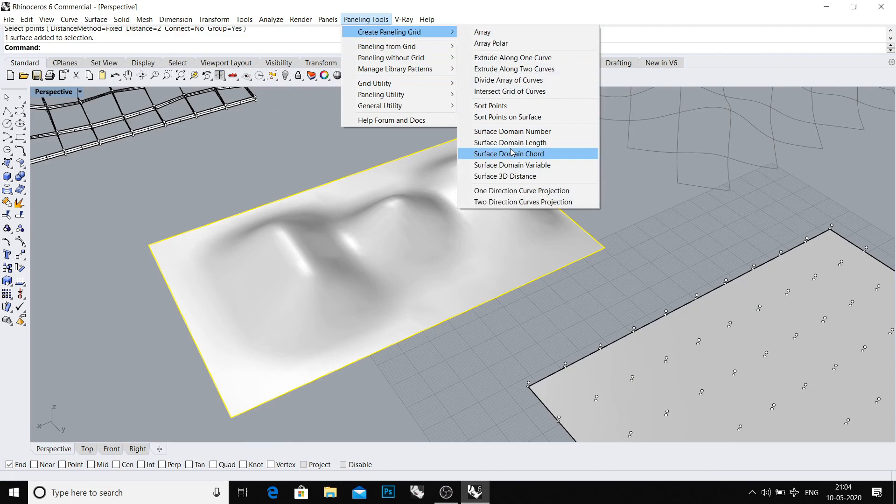
left_click(511, 131)
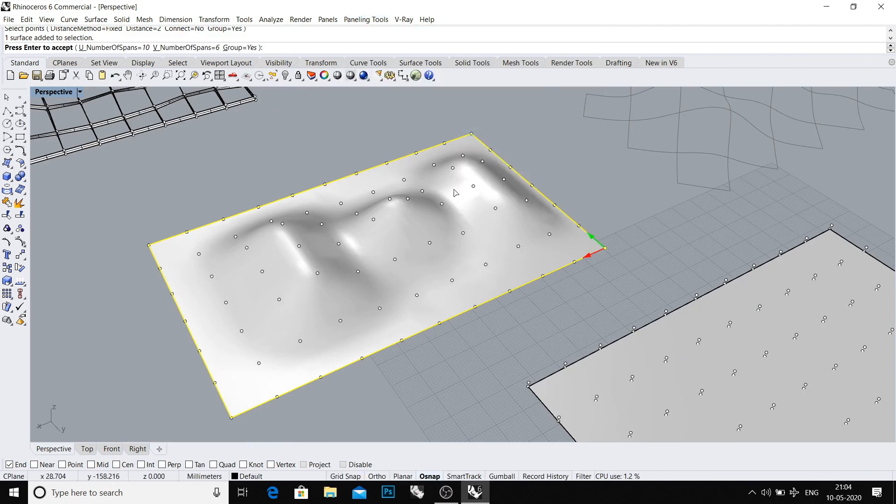
key("Return")
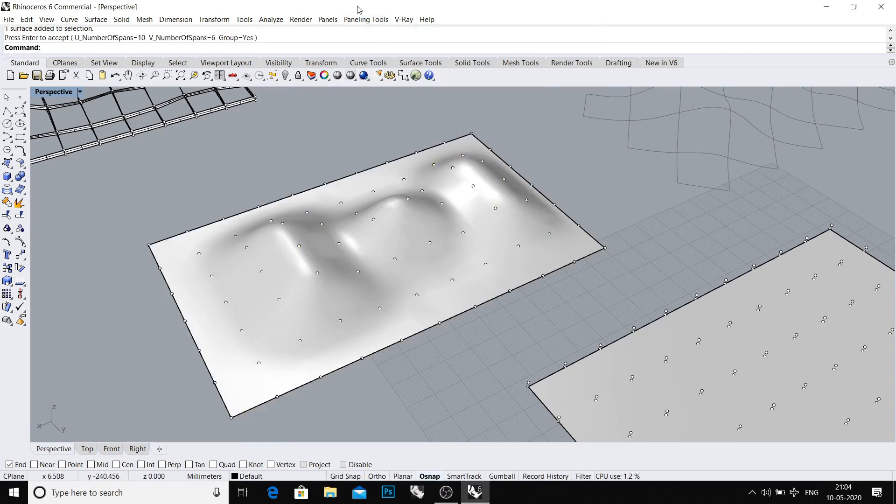
- Offset the bumpy surface's grid points by a fixed distance of 2, using the bumpy surface as the base surface
left_click(358, 21)
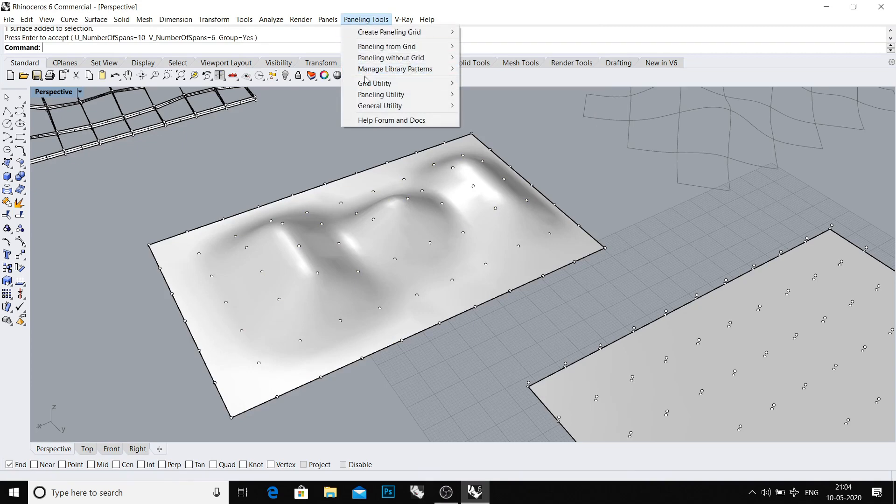
mouse_move(375, 86)
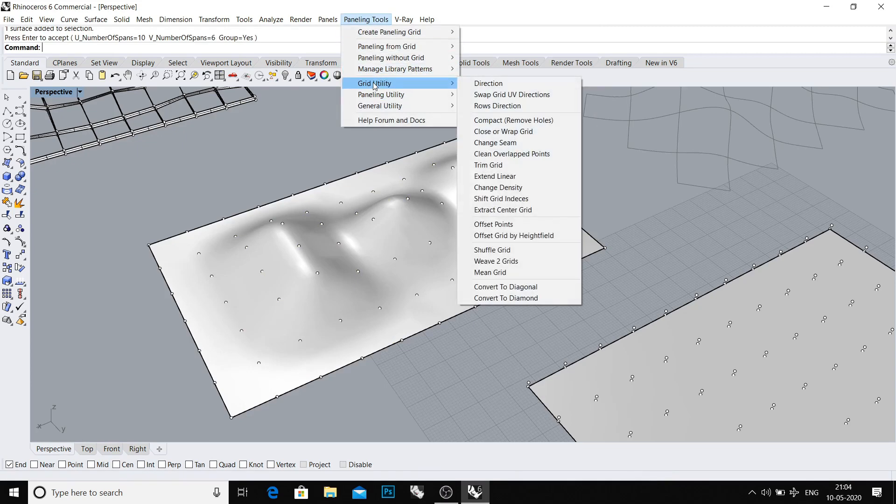
left_click(501, 228)
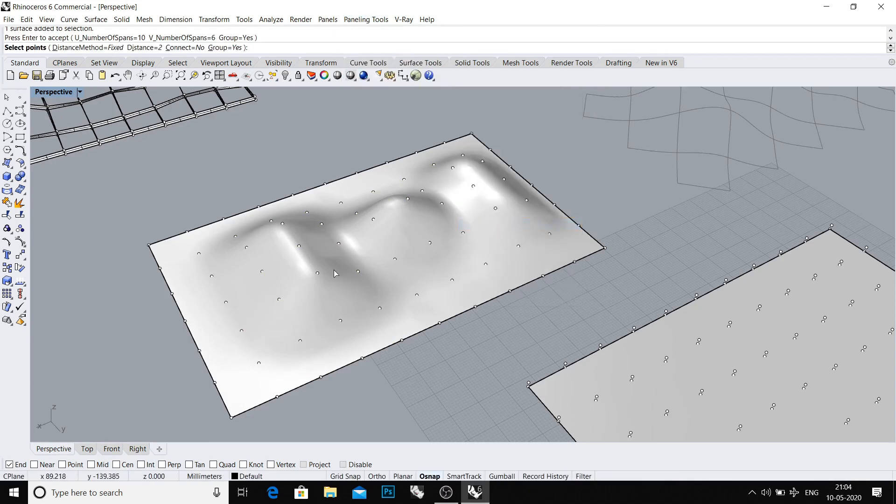
left_click(261, 277)
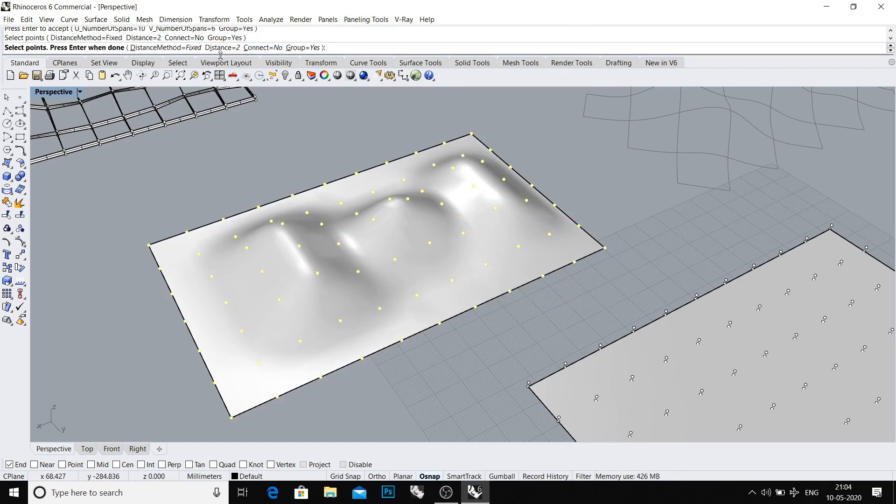
key("Return")
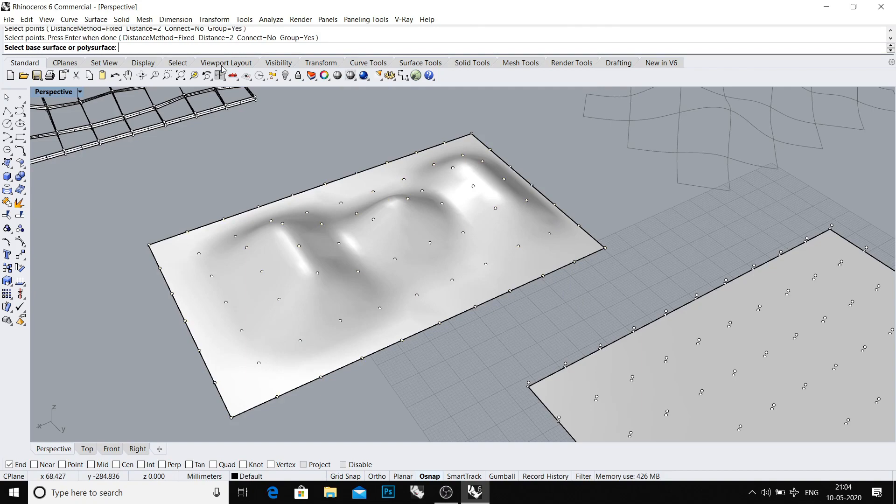
left_click(242, 272)
right_click_drag(241, 272, 308, 224)
right_click(236, 248)
right_click(235, 249)
scroll(448, 272, "down", 5)
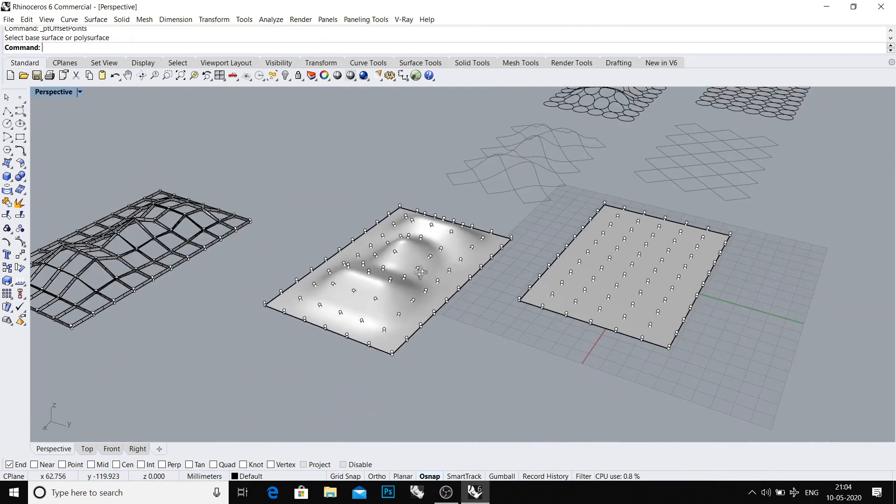
- Start a box in the Top view, placing a small base rectangle about three times as long as wide in the gap between the diamond curve patterns
right_click_drag(446, 272, 590, 329)
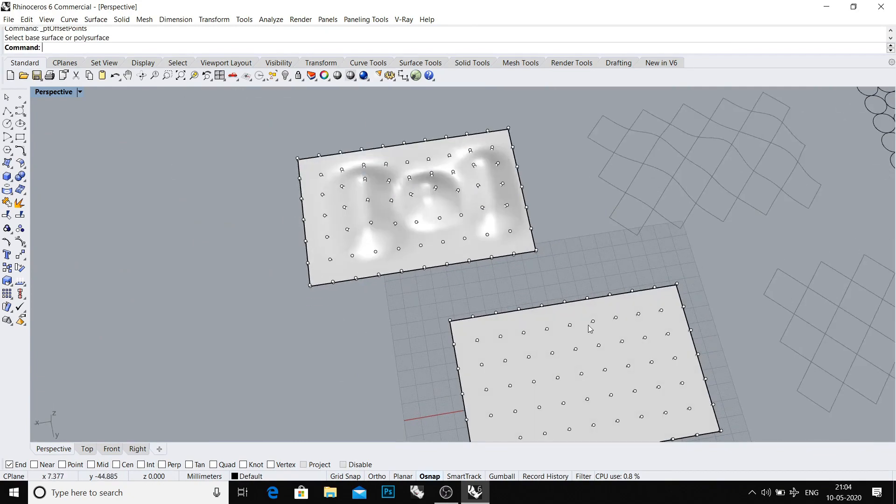
scroll(452, 274, "down", 6)
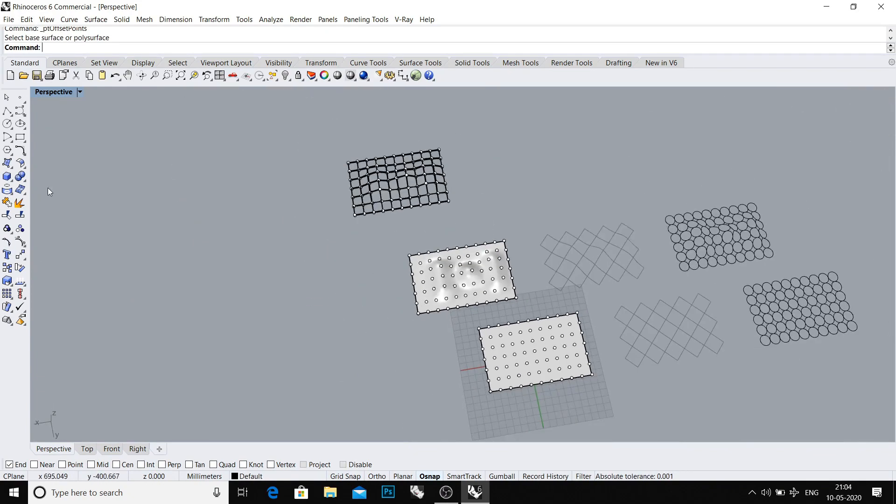
right_click_drag(338, 249, 295, 260)
key("ctrl+F1")
right_click_drag(48, 158, 265, 179)
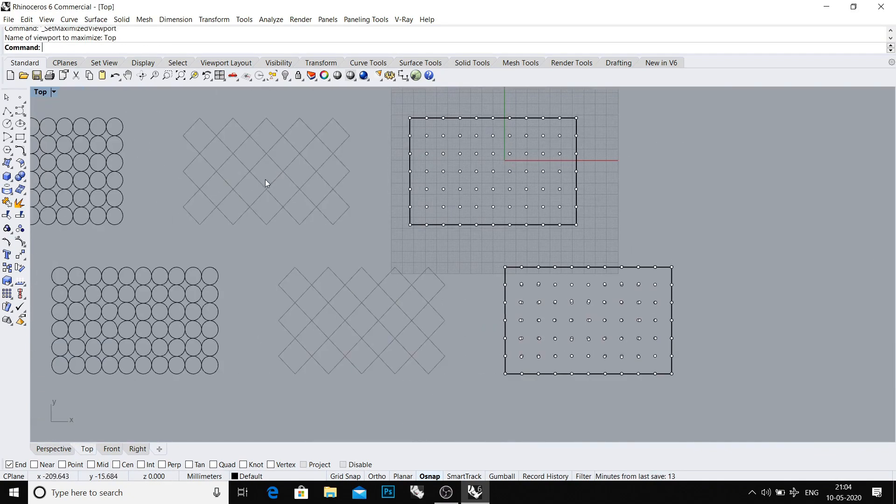
left_click(9, 183)
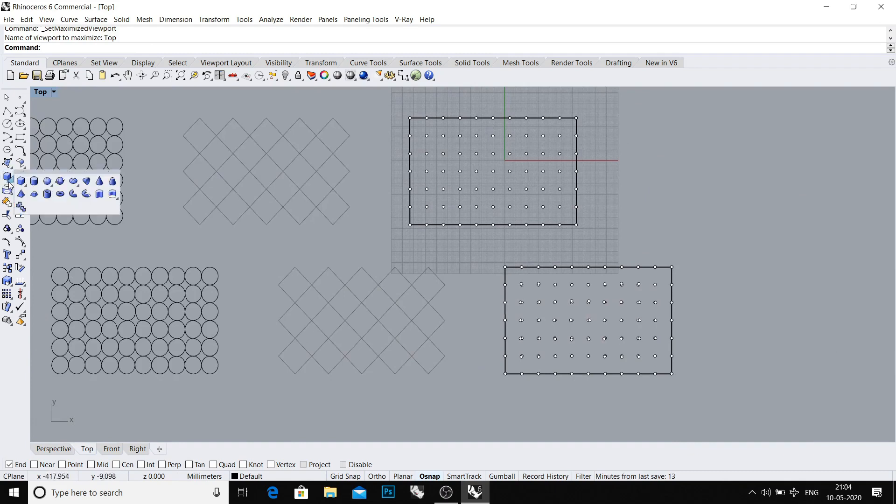
left_click(21, 182)
scroll(342, 230, "up", 3)
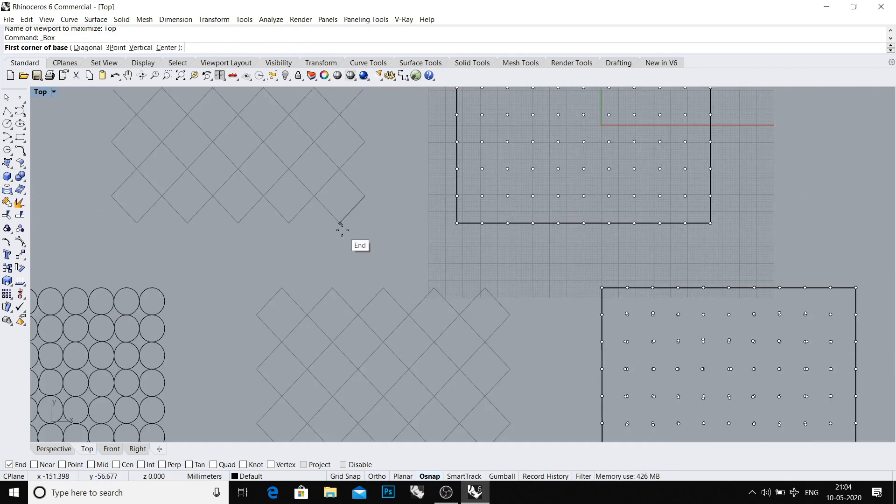
scroll(371, 244, "up", 4)
left_click(384, 240)
scroll(418, 256, "up", 2)
left_click(433, 256)
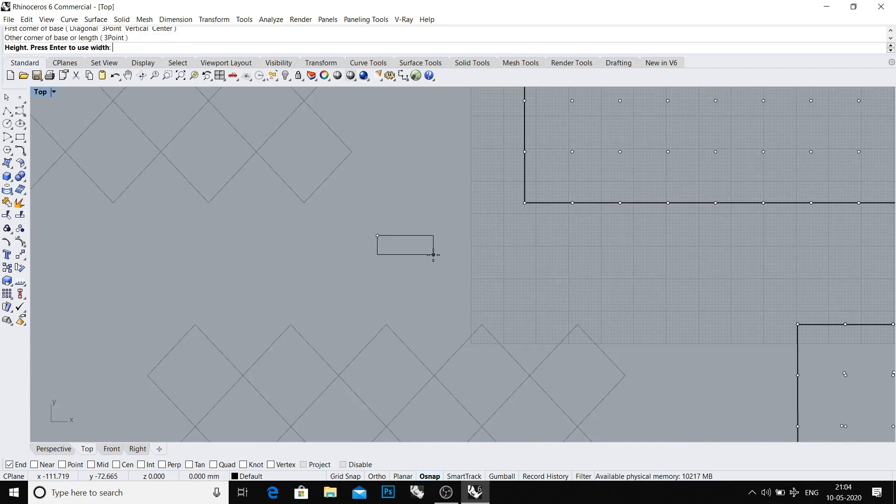
- Set a low height for the box in the Perspective view, finishing it as a flat block
key("ctrl+F4")
right_click_drag(434, 255, 419, 165)
scroll(640, 266, "up", 4)
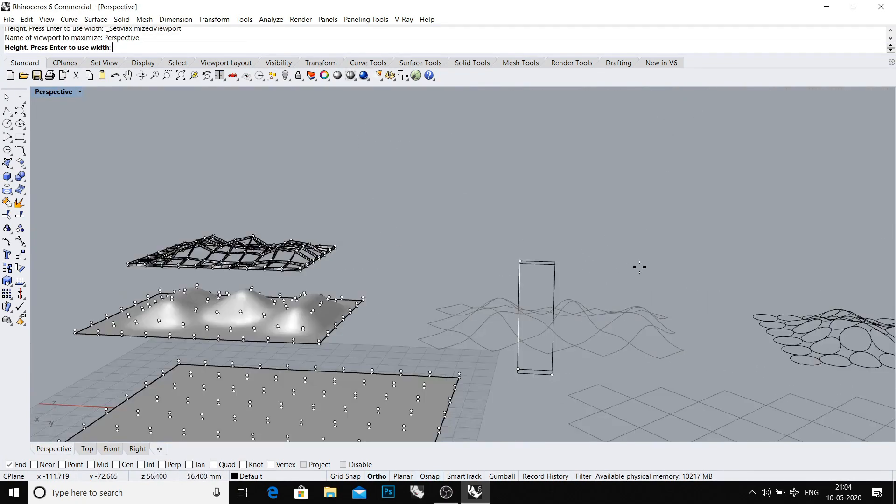
scroll(545, 381, "up", 6)
scroll(545, 381, "down", 6)
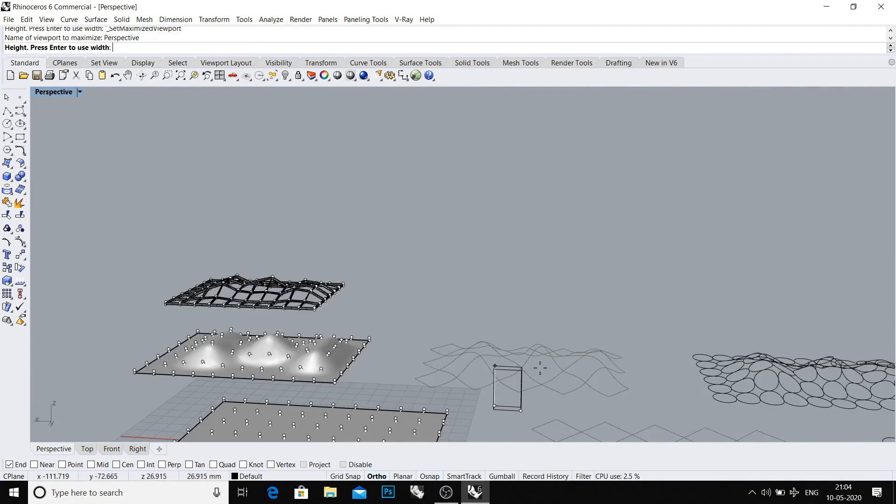
left_click(527, 399)
- Show the new box close up in the Top view with shaded display
key("ctrl+F1")
right_click_drag(521, 349, 479, 338)
scroll(370, 257, "up", 6)
type("sv")
key("Return")
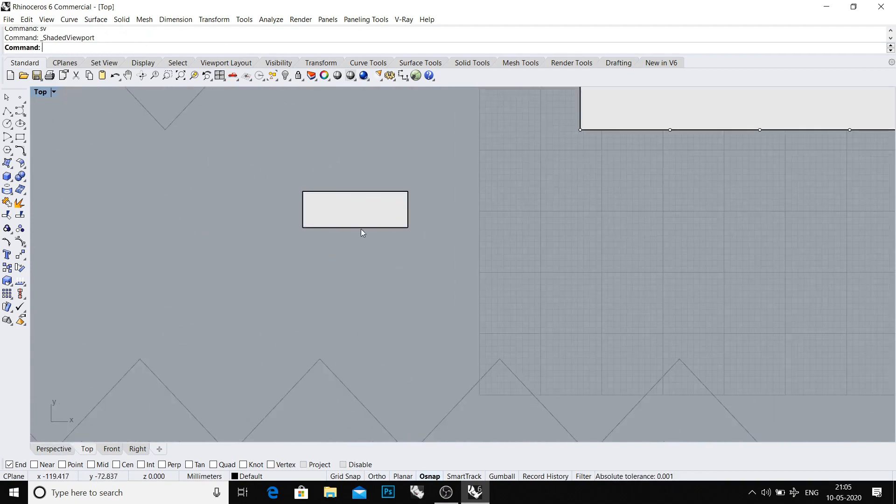
- Apply CageEdit to the box in world coordinates with 6 control points each in X, Y and Z and a global region
right_click_drag(360, 229, 368, 274)
left_click_drag(376, 290, 356, 232)
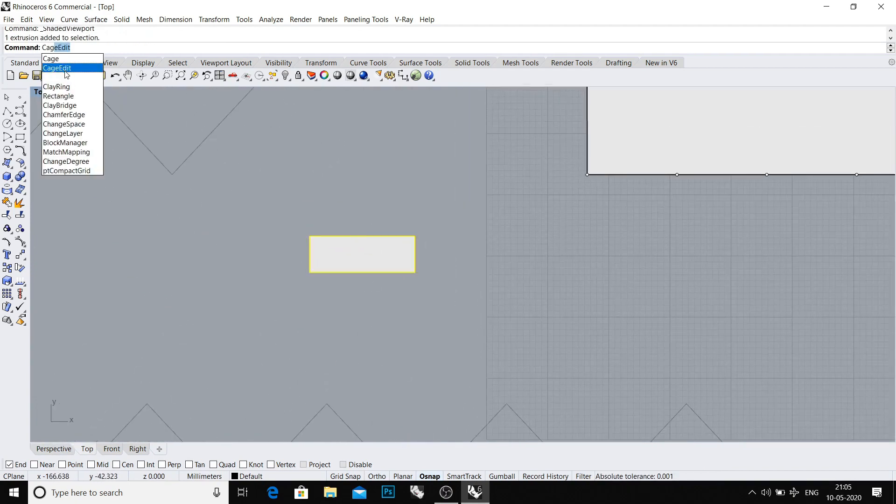
key("Return")
left_click(100, 48)
left_click(133, 48)
left_click(87, 48)
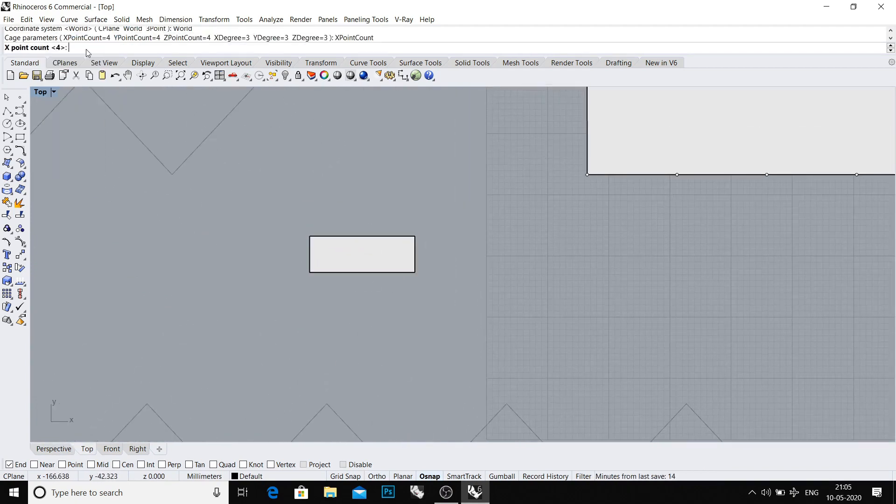
key("Return")
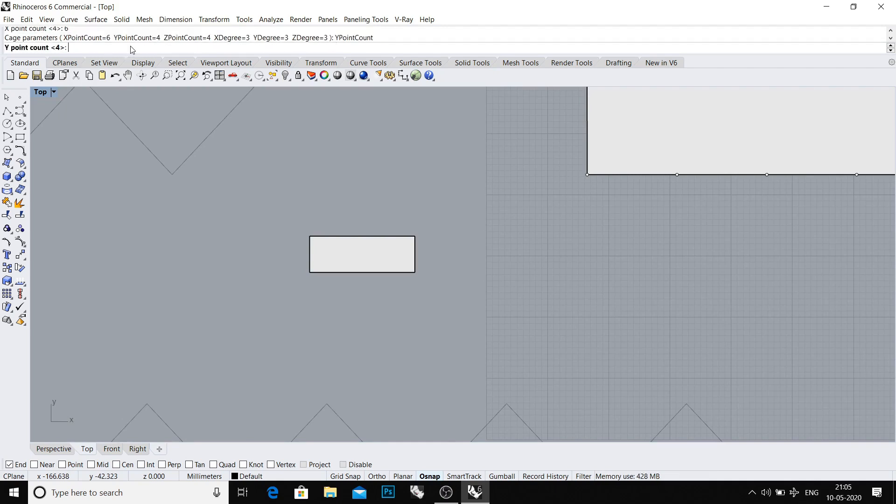
key("Return")
left_click(178, 49)
type("6")
key("Return")
key("Return")
key("Return")
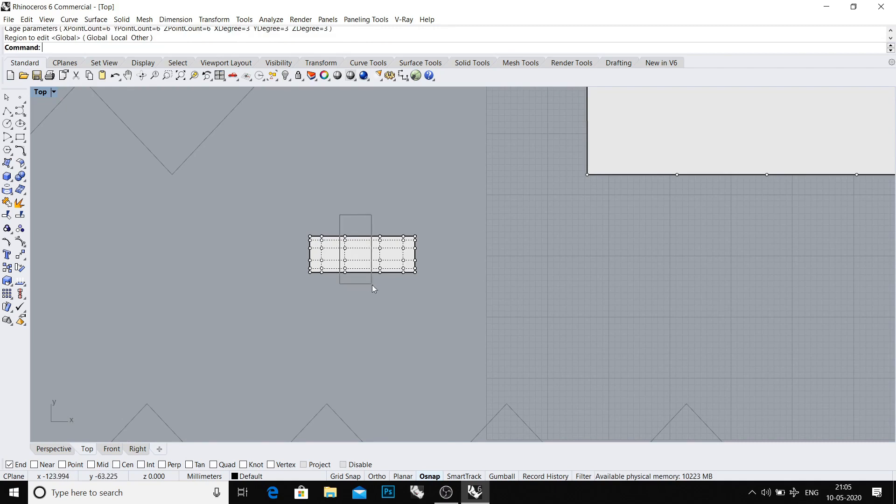
- Scale the cage's middle control points inward across the box's width from the short edge's midpoint, pinching the box into a waisted shape
left_click_drag(372, 288, 372, 286)
scroll(374, 256, "up", 3)
type("s1")
key("Return")
scroll(451, 257, "up", 1)
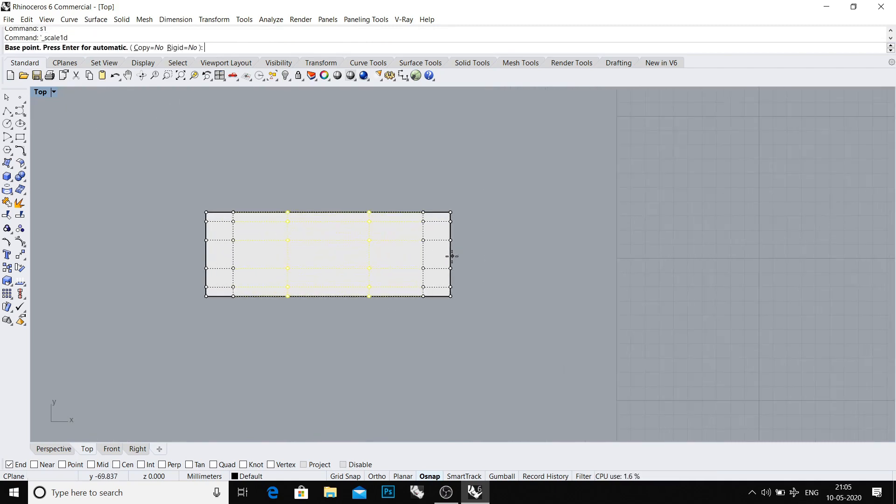
left_click(457, 262)
left_click(443, 117, "shift")
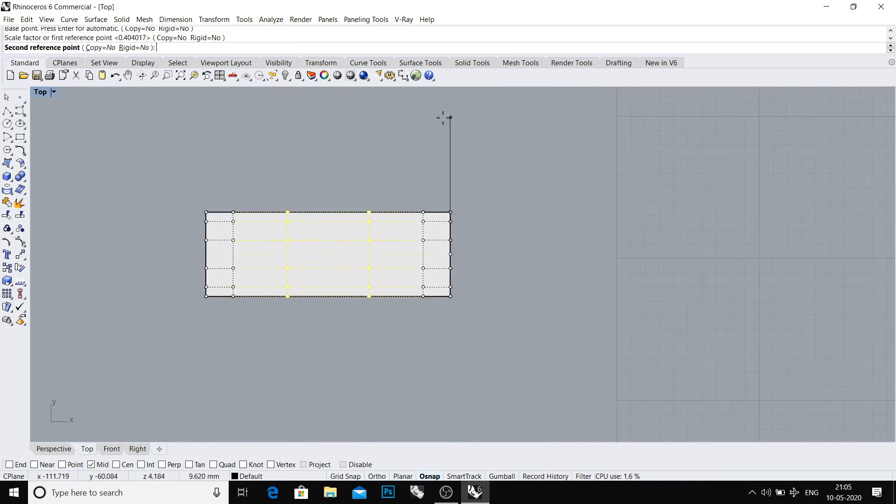
left_click(432, 201)
- Delete the control cage around the waisted box, keeping the polysurface
left_click(391, 224)
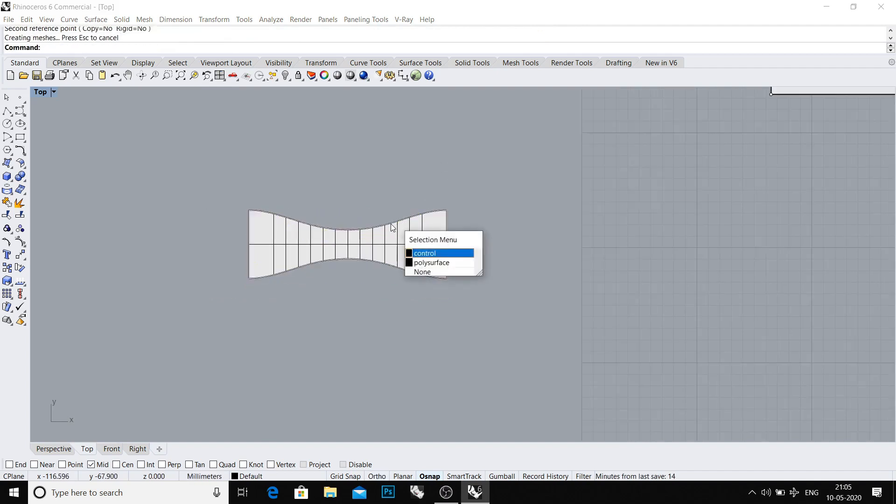
key("Return")
key("Delete")
- Turn off the isocurve display of the waisted polysurface in the Perspective view
scroll(391, 224, "down", 4)
key("ctrl+F4")
right_click_drag(391, 224, 412, 238)
scroll(413, 237, "down", 5)
right_click_drag(369, 201, 387, 235)
scroll(390, 338, "up", 15)
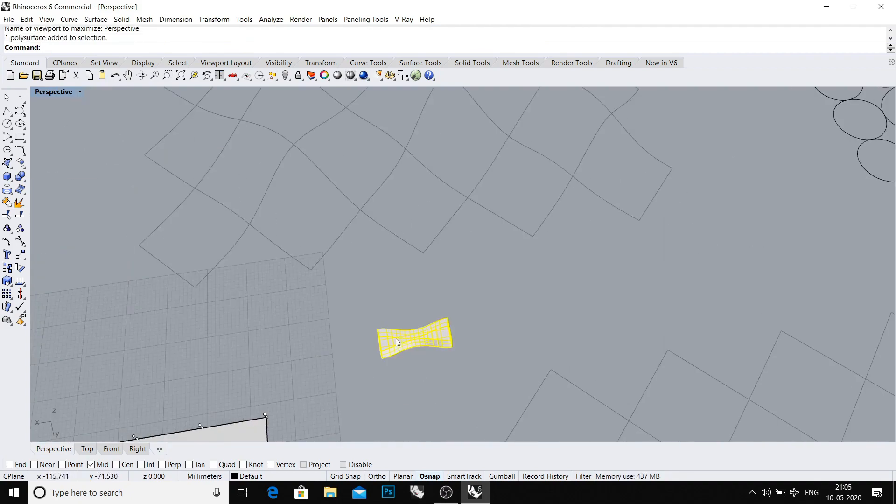
key("F4")
scroll(468, 318, "down", 5)
right_click_drag(469, 318, 497, 233)
scroll(485, 224, "up", 8)
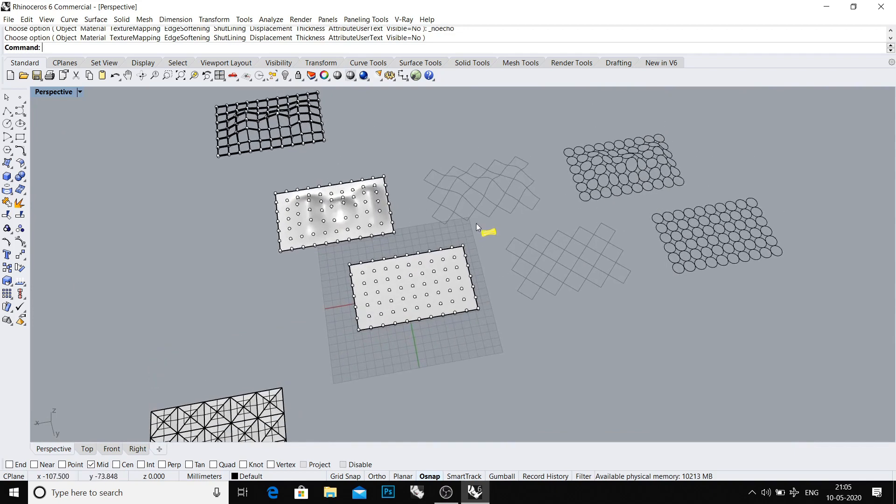
left_click(513, 256)
scroll(513, 248, "down", 6)
- Start Panel Custom 3D and choose the flat surface's base grid and its offset grid as the first and second bounding grids
left_click(520, 248)
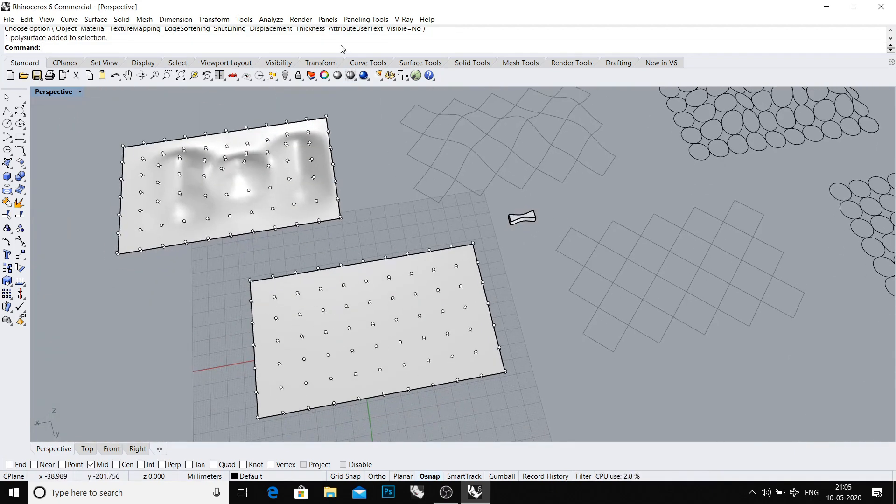
left_click(366, 19)
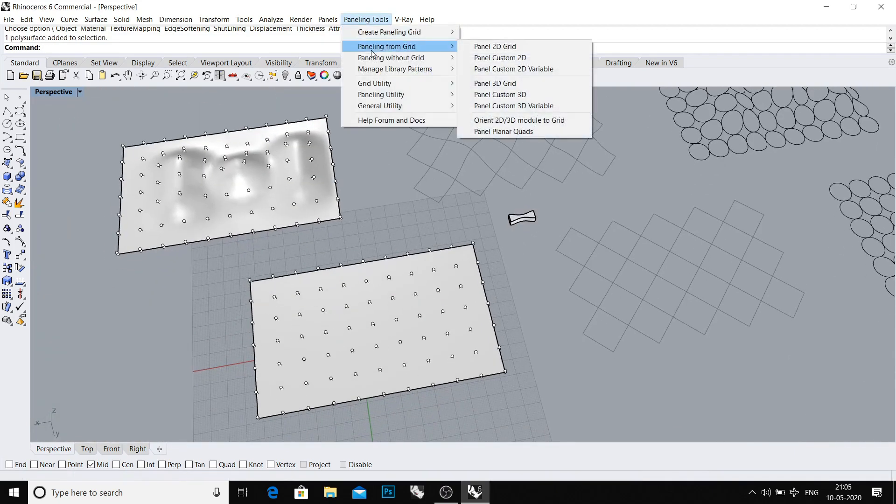
mouse_move(410, 49)
left_click(499, 95)
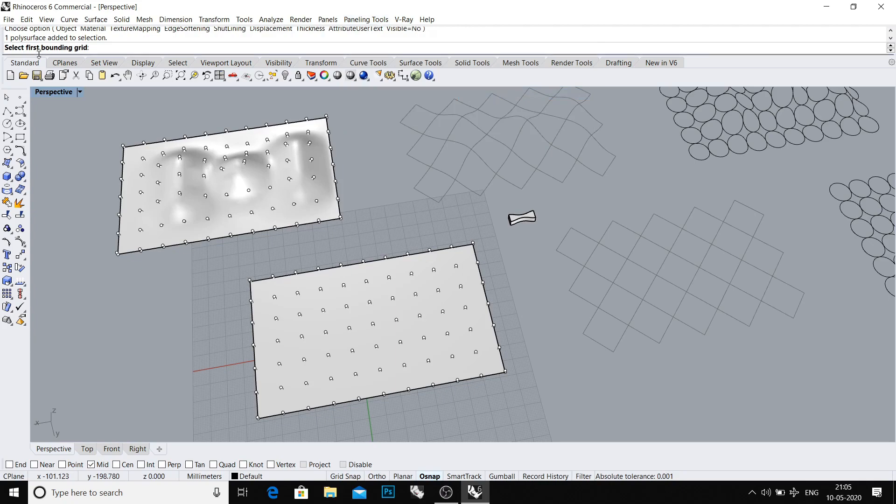
scroll(425, 209, "up", 5)
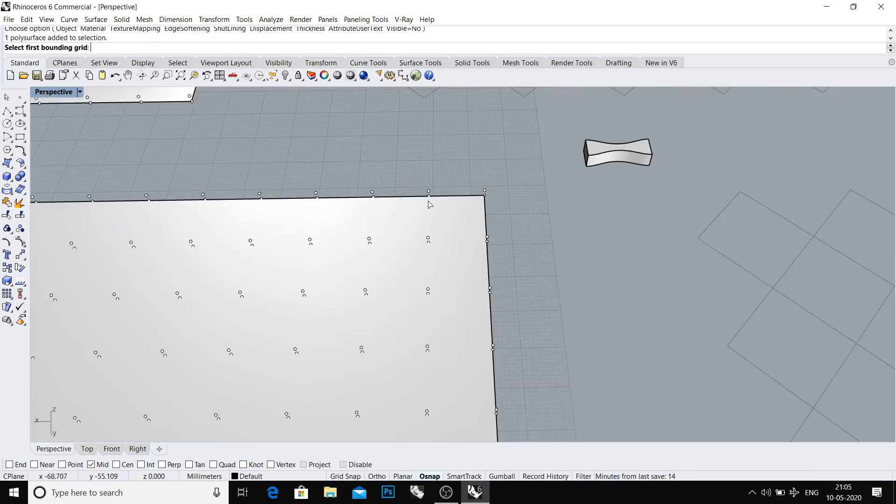
left_click(429, 201)
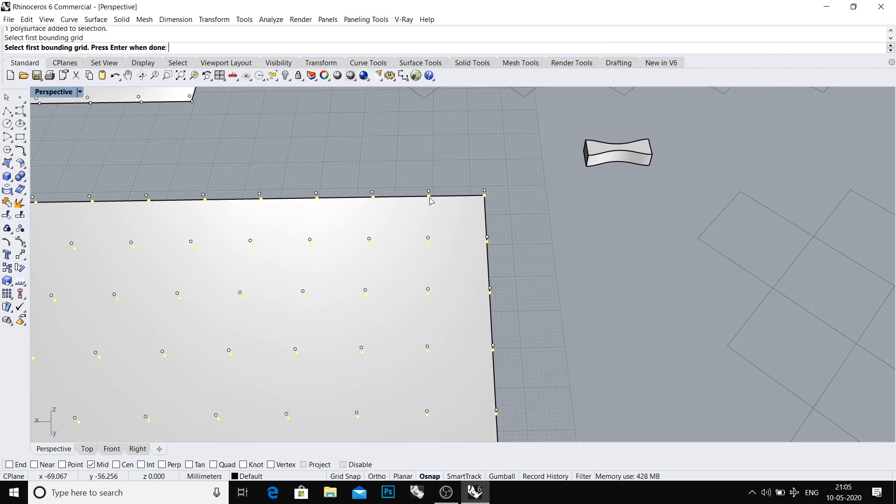
key("Return")
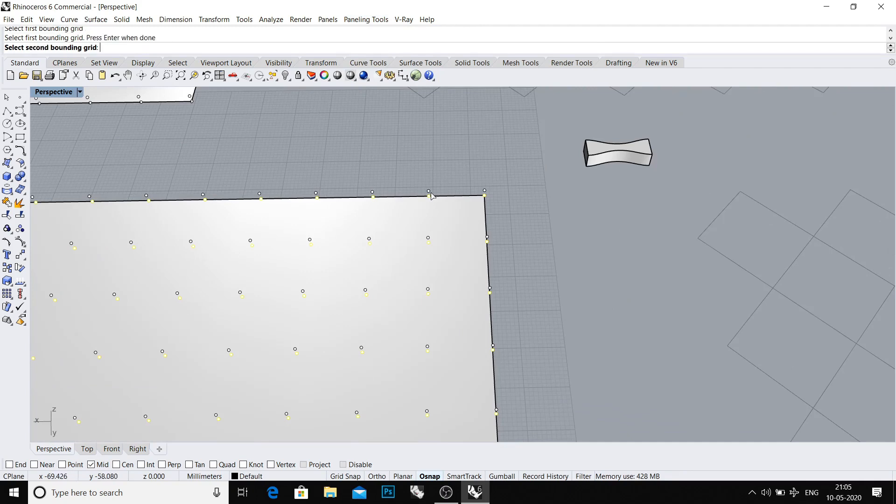
left_click(430, 195)
key("Return")
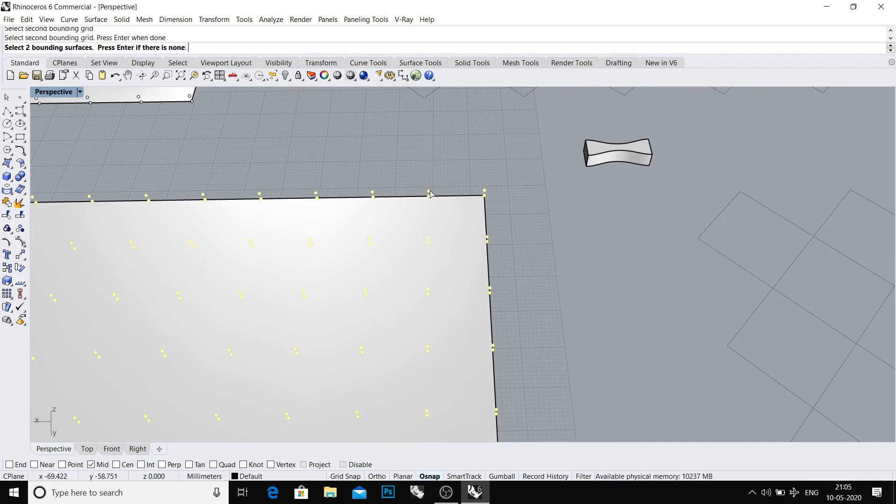
- Panel the flat surface with the waisted box, using the surface as bounding surface, base 0 and shift 1 in u and v
left_click(410, 224)
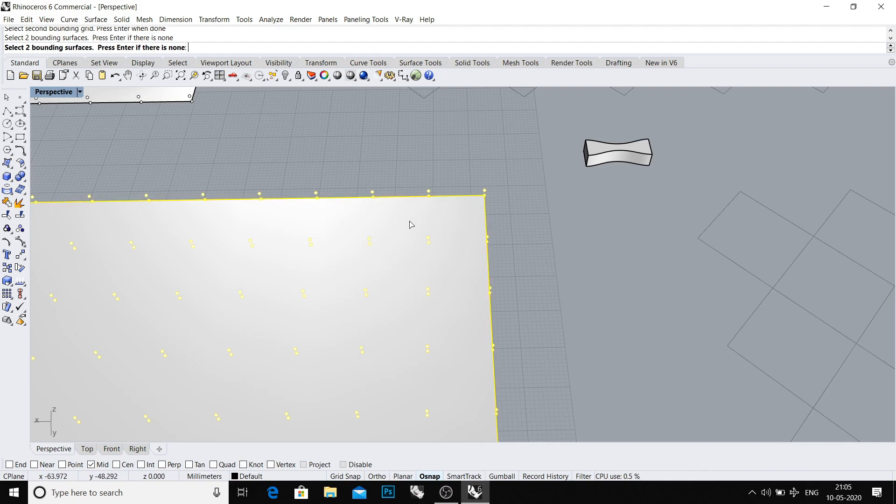
key("Return")
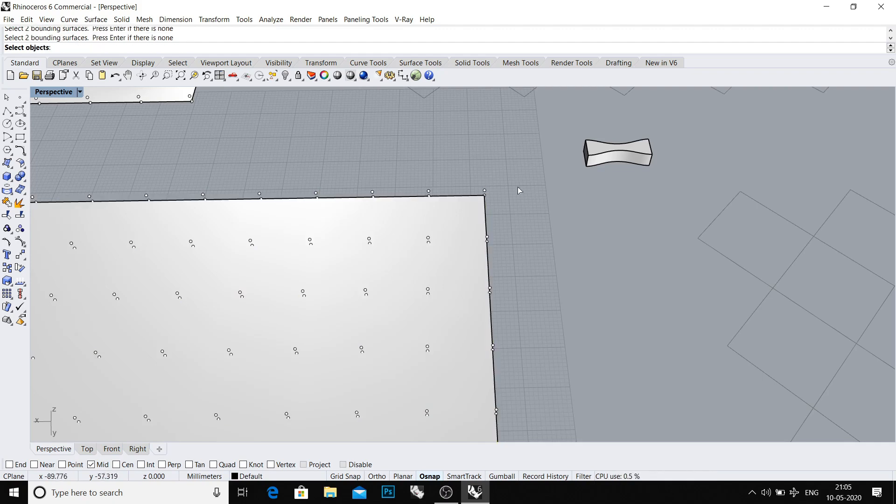
left_click(617, 153)
scroll(564, 141, "down", 5)
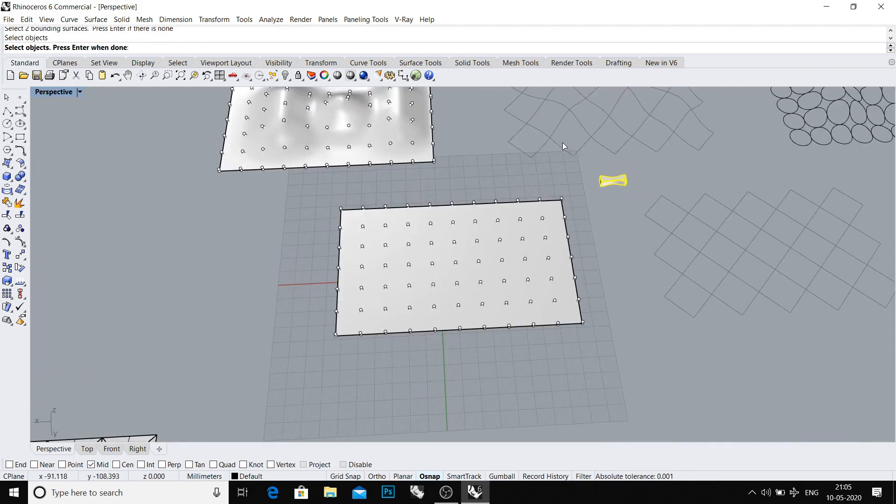
key("Return")
scroll(565, 177, "down", 3)
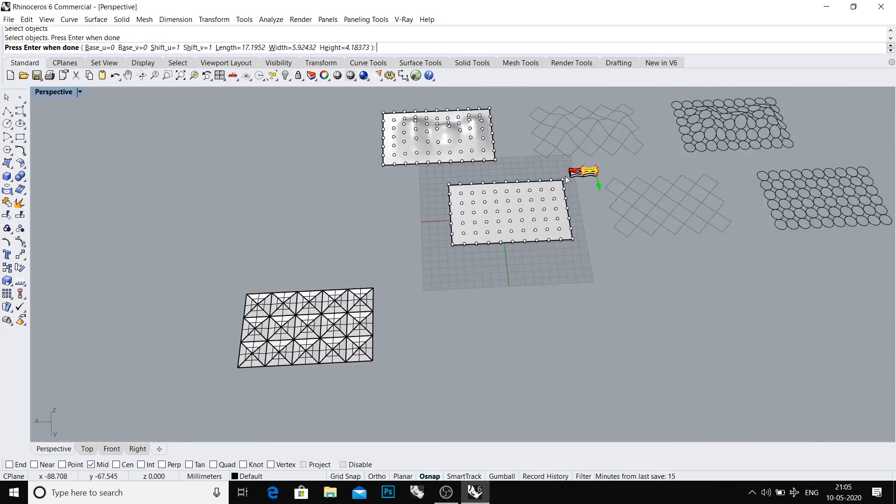
right_click_drag(565, 176, 598, 285)
scroll(598, 285, "up", 9)
right_click_drag(585, 166, 583, 278, "shift")
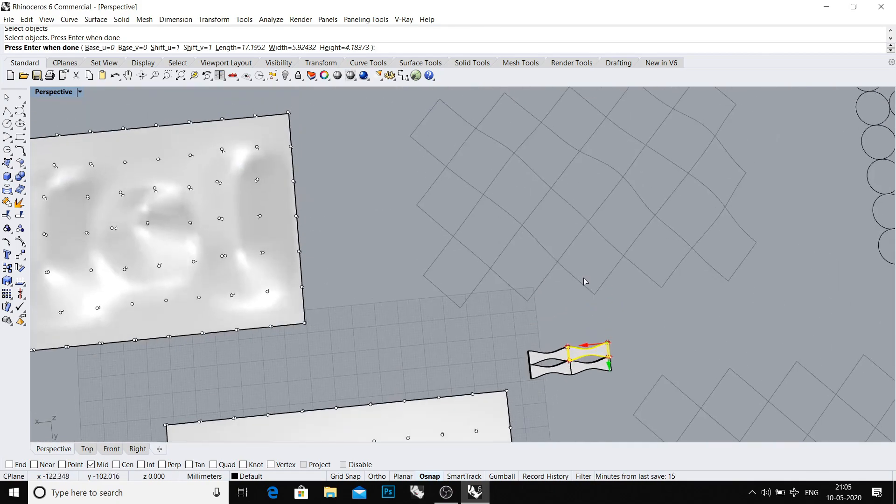
right_click_drag(524, 323, 483, 229, "shift")
key("Return")
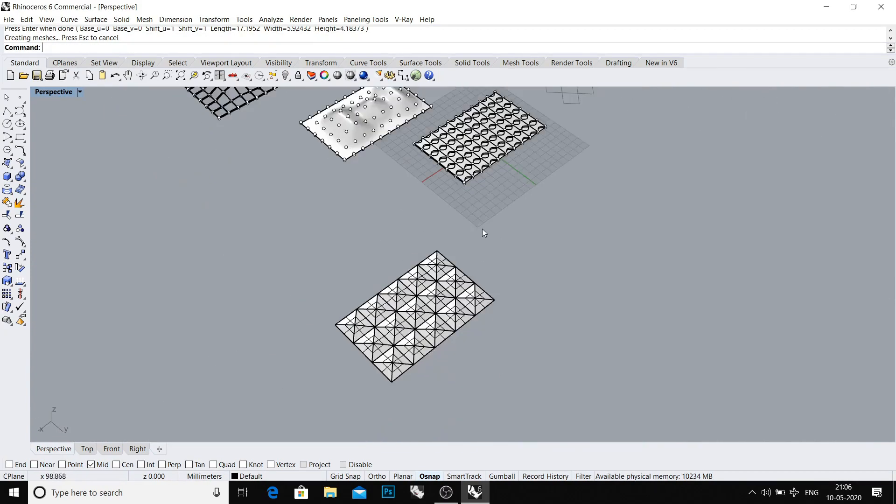
- Examine the waisted panels on the flat surface from an angled view and from above
right_click_drag(456, 152, 417, 216, "shift")
scroll(408, 221, "up", 16)
left_click(405, 280)
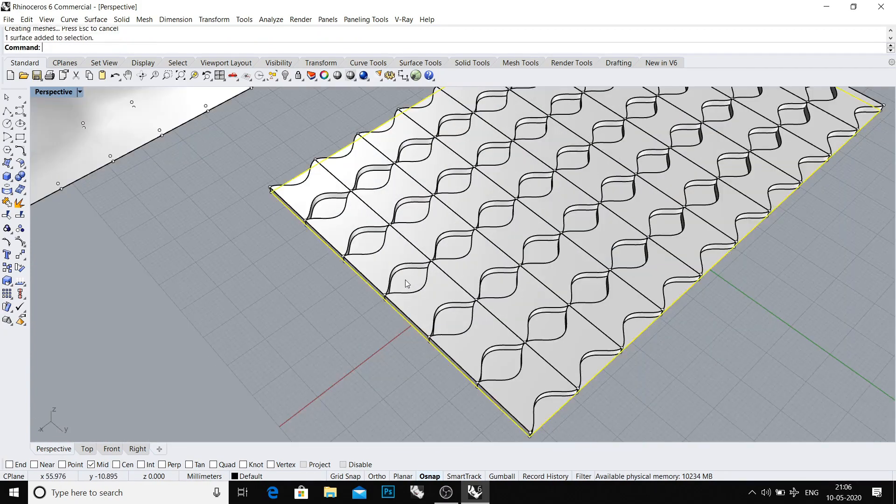
scroll(405, 280, "down", 13)
right_click_drag(405, 280, 373, 308)
right_click_drag(352, 348, 367, 299, "shift")
scroll(366, 297, "up", 3)
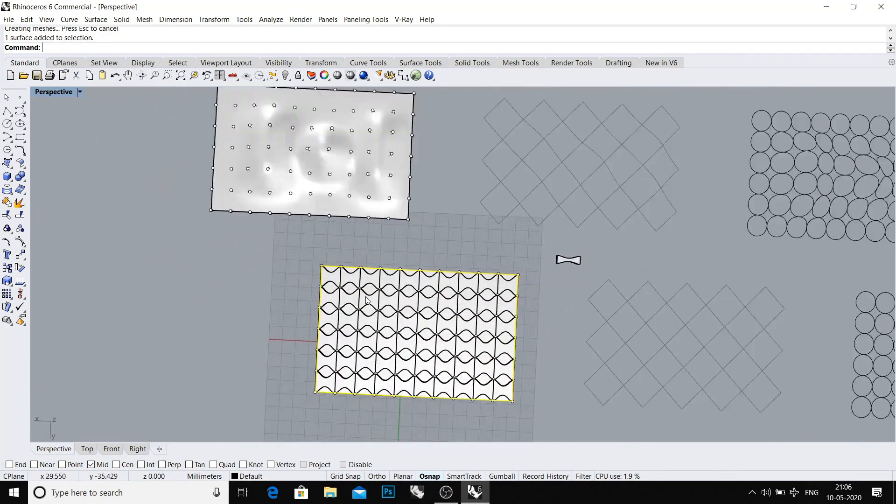
scroll(320, 270, "up", 3)
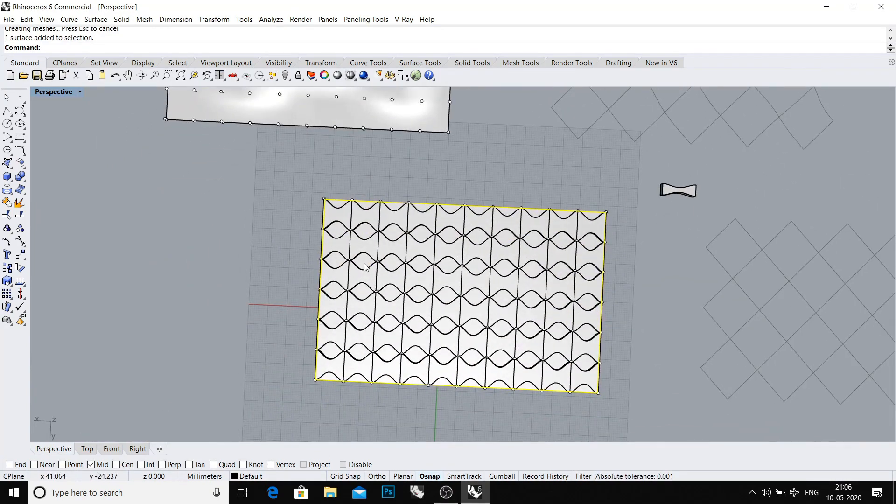
scroll(373, 267, "down", 3)
right_click_drag(394, 243, 489, 282, "shift")
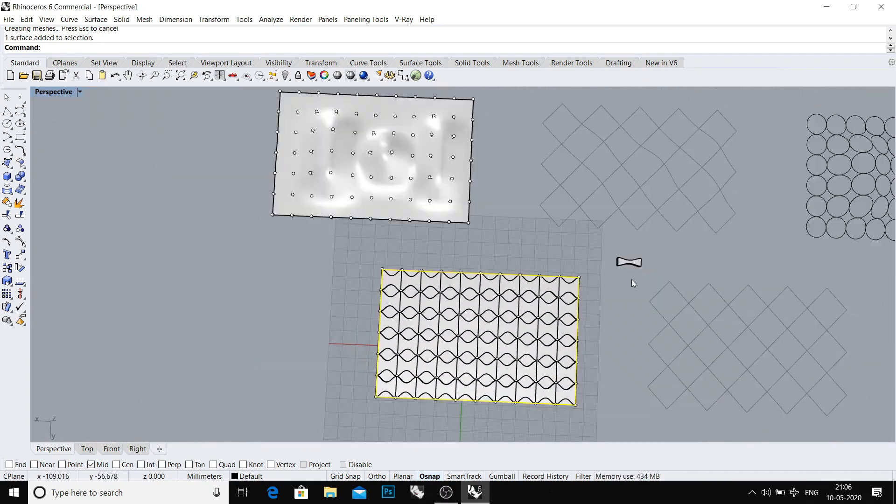
- Repeat Panel Custom 3D with the bumpy surface's base grid and offset grid as the first and second bounding grids
left_click(635, 262)
right_click_drag(538, 212, 534, 261, "shift")
right_click(535, 260)
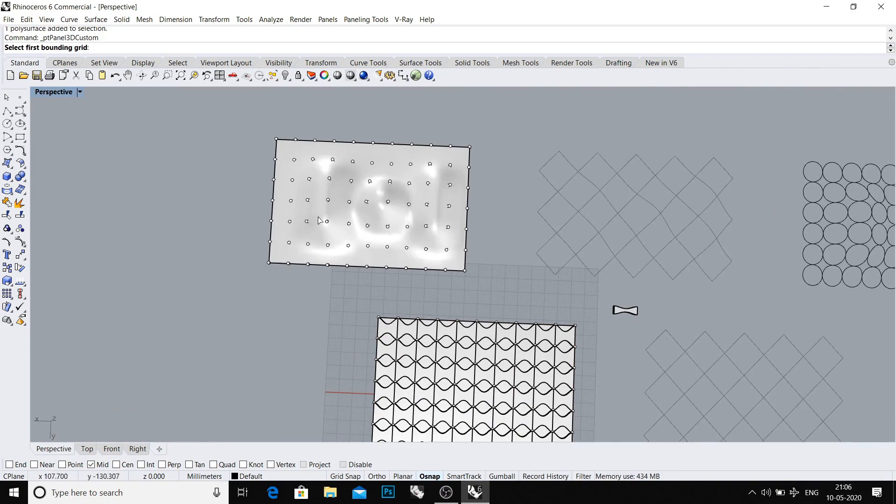
scroll(318, 220, "up", 3)
right_click_drag(296, 220, 414, 171)
scroll(367, 149, "up", 9)
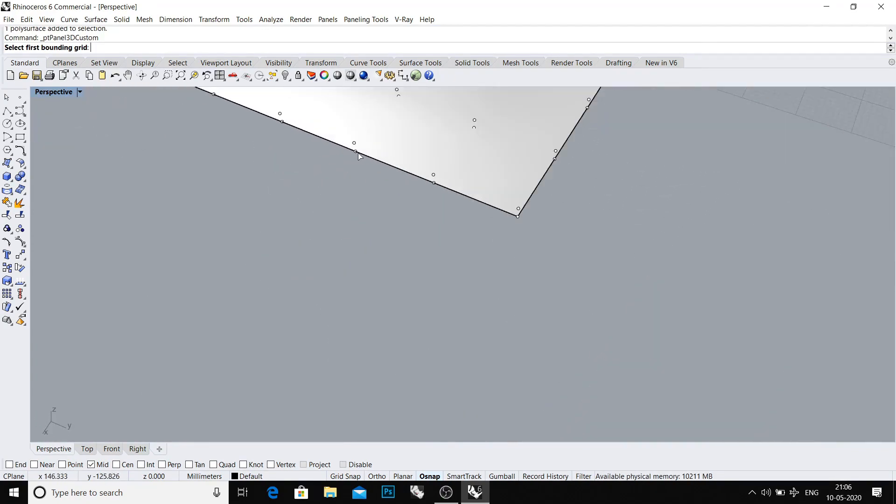
left_click(357, 153)
right_click_drag(357, 153, 352, 177, "shift")
right_click(352, 178)
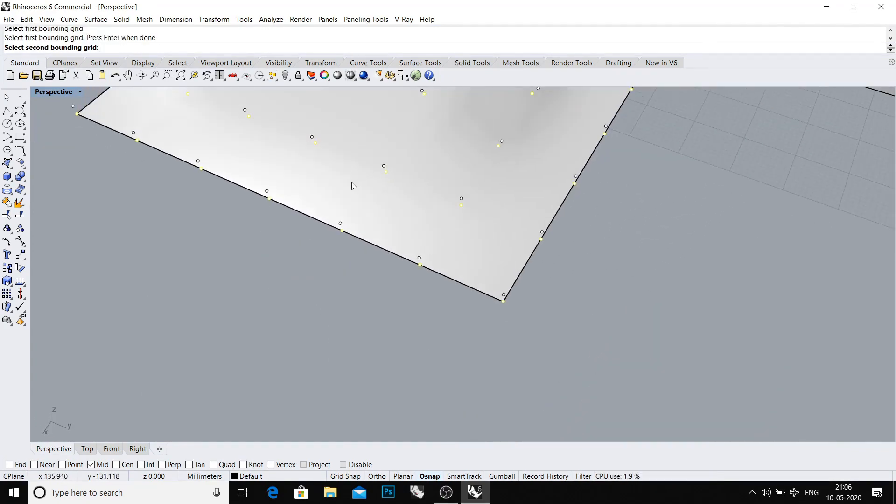
left_click(342, 223)
right_click(342, 226)
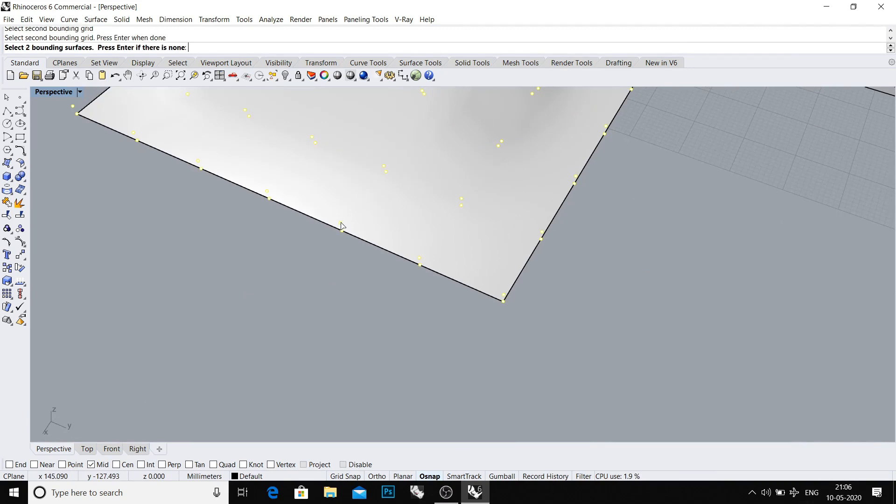
- Panel the bumpy surface with the waisted box, using the surface as bounding surface, base 0 and shift 1 in u and v
left_click(332, 198)
right_click(332, 198)
scroll(332, 197, "down", 12)
right_click_drag(332, 198, 327, 346, "shift")
scroll(440, 224, "up", 3)
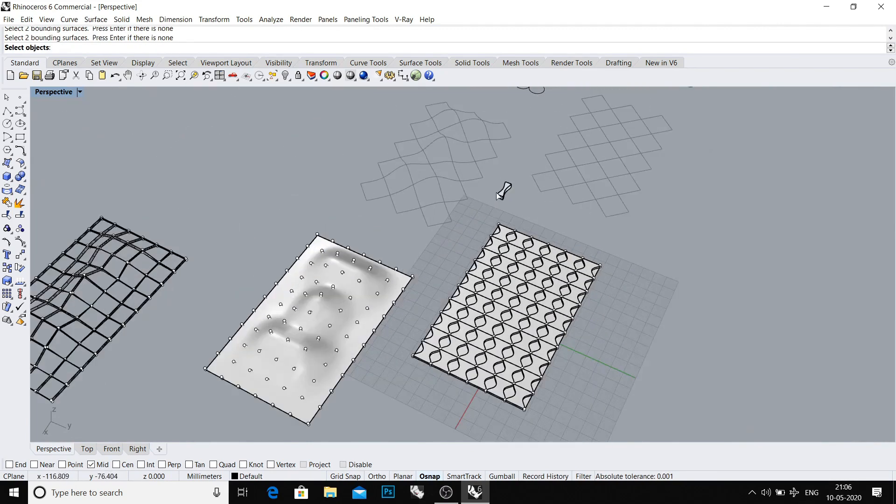
left_click(502, 192)
scroll(505, 196, "up", 2)
right_click(505, 197)
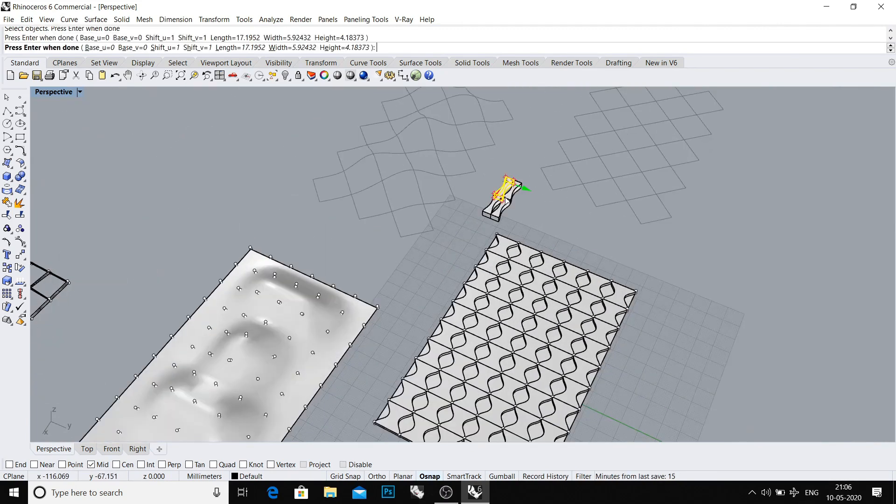
right_click(505, 198)
- Hide the bumpy surface beneath its panels to view the openings, and undo the hide
right_click_drag(494, 202, 376, 264)
scroll(377, 264, "up", 3)
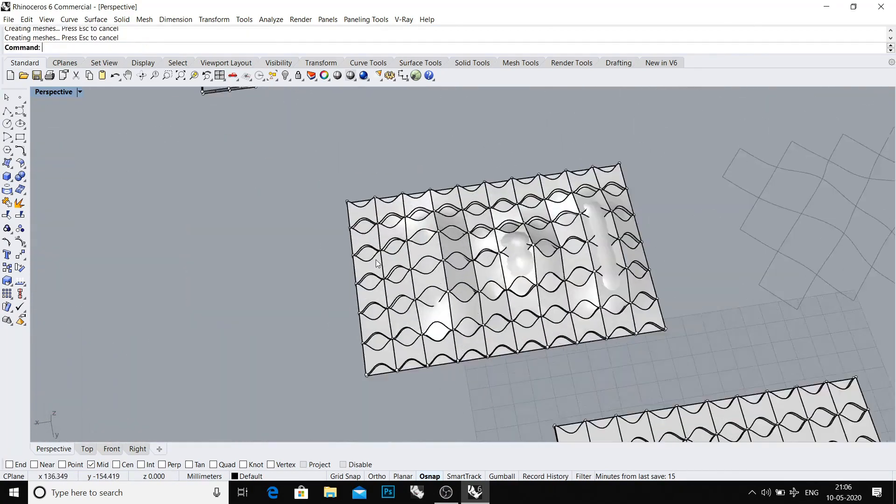
scroll(377, 264, "up", 5)
left_click(420, 225)
key("ctrl+h")
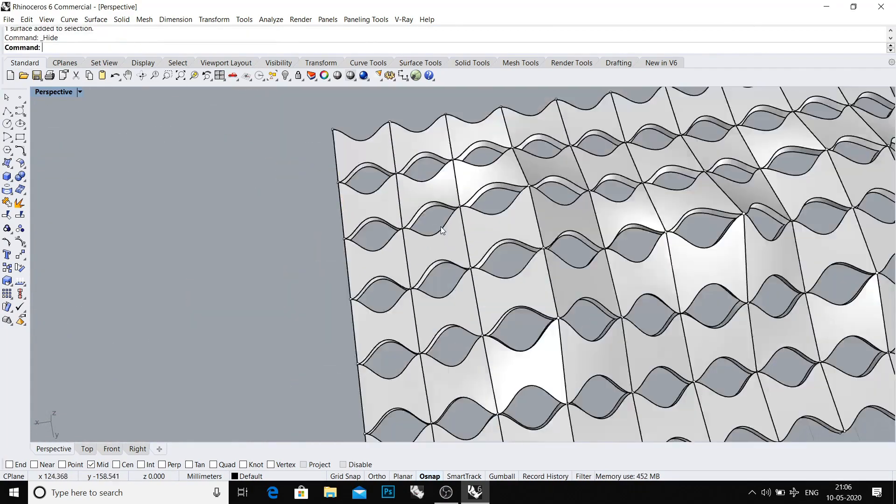
scroll(440, 226, "down", 8)
key("ctrl+z")
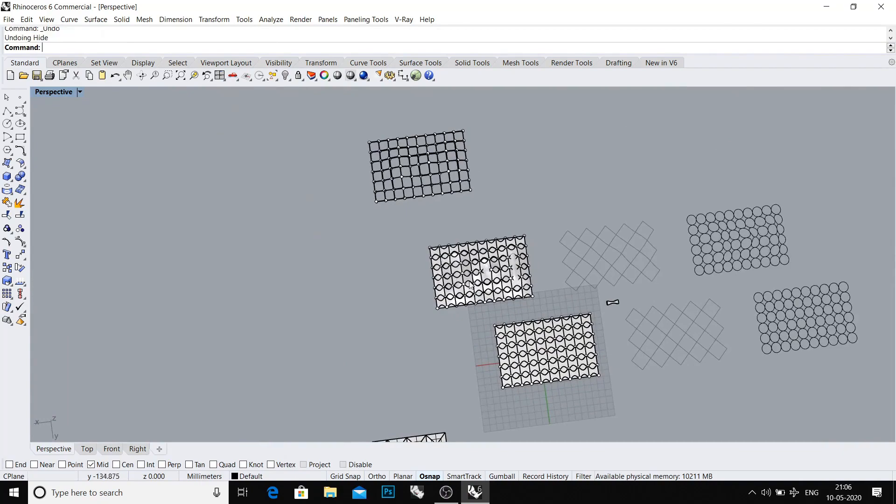
- Lock the bumpy surface and the flat surface beneath their waisted panels
right_click_drag(469, 284, 420, 260, "shift")
scroll(414, 237, "up", 12)
left_click(415, 220)
scroll(417, 222, "down", 6)
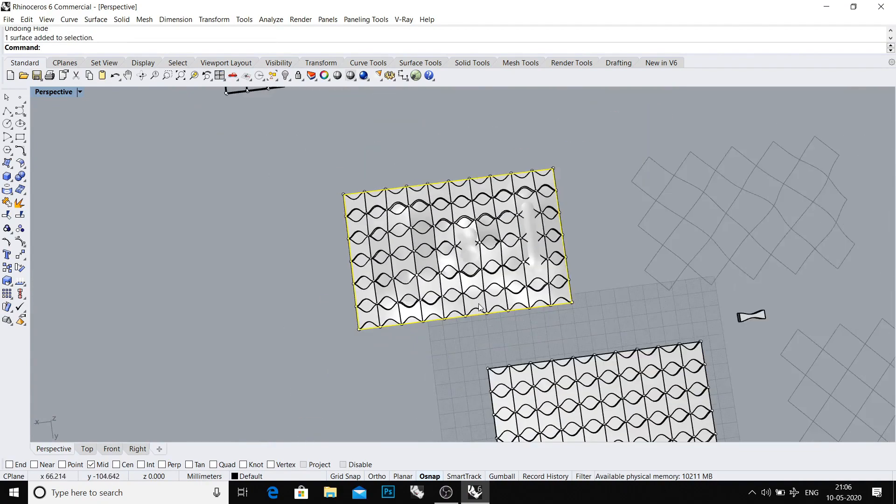
right_click_drag(551, 407, 483, 299, "shift")
scroll(483, 298, "up", 10)
left_click(483, 299, "shift")
scroll(484, 299, "down", 14)
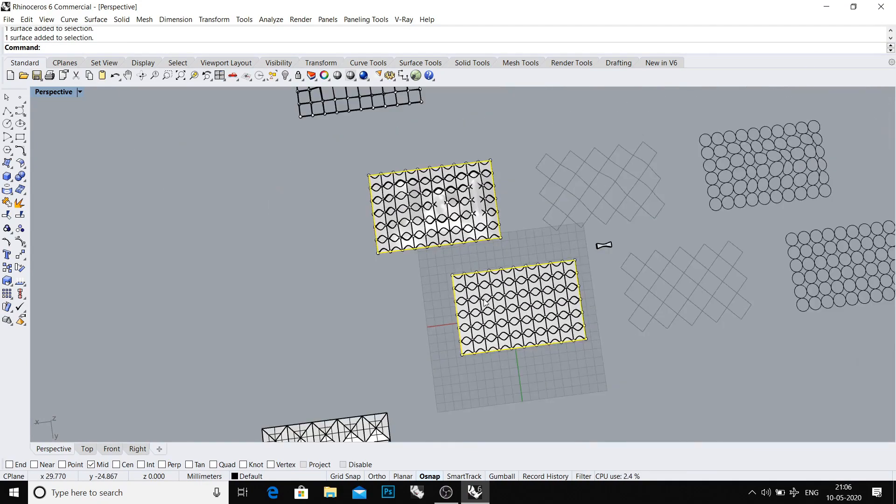
key("ctrl+l")
- Move both sets of waisted panels off their surfaces into the empty area beside them
left_click_drag(418, 262, 515, 322)
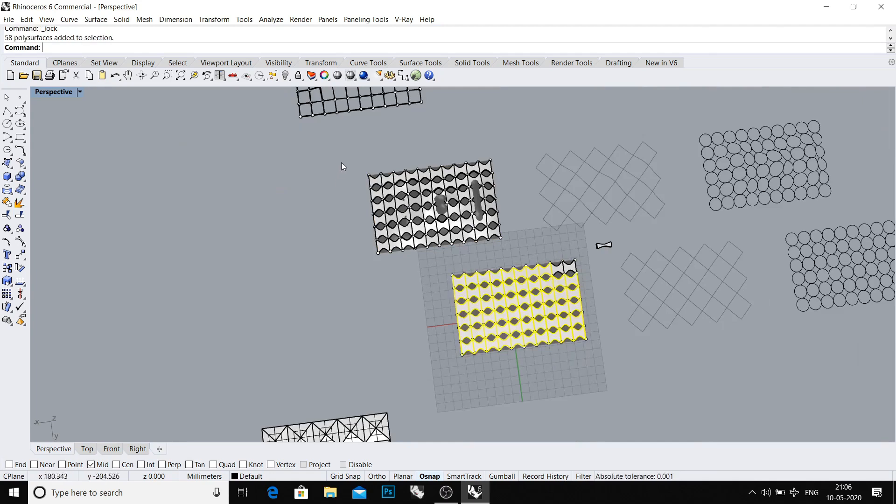
left_click_drag(346, 153, 326, 320, "shift")
left_click(491, 293)
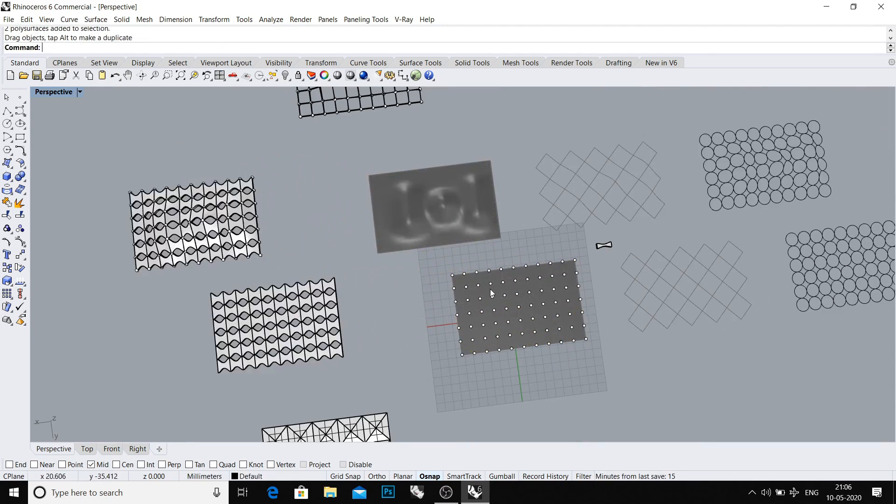
- Try placing the waisted box near the flat surface's corner and copying it to the adjacent row, and undo both operations
scroll(602, 284, "up", 5)
left_click_drag(602, 274, 298, 221)
scroll(370, 304, "up", 5)
scroll(310, 260, "down", 2)
key("Return")
left_click(328, 180)
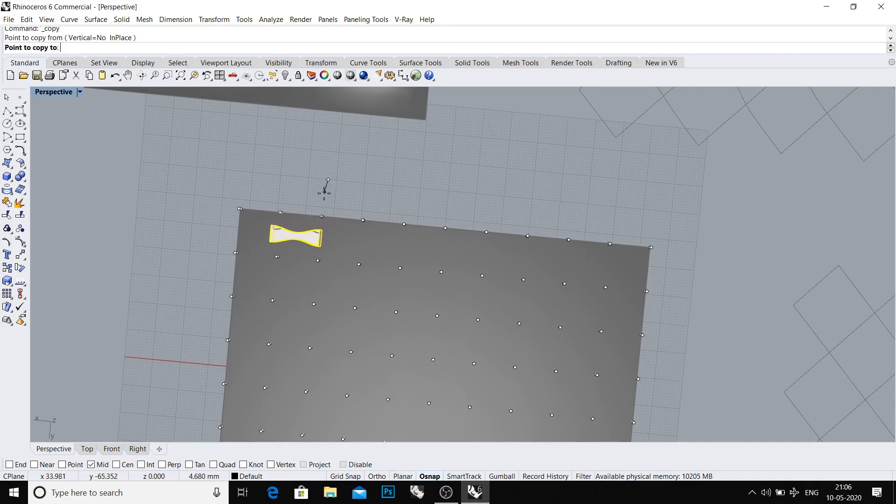
left_click(324, 201)
scroll(346, 234, "down", 5)
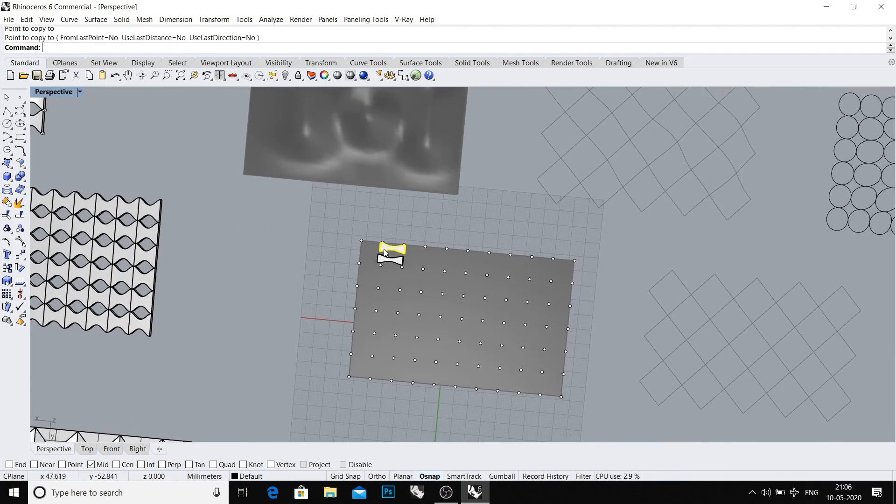
key("ctrl+z")
key("ctrl+z")
scroll(385, 251, "down", 3)
right_click_drag(384, 251, 405, 237)
key("Escape")
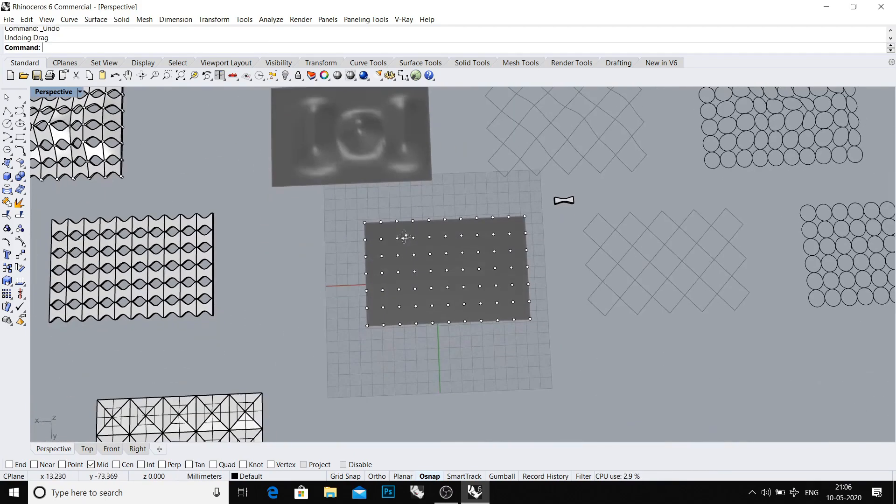
- Unlock the surfaces and delete both point grids on the flat surface, keeping the surface itself
type("unlock")
key("Return")
left_click_drag(330, 203, 559, 374)
scroll(390, 231, "up", 2)
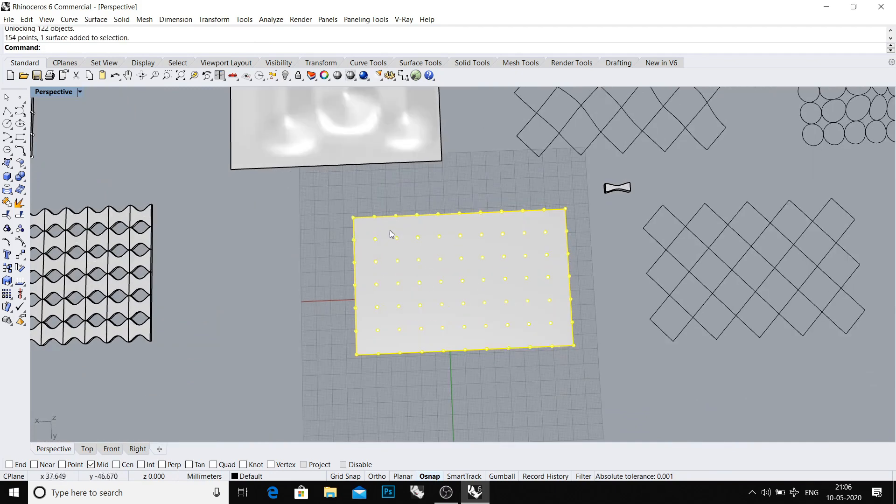
left_click(390, 230, "ctrl")
key("Delete")
- Create a paneling grid by surface domain number on the flat surface with 10 U spans and 15 V spans
left_click(383, 244)
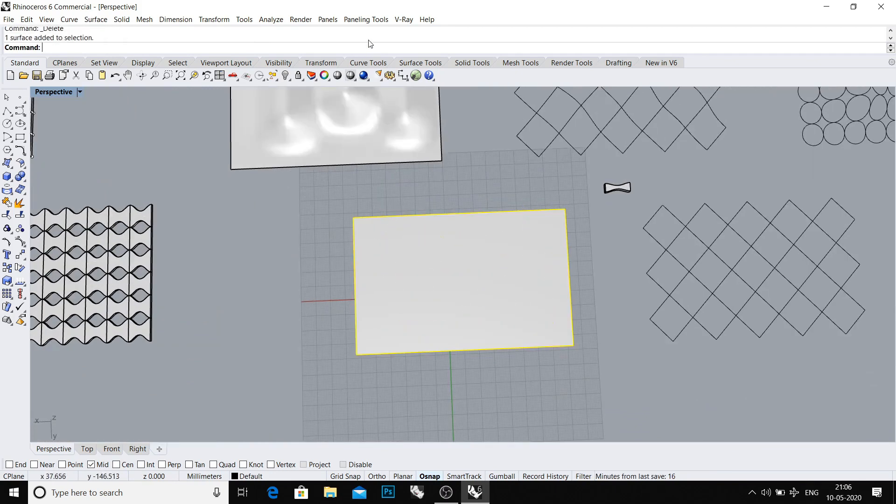
left_click(357, 20)
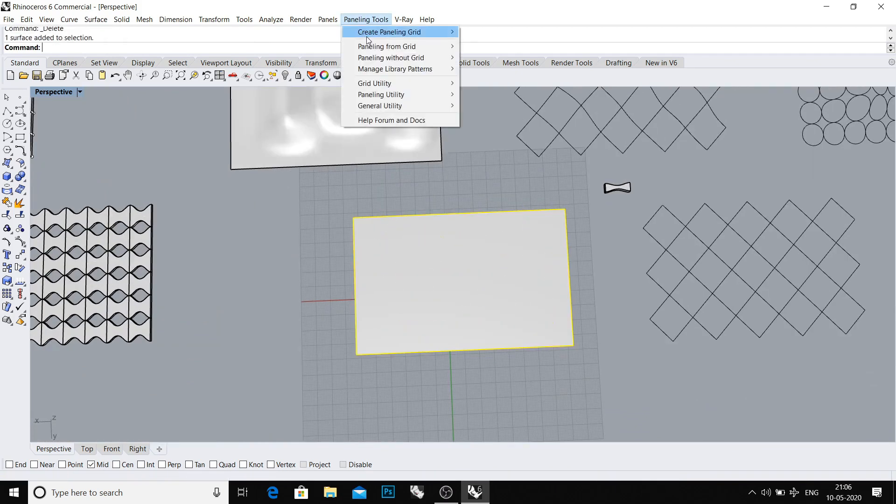
mouse_move(366, 32)
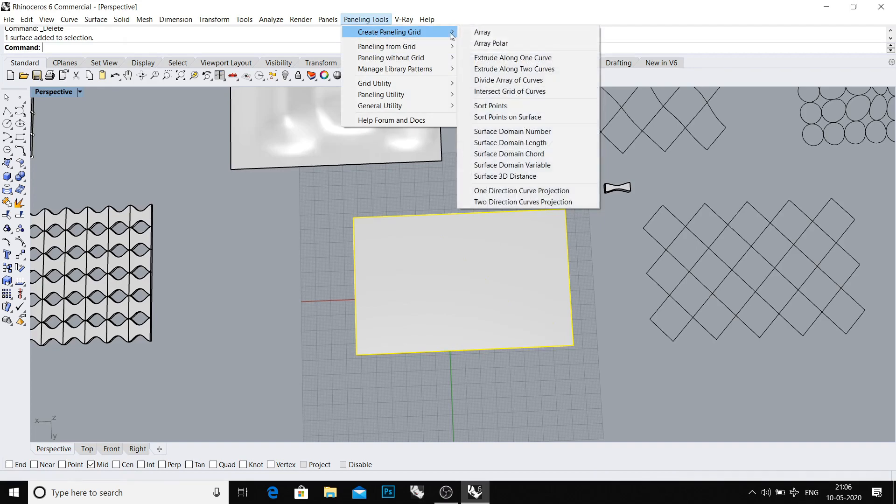
left_click(509, 132)
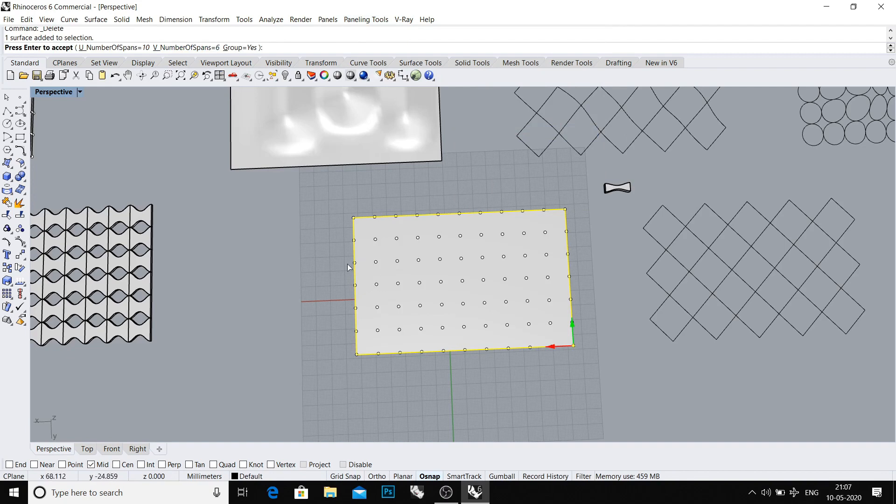
left_click(192, 48)
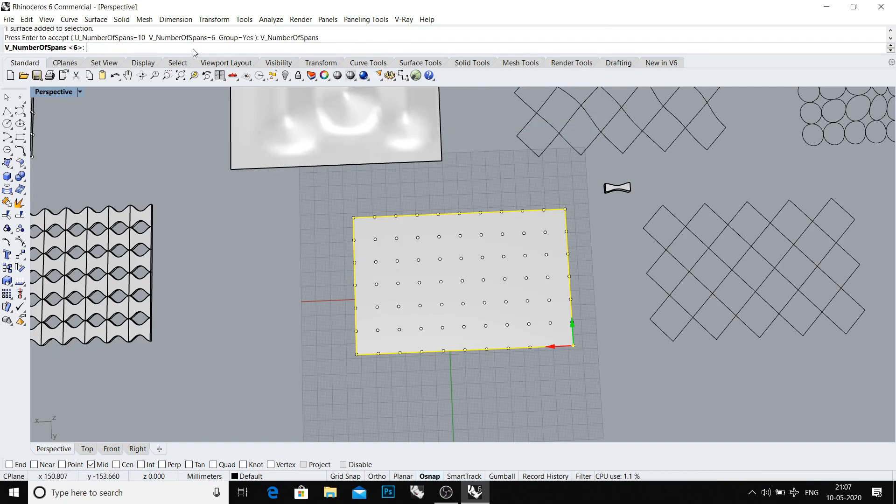
type("12")
key("BackSpace")
key("Return")
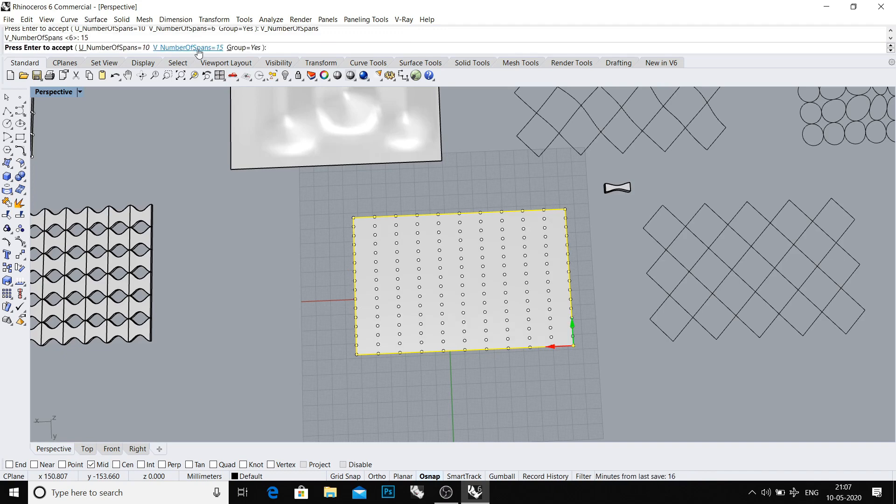
mouse_move(614, 169)
right_mouse_down()
mouse_move(597, 181)
mouse_move(606, 176)
right_mouse_up()
right_click(606, 177)
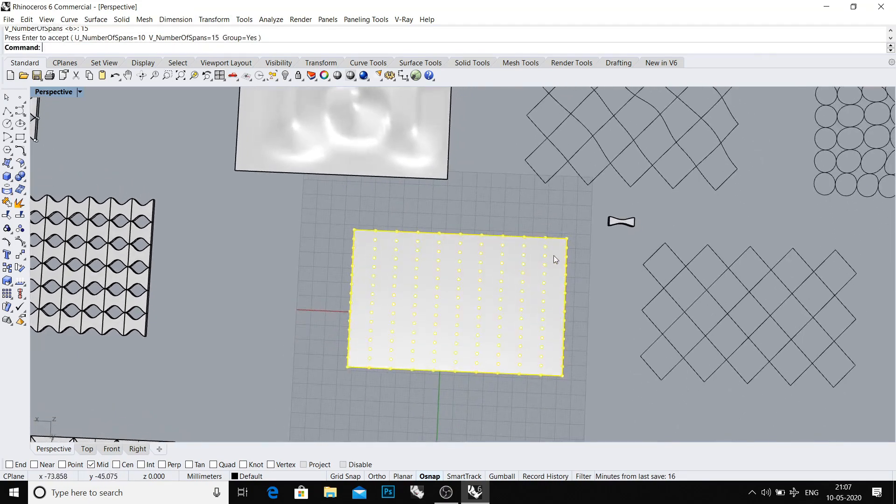
- Offset the flat surface's new point grid with Offset Points to create a second bounding grid
right_click_drag(554, 255, 556, 198)
scroll(555, 198, "down", 5)
scroll(555, 198, "up", 5)
left_click(546, 205)
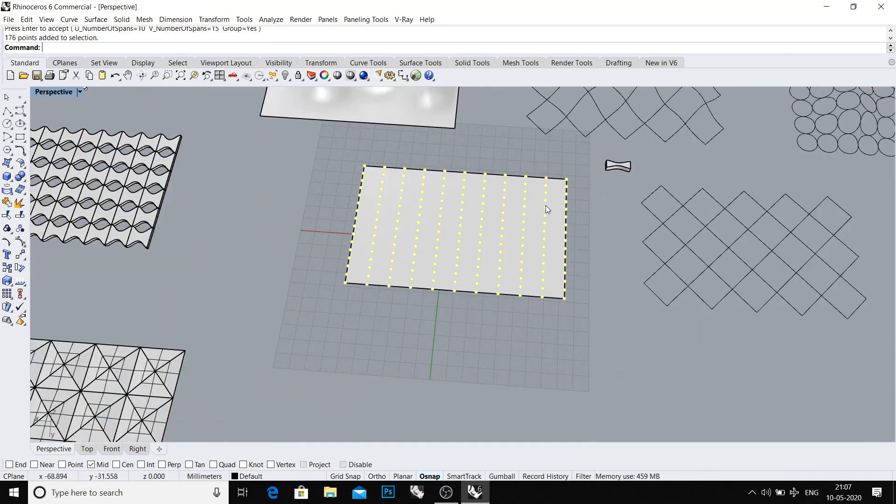
left_click(366, 19)
mouse_move(375, 83)
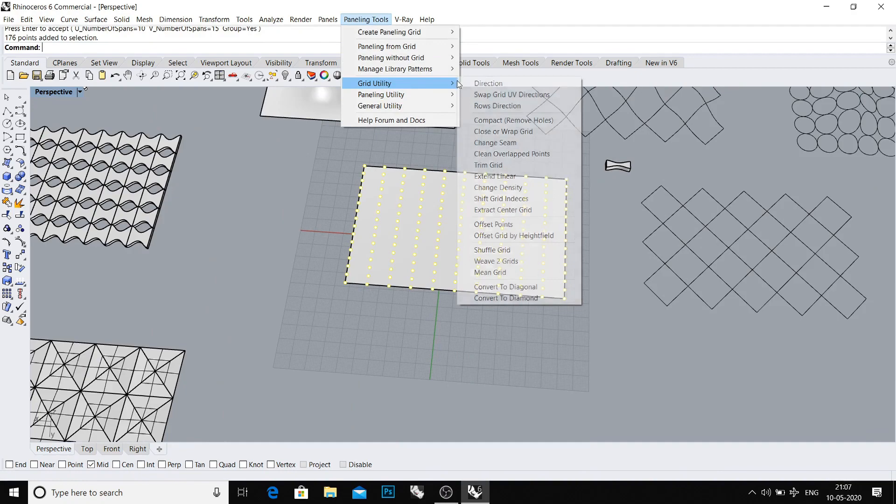
left_click(491, 209)
scroll(375, 167, "up", 5)
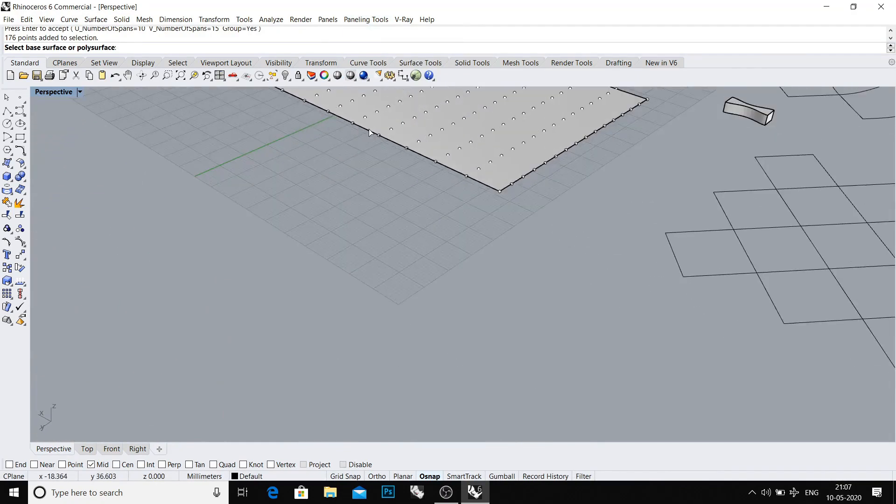
scroll(380, 185, "down", 6)
scroll(321, 247, "up", 4)
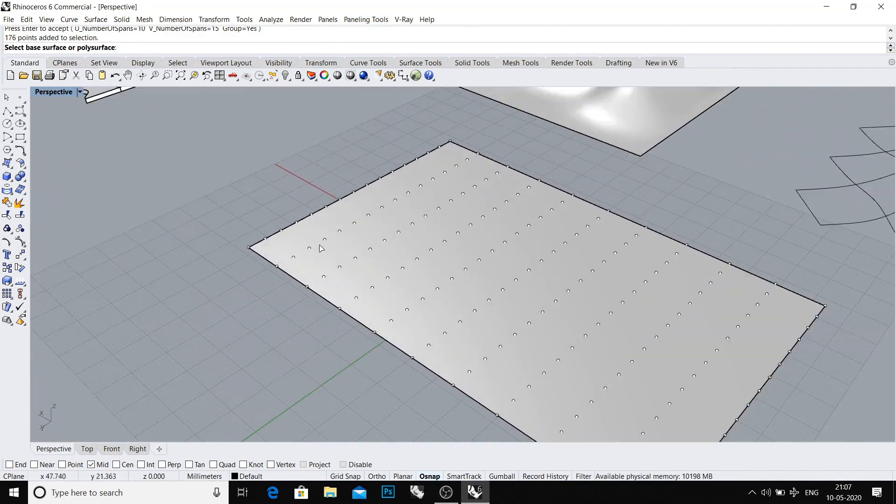
right_click(298, 248)
right_click(298, 247)
right_click_drag(298, 248, 552, 260)
scroll(482, 262, "down", 6)
scroll(552, 259, "up", 5)
- Undo the extra repeat of the point grid offset
right_click(528, 231)
right_click_drag(528, 231, 460, 235)
key("ctrl+z")
left_click(518, 191)
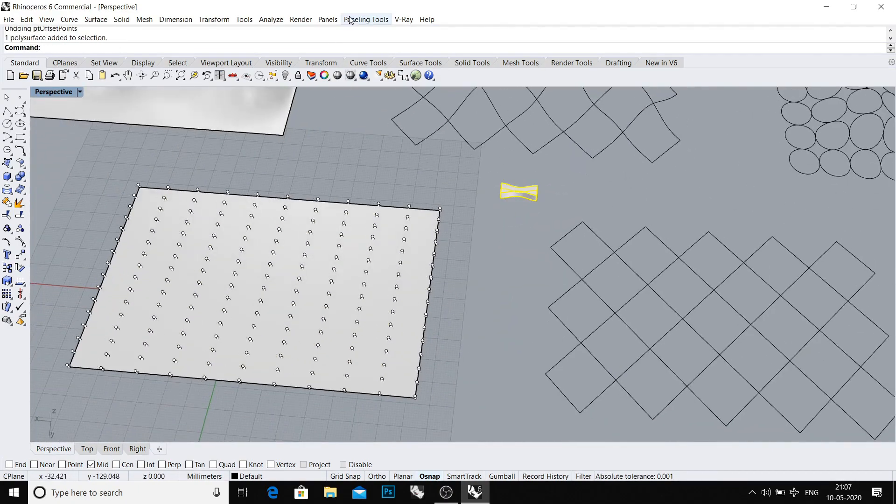
left_click(366, 19)
mouse_move(380, 47)
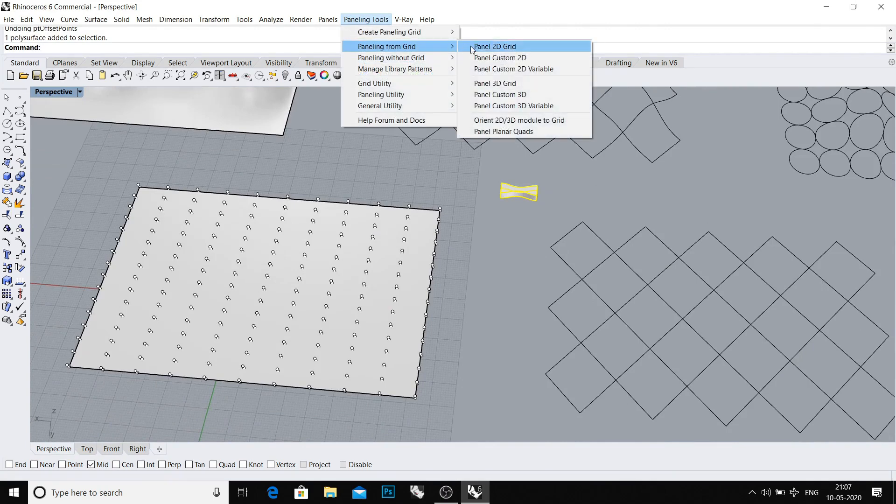
left_click(493, 96)
scroll(433, 215, "up", 5)
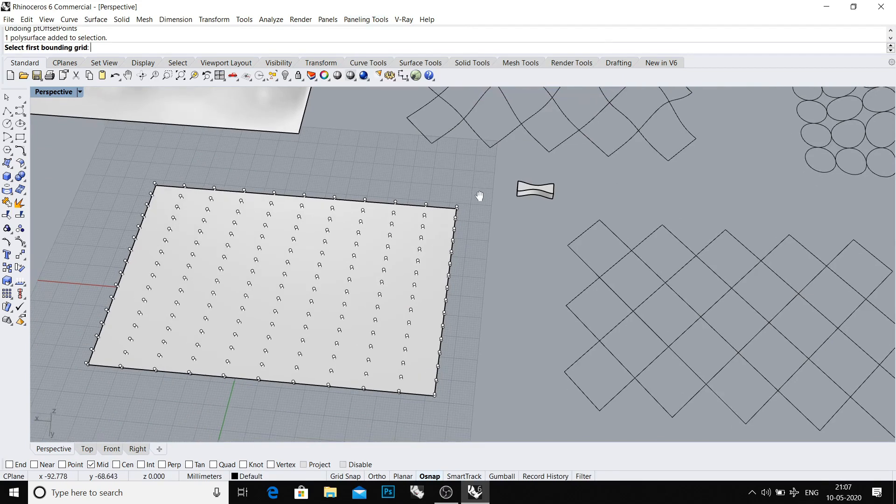
scroll(434, 214, "up", 2)
left_click(389, 201)
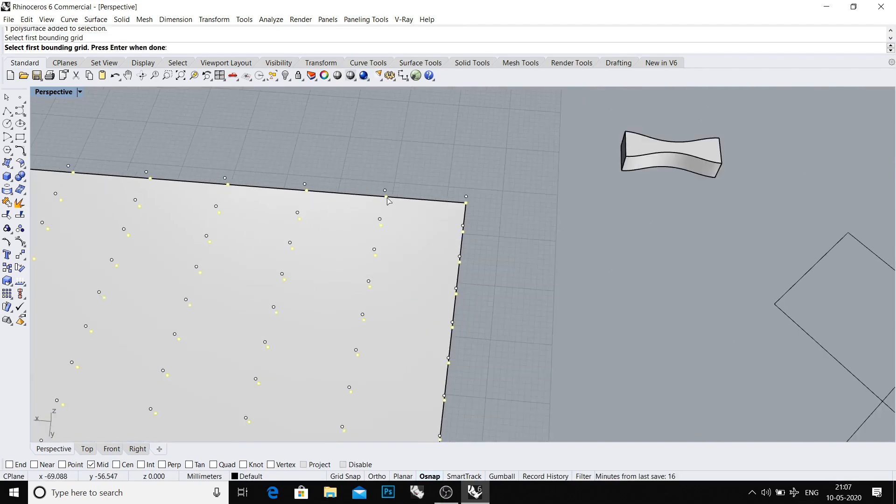
left_click(386, 191)
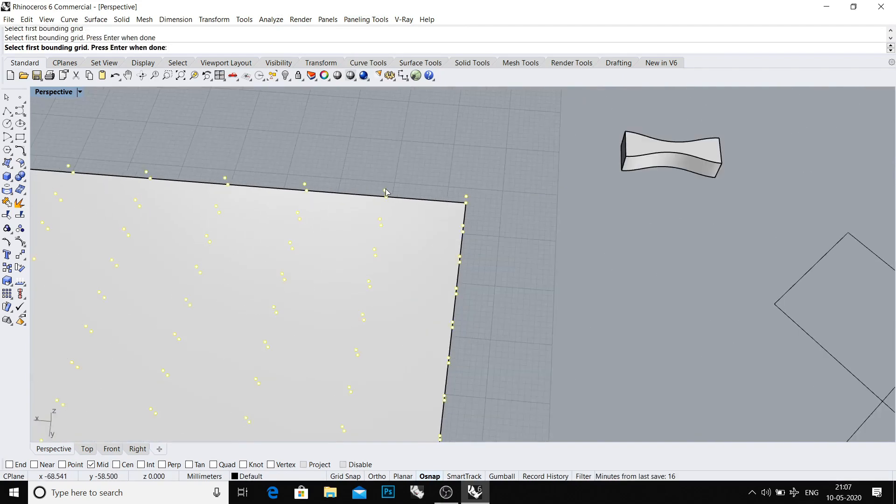
key("Return")
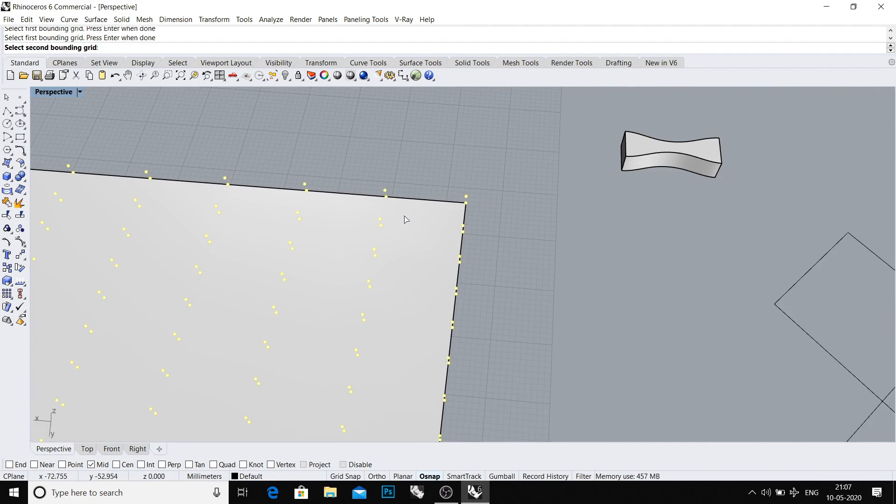
key("Escape")
- Try Panel Custom 3D between the two point grids with the flat surface picked as the module, and undo the panels
key("Return")
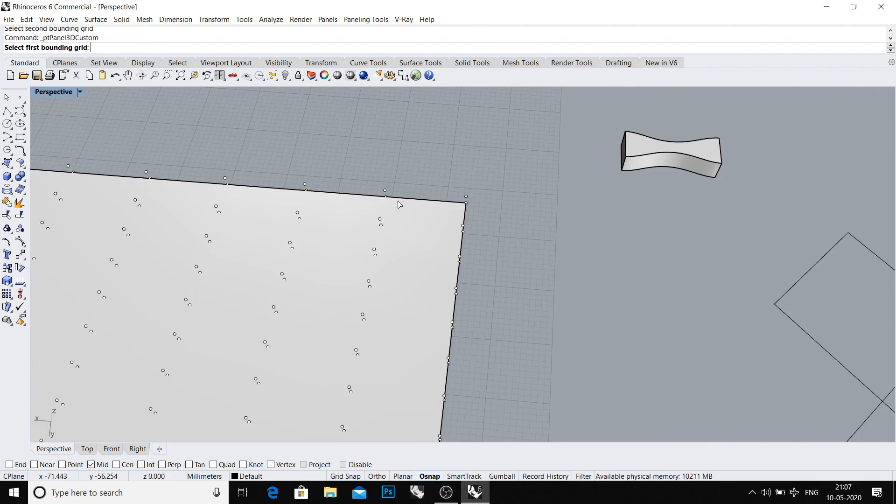
scroll(397, 201, "up", 4)
left_click(378, 195)
key("Return")
left_click(378, 184)
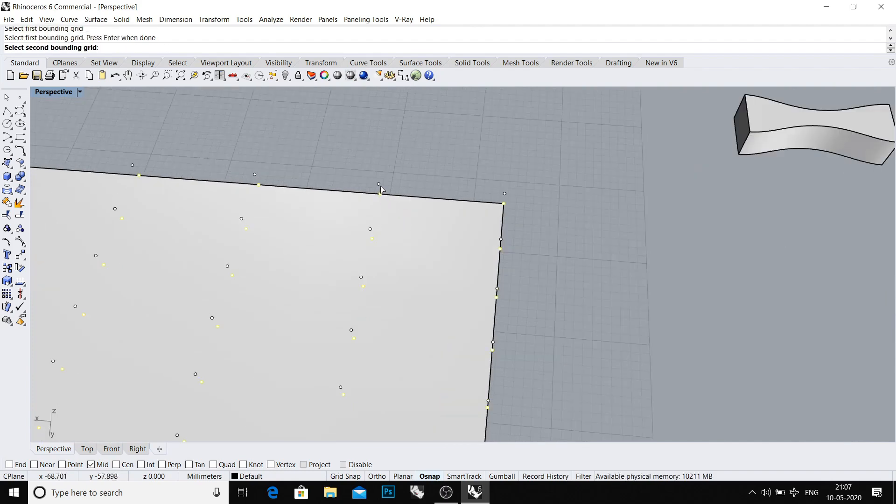
key("Return")
key("Return")
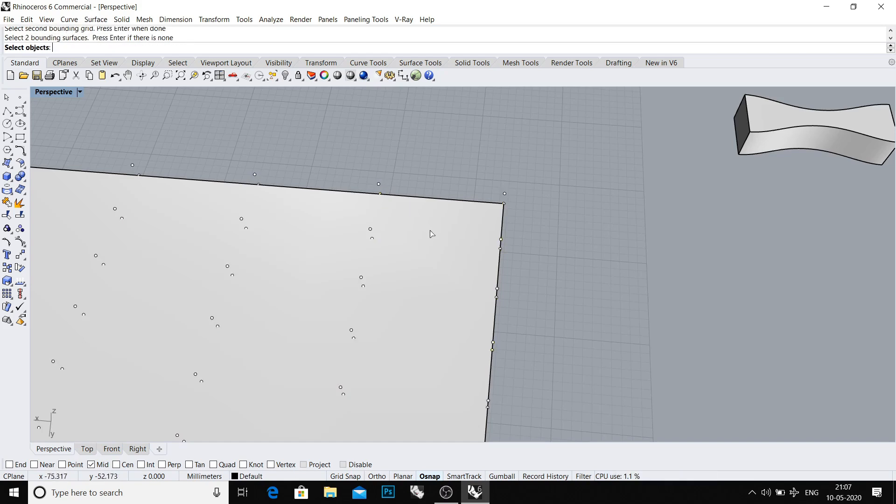
left_click(431, 233)
scroll(430, 231, "down", 4)
key("Return")
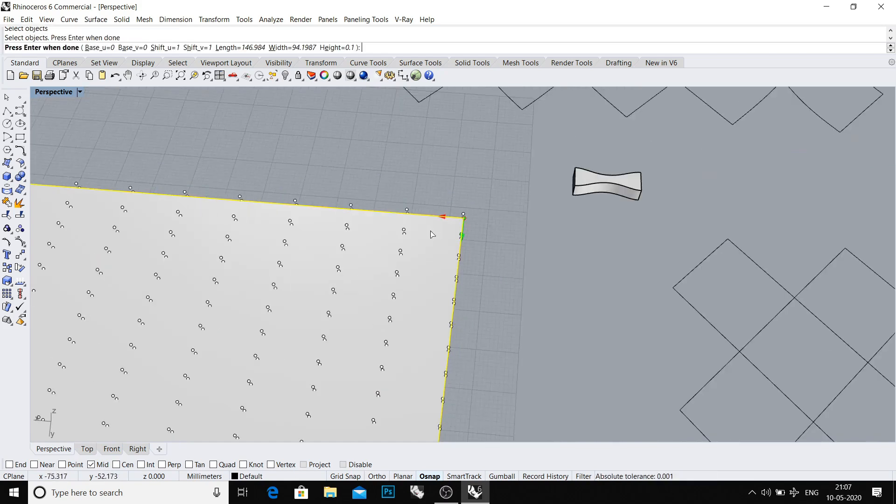
scroll(516, 226, "up", 2)
key("Return")
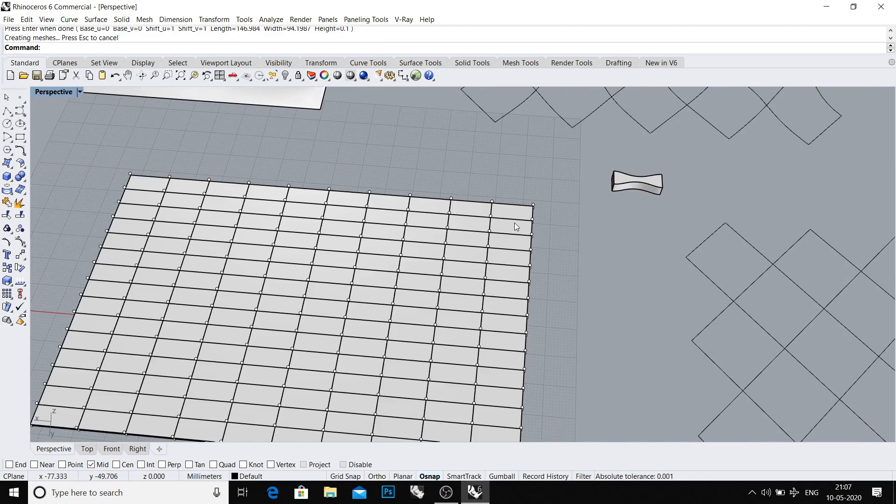
scroll(514, 223, "up", 2)
key("ctrl+z")
- Start Panel Custom 3D with the grid on the flat surface as first bounding grid and the offset grid as second
scroll(494, 220, "up", 2)
scroll(494, 219, "down", 4)
right_click_drag(471, 192, 550, 212)
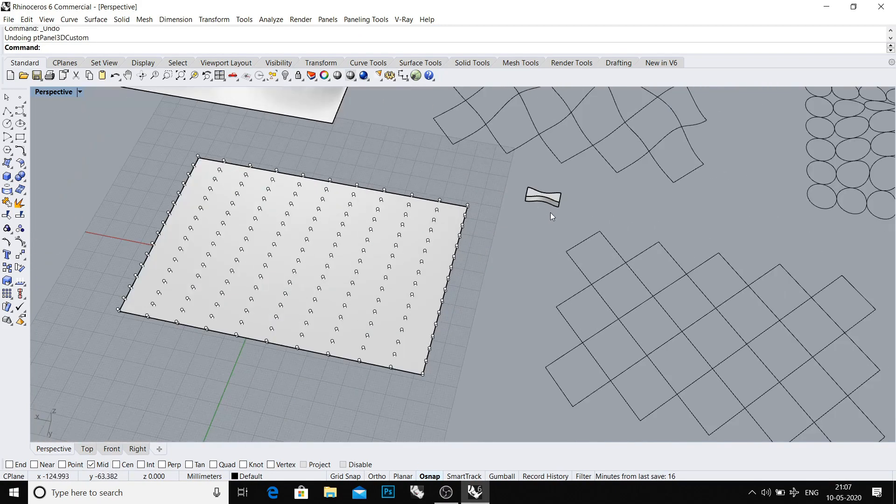
left_click(404, 76)
left_click(366, 20)
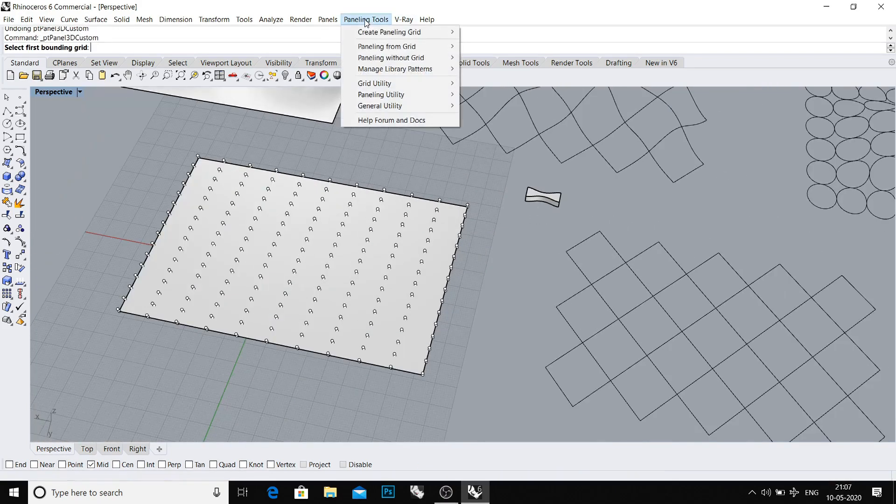
left_click(366, 20)
left_click(366, 20)
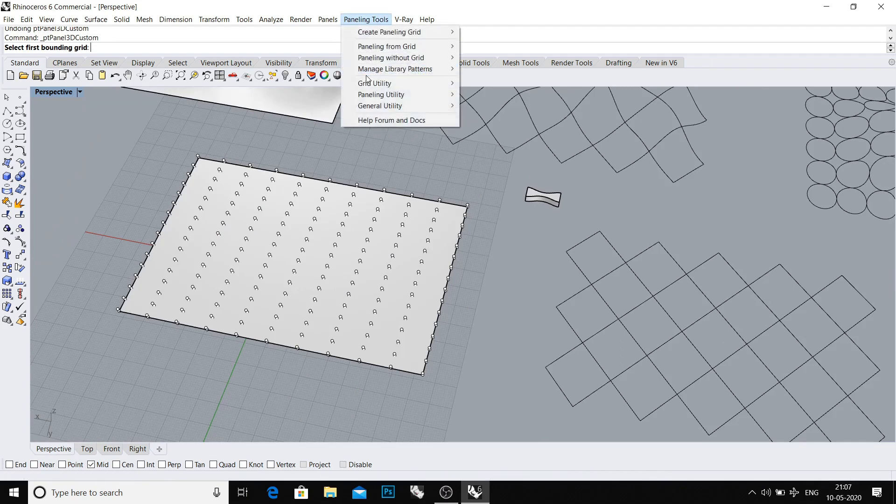
mouse_move(443, 49)
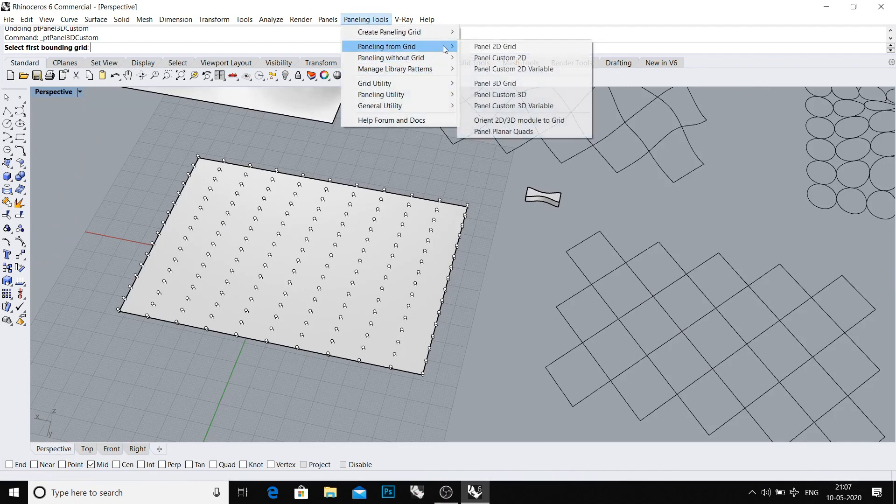
left_click(500, 95)
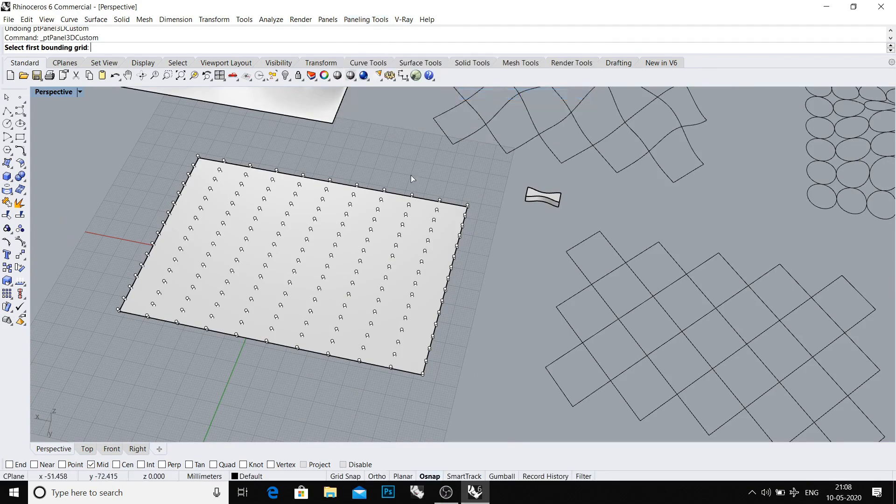
scroll(413, 201, "up", 3)
scroll(416, 201, "up", 2)
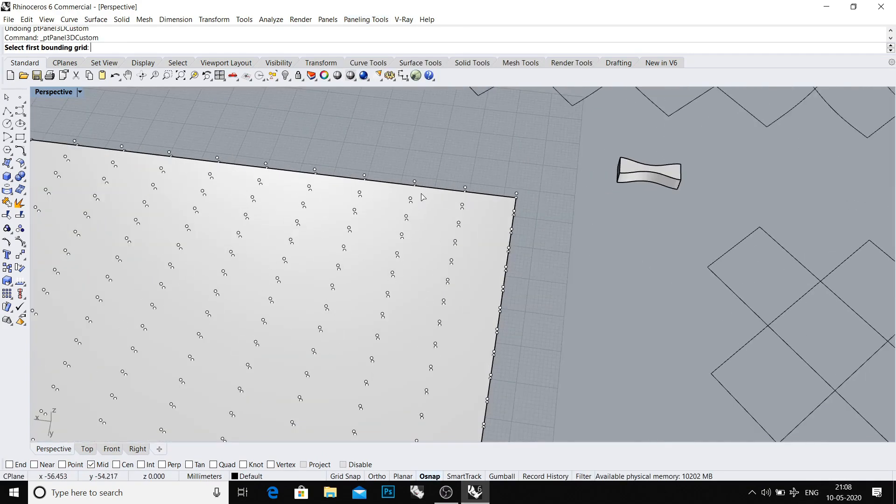
left_click(420, 192)
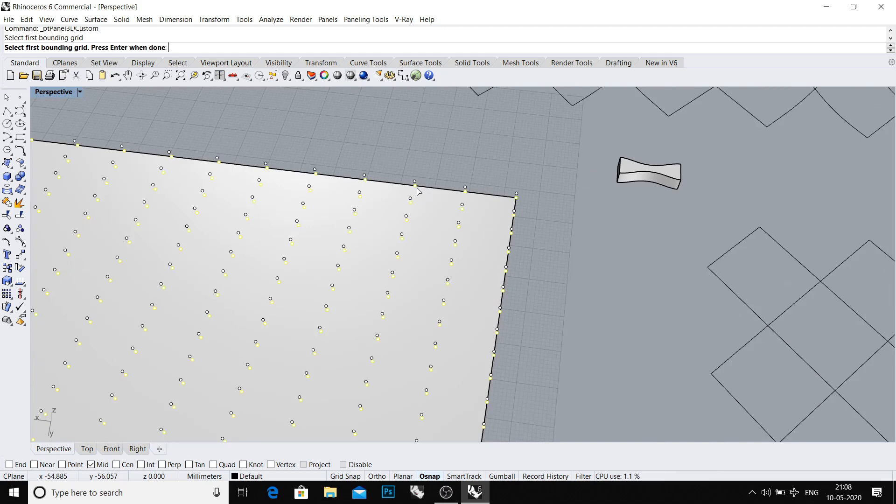
key("Return")
left_click(416, 182)
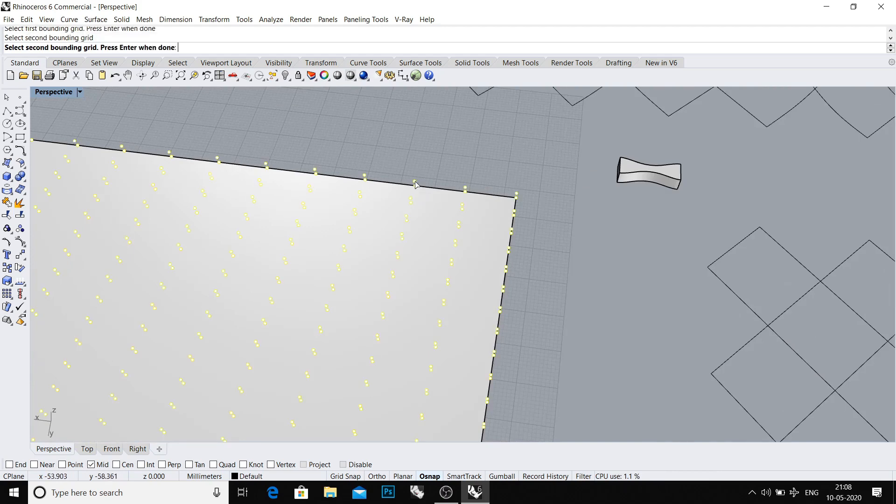
key("Return")
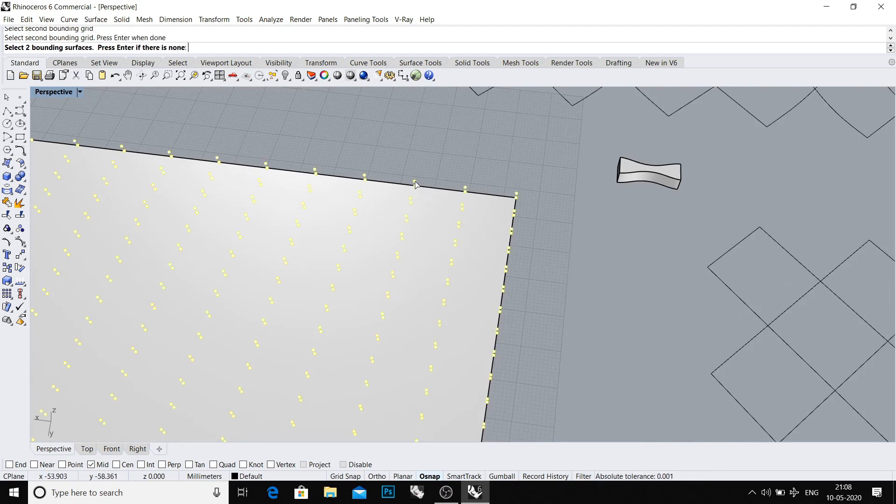
- Generate the 3D panels from the waisted box module, using base 0 and shift 1 in both U and V
left_click(435, 207)
key("Return")
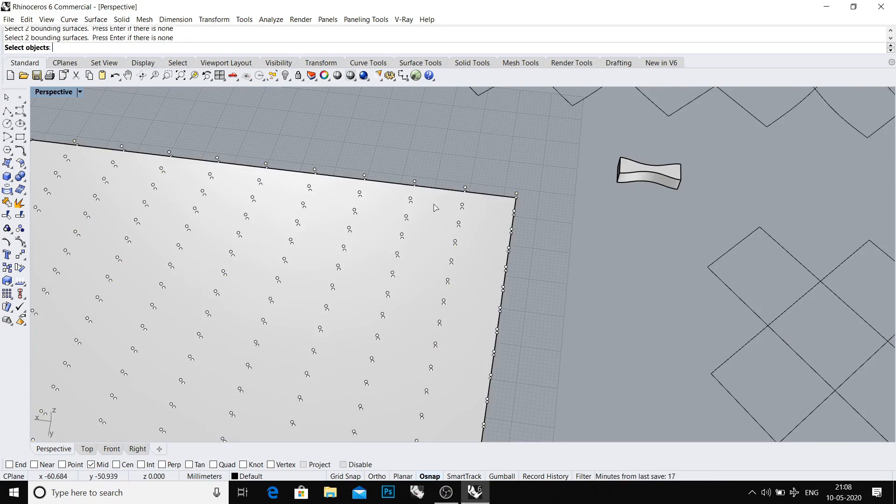
left_click(657, 171)
key("Return")
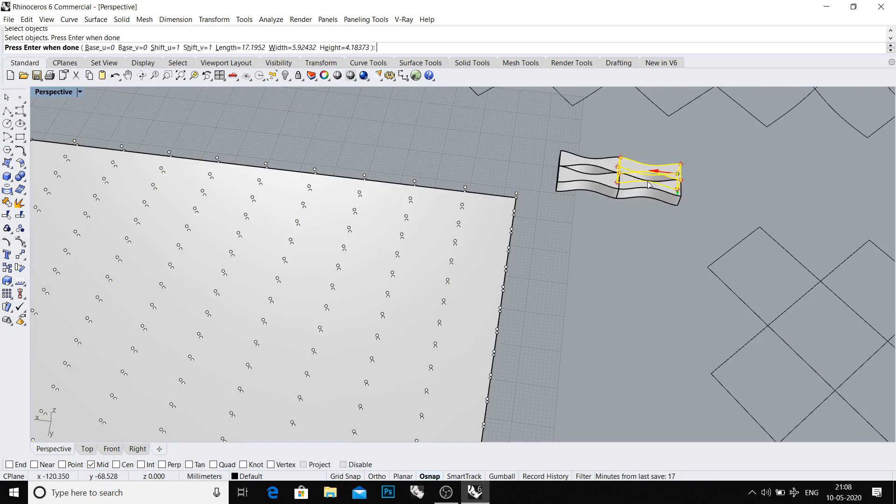
scroll(651, 196, "down", 5)
key("Return")
right_click_drag(646, 223, 458, 232, "shift")
scroll(459, 232, "up", 5)
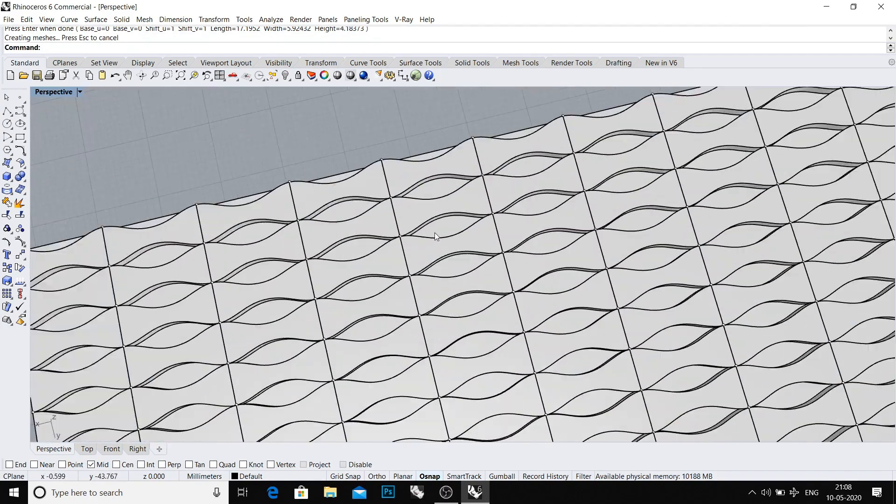
- Hide the flat surface beneath the new waisted panels and move the waisted box module closer to them
left_click(461, 230)
scroll(461, 231, "down", 5)
key("ctrl+h")
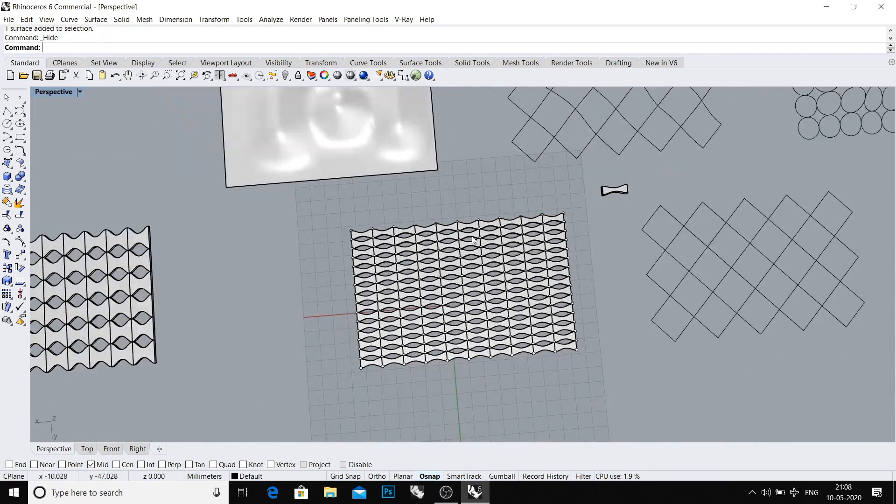
left_click_drag(586, 171, 509, 177)
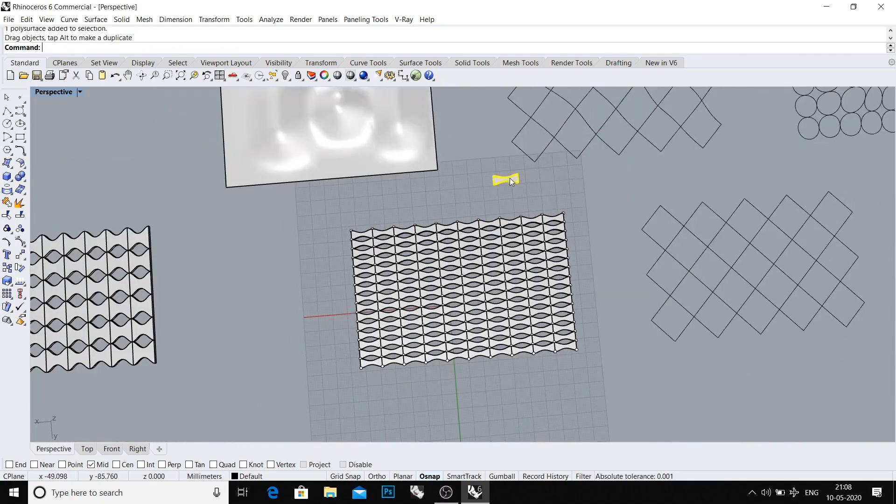
scroll(474, 205, "down", 4)
scroll(474, 205, "down", 5)
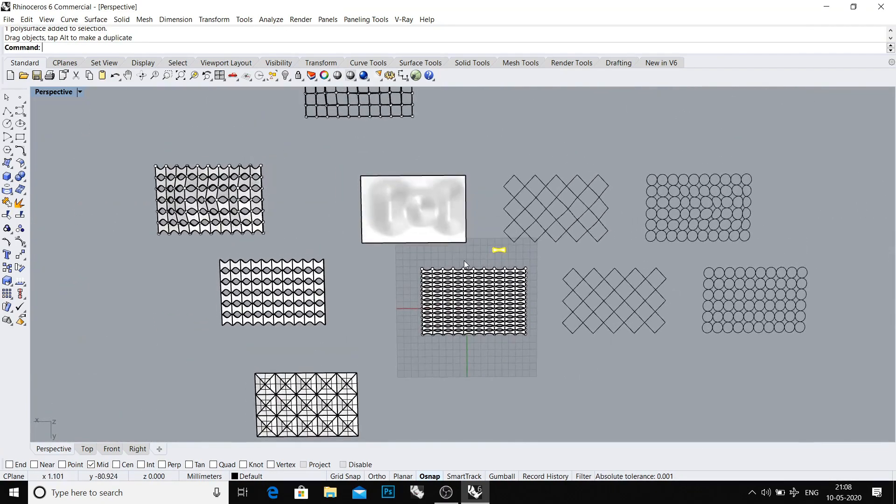
right_click_drag(457, 250, 469, 236)
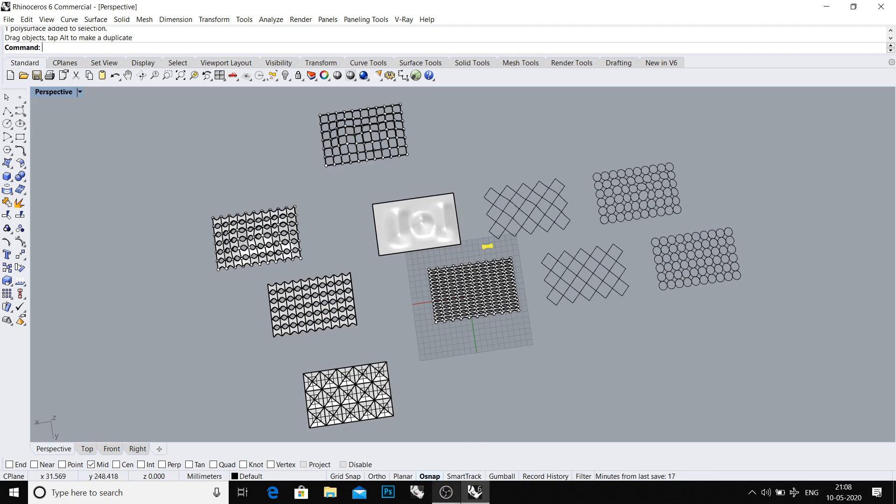
mouse_move(448, 499)
left_click(438, 459)
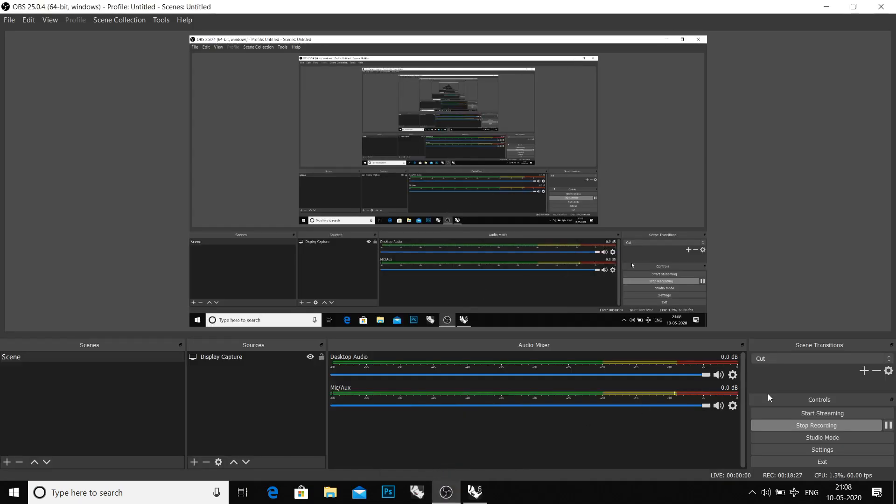